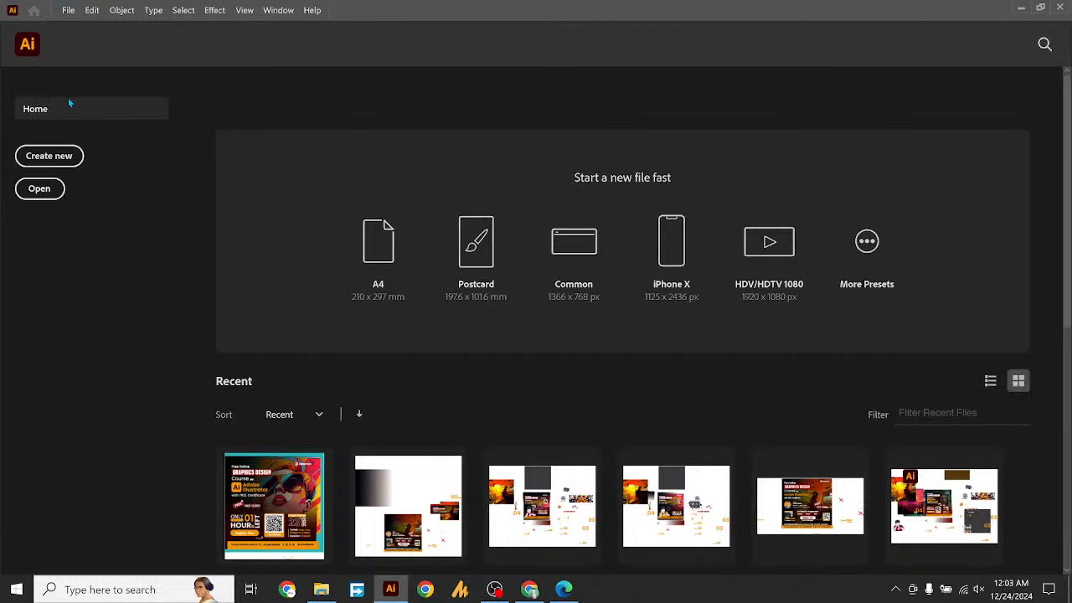
Start setting up a new document and move its setup window up and away from the screen's right edge
left_click(55, 162)
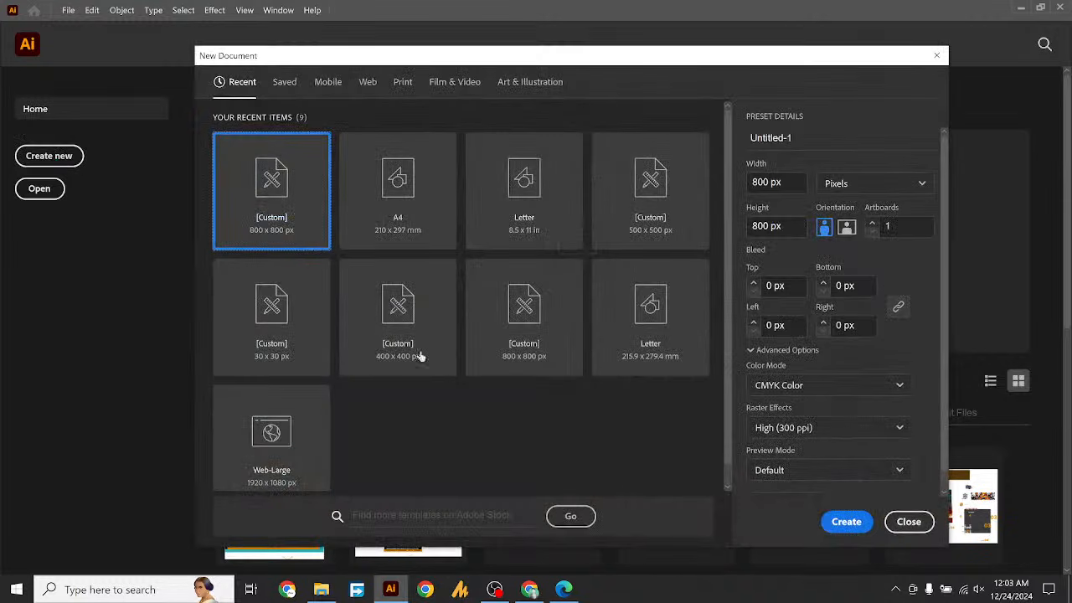
left_click_drag(595, 60, 567, 63)
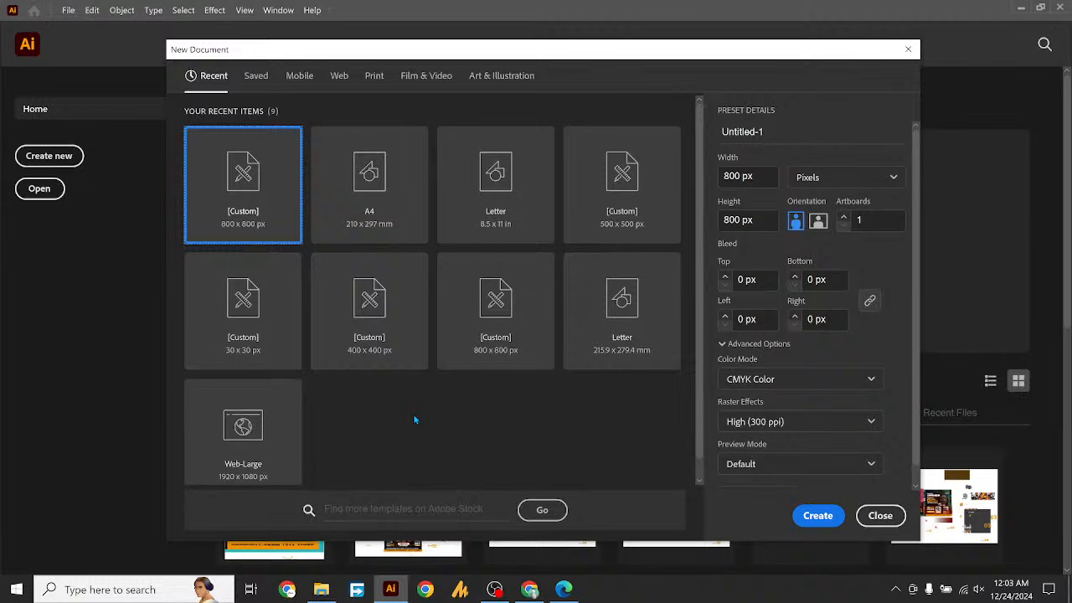
mouse_move(550, 55)
left_mouse_down()
mouse_move(523, 57)
mouse_move(533, 57)
left_mouse_up()
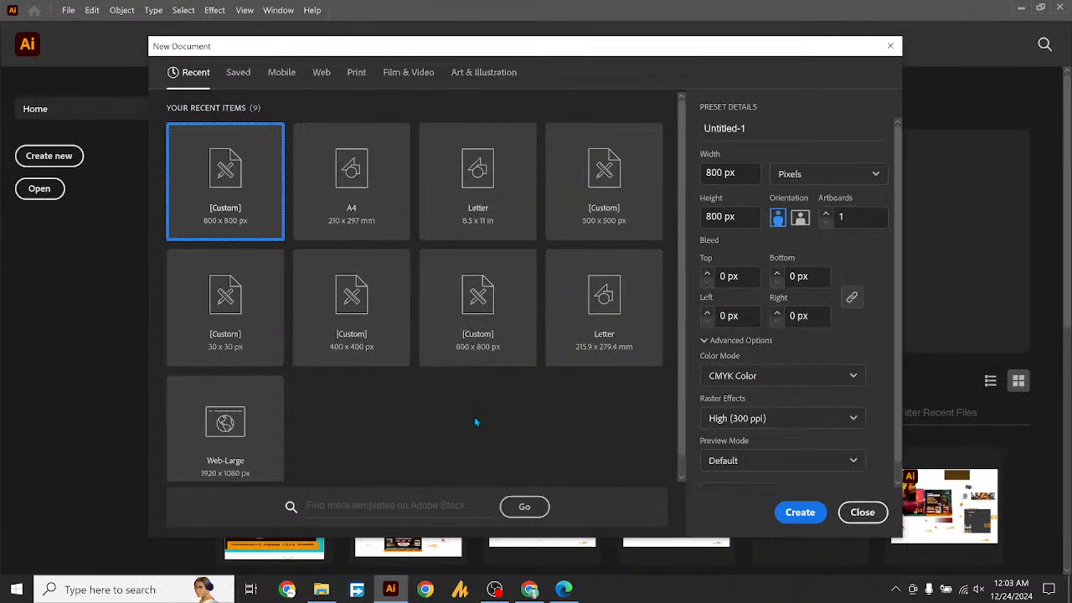
scroll(675, 403, "down", 1)
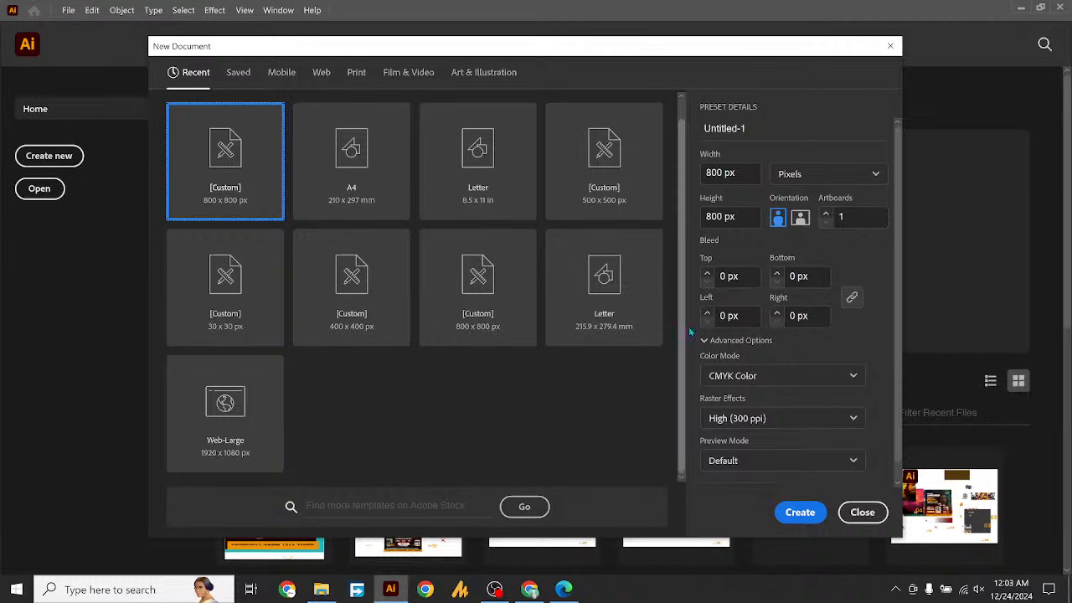
Switch the new document's color mode to RGB Color and return it to CMYK Color
left_click(722, 378)
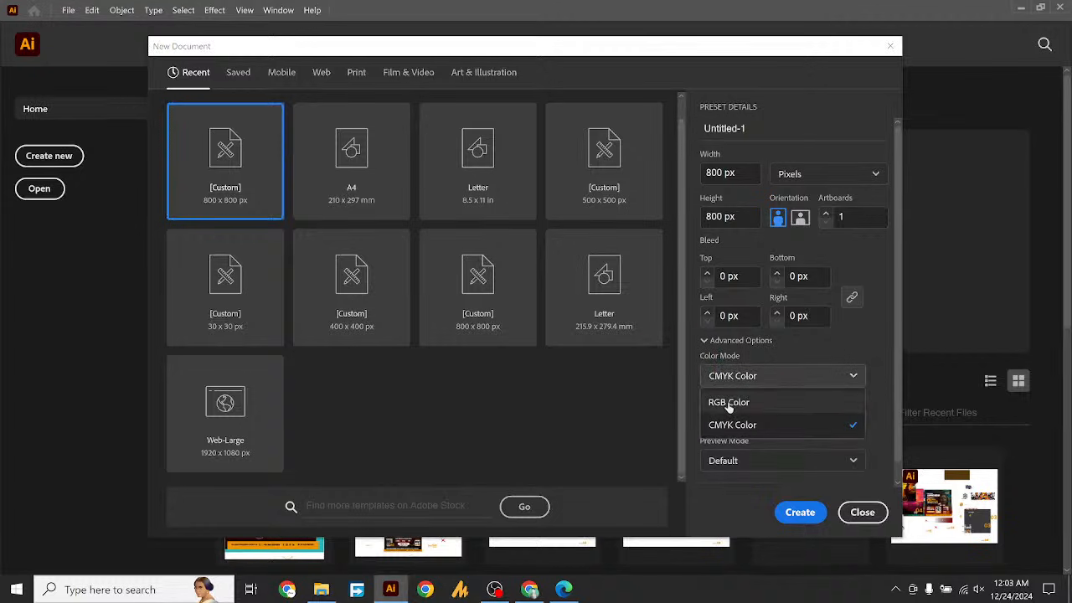
left_click(729, 405)
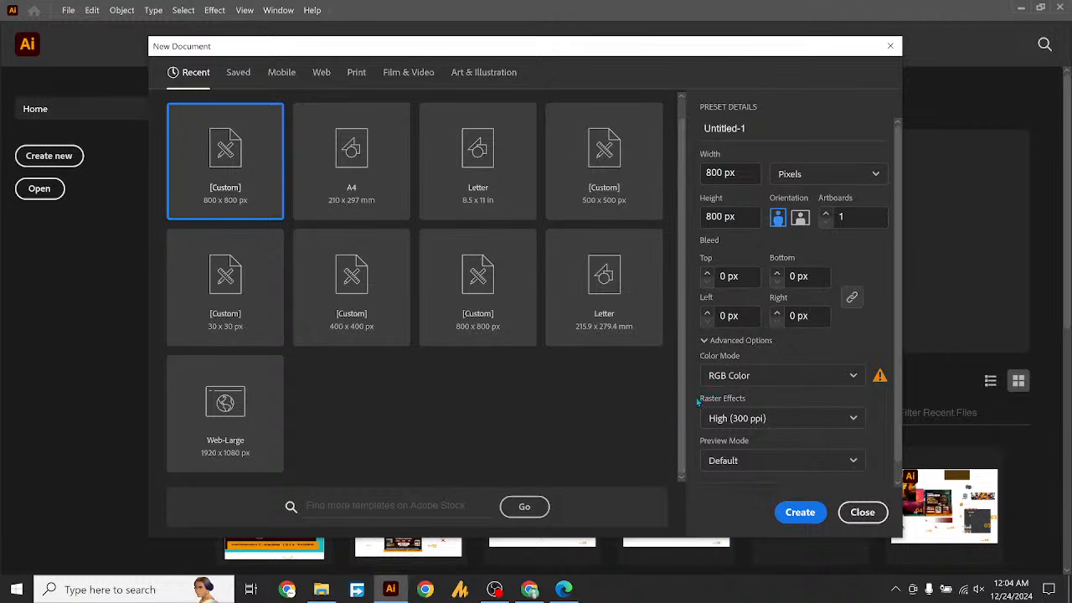
left_click(723, 381)
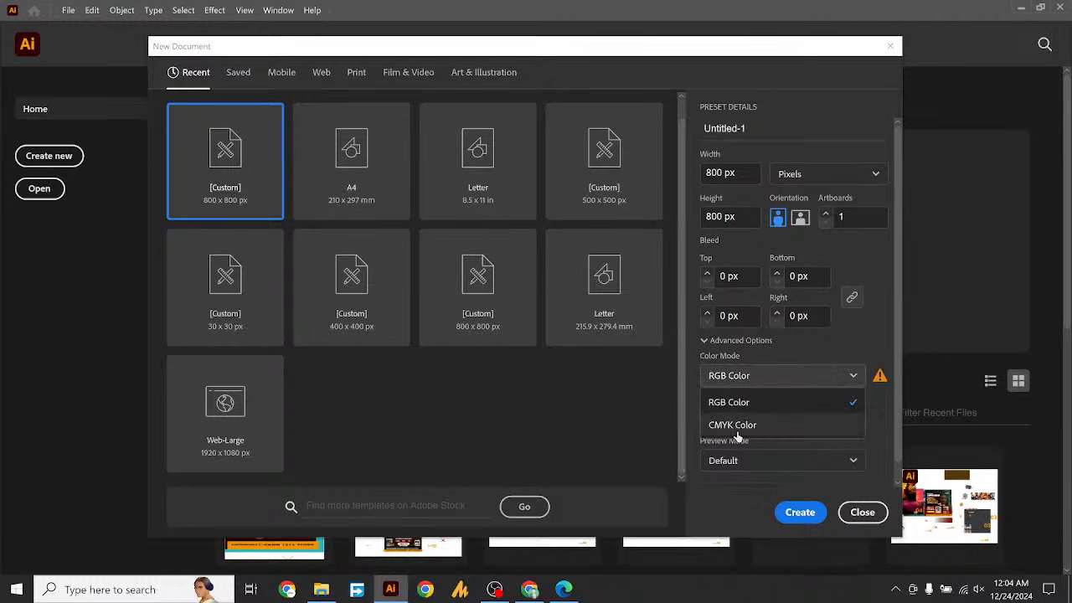
left_click(737, 431)
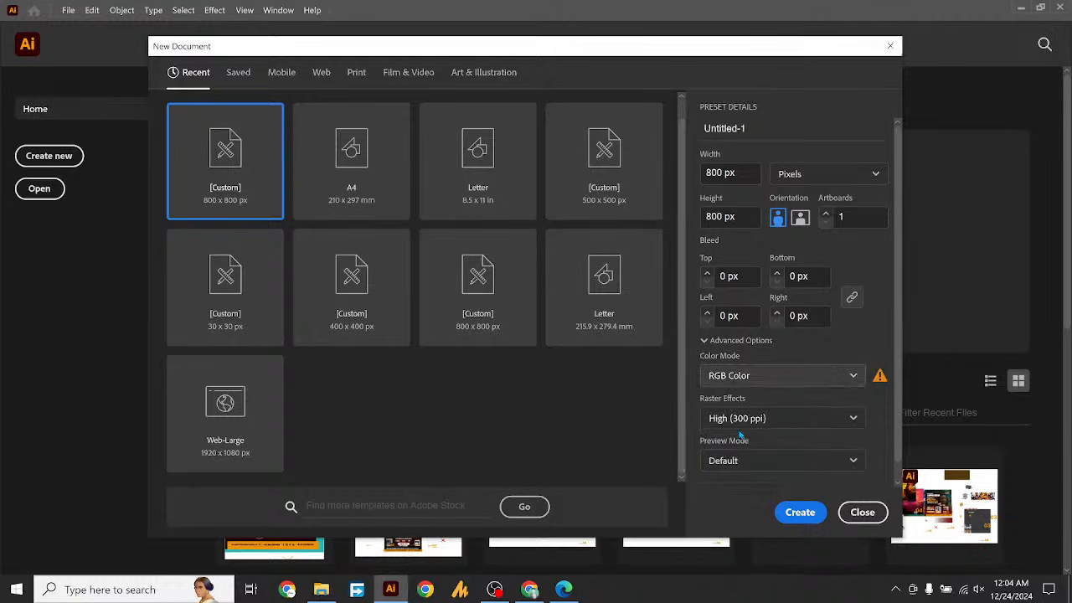
left_click(735, 379)
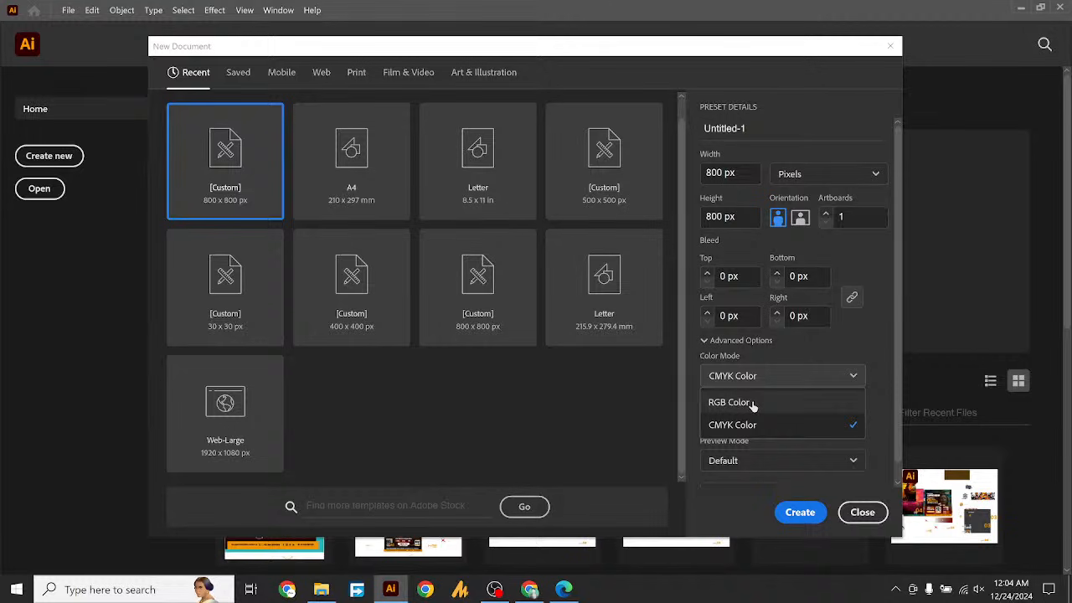
left_click(659, 388)
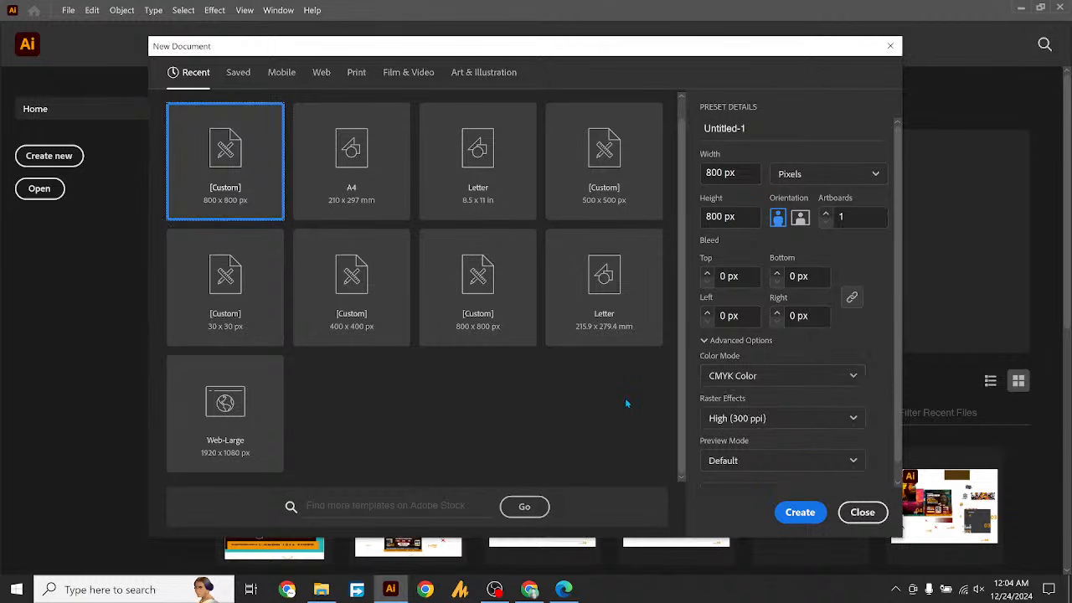
Examine the document presets offered for Saved, Mobile, Web, Print, Film & Video, and Art & Illustration
scroll(682, 335, "up", 1)
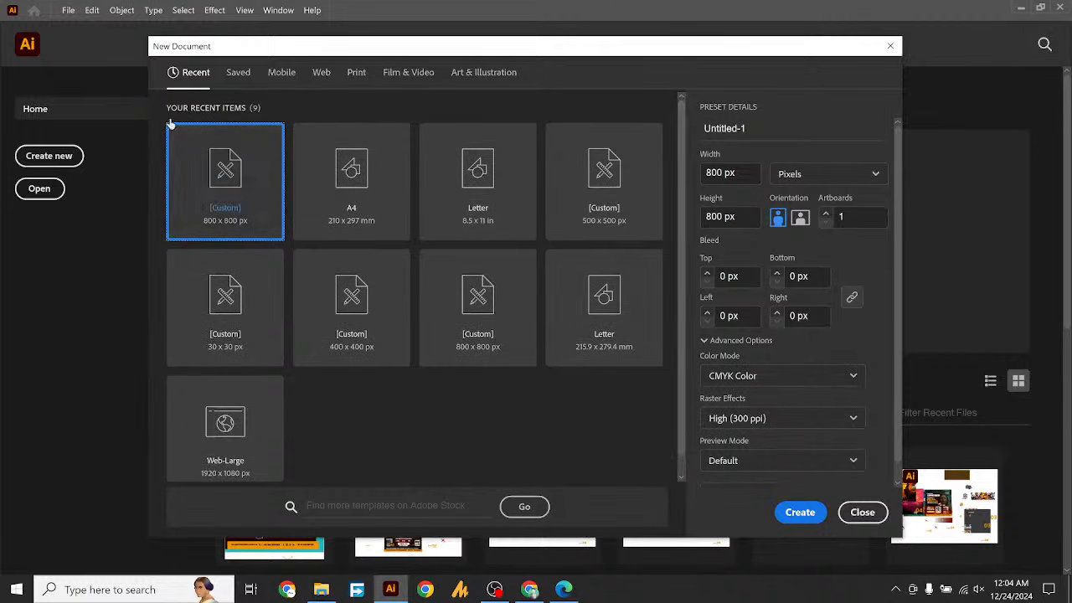
left_click(238, 77)
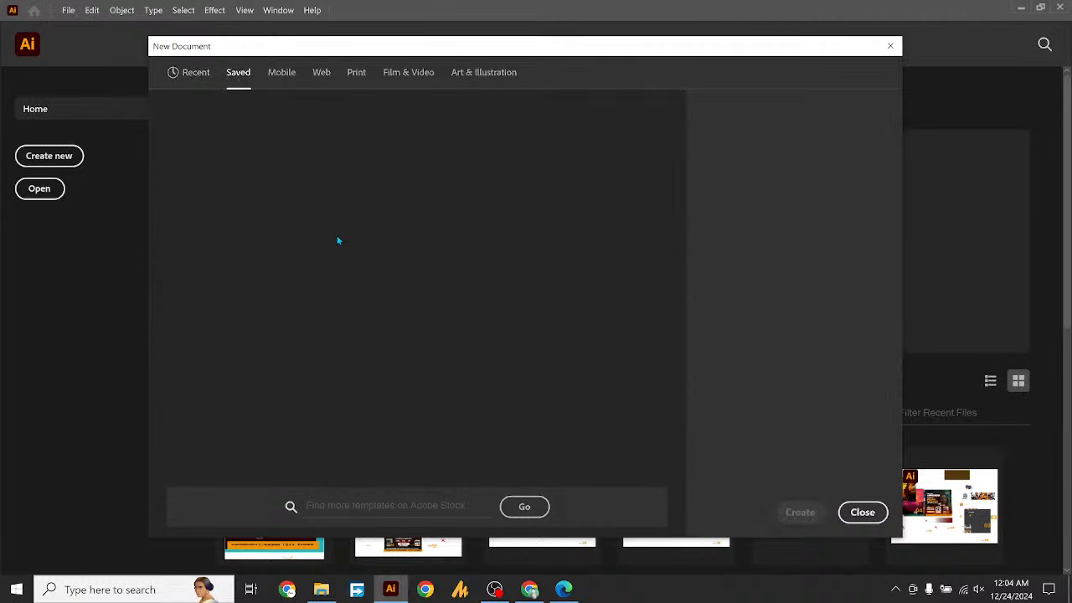
left_click(284, 78)
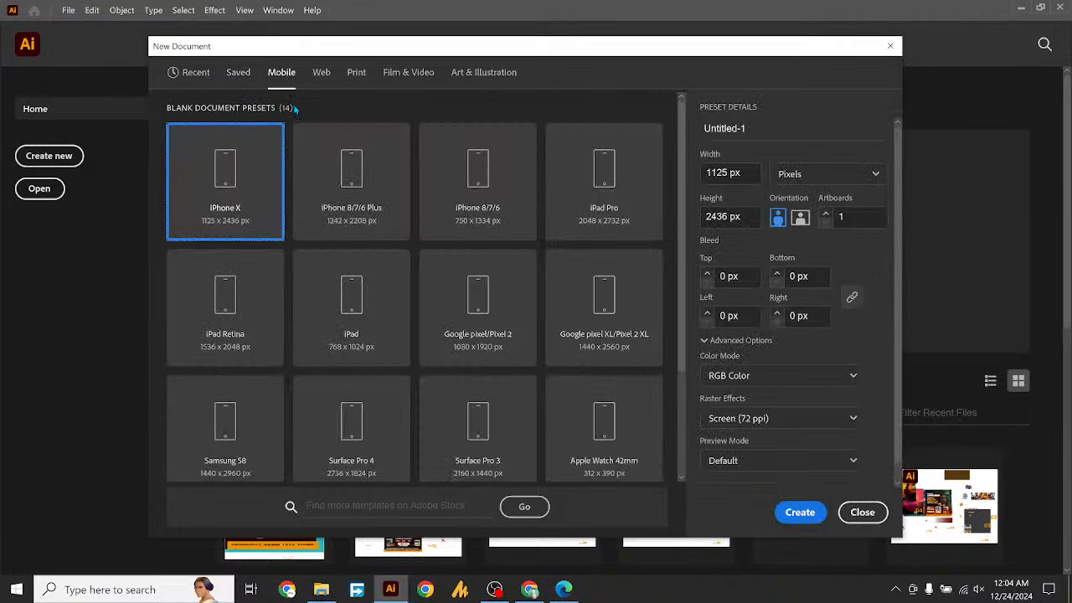
left_click(321, 75)
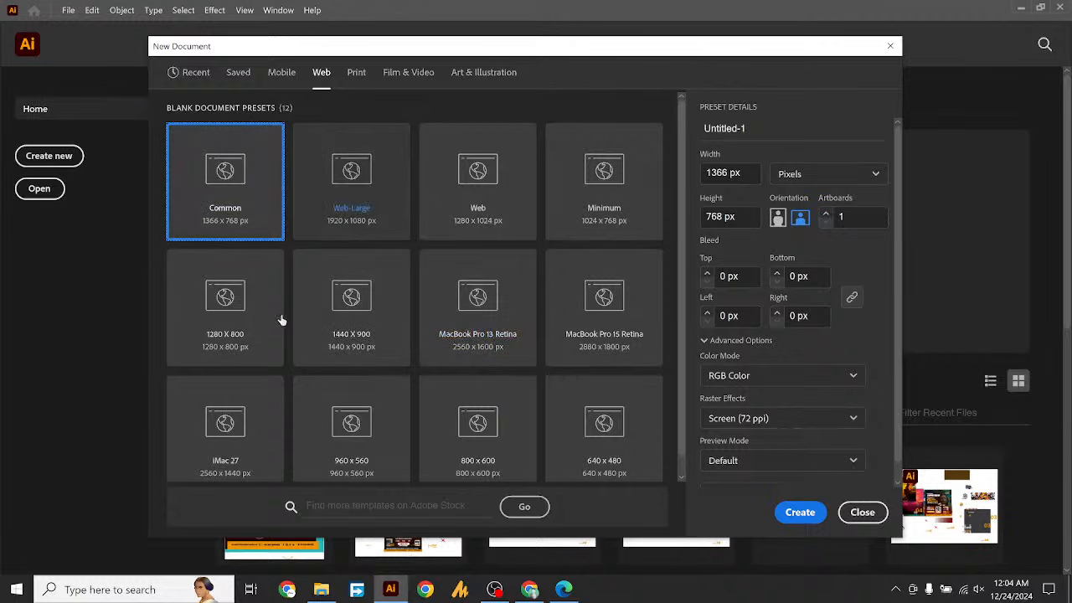
left_click(356, 73)
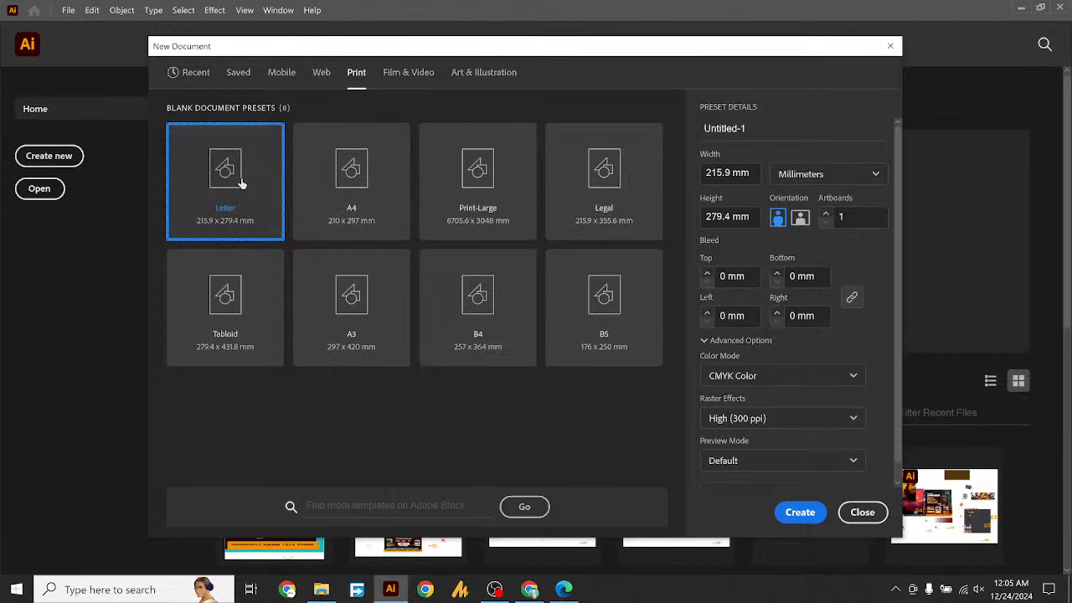
left_click(349, 180)
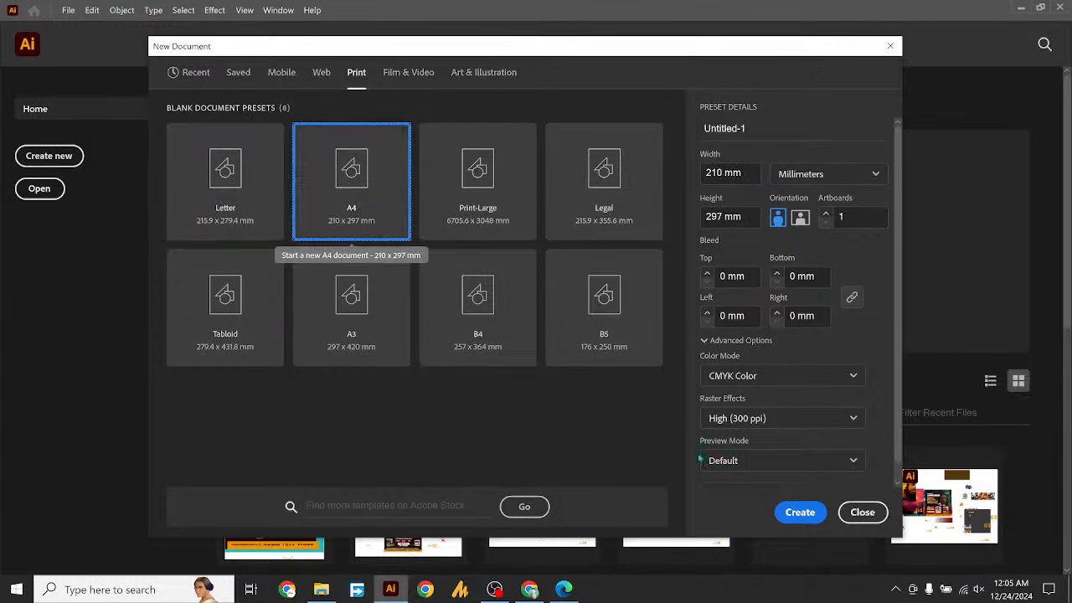
left_click(417, 82)
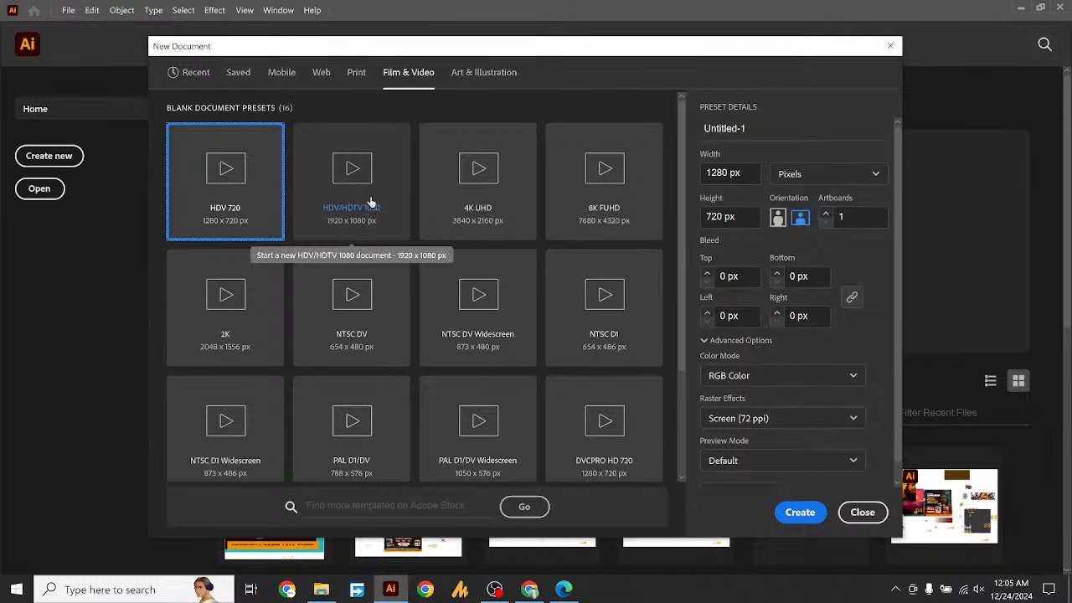
left_click(482, 76)
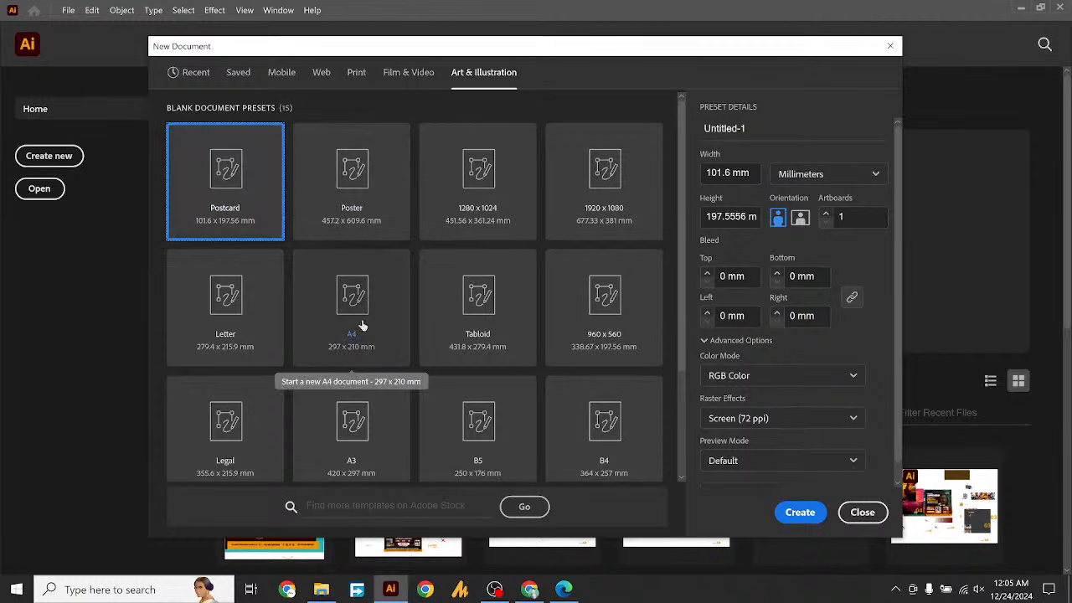
Choose the A4 print preset (210 x 297 mm) and name the document File 1
left_click(356, 72)
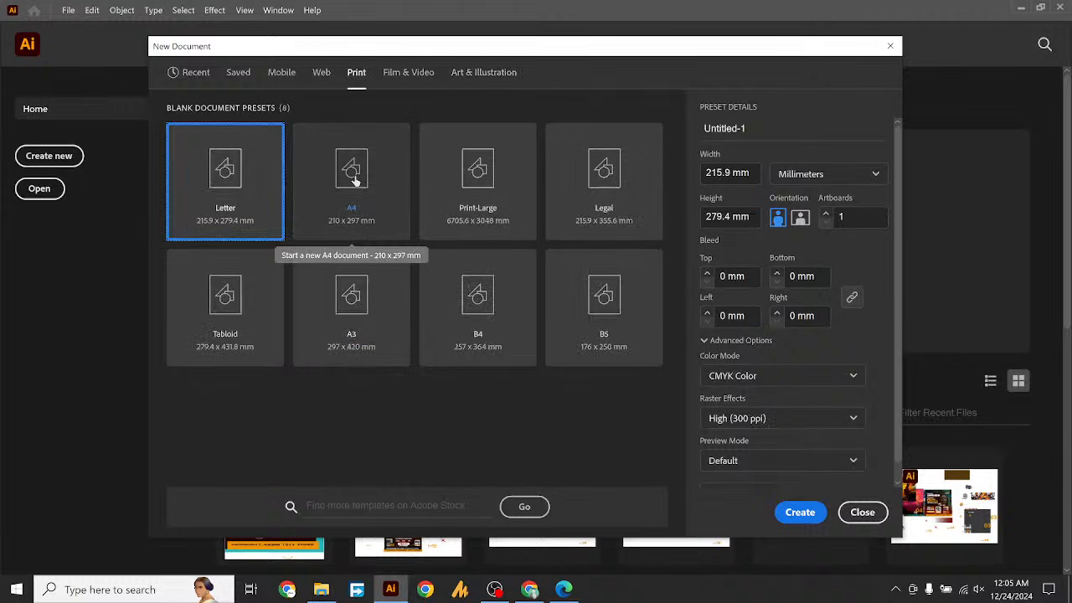
left_click(351, 174)
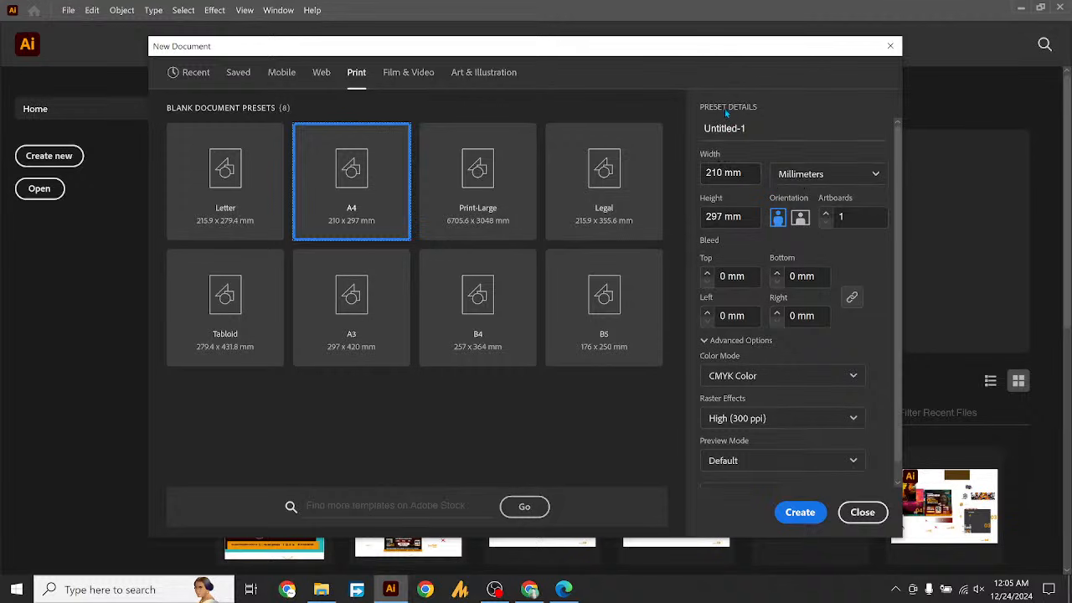
left_click(745, 127)
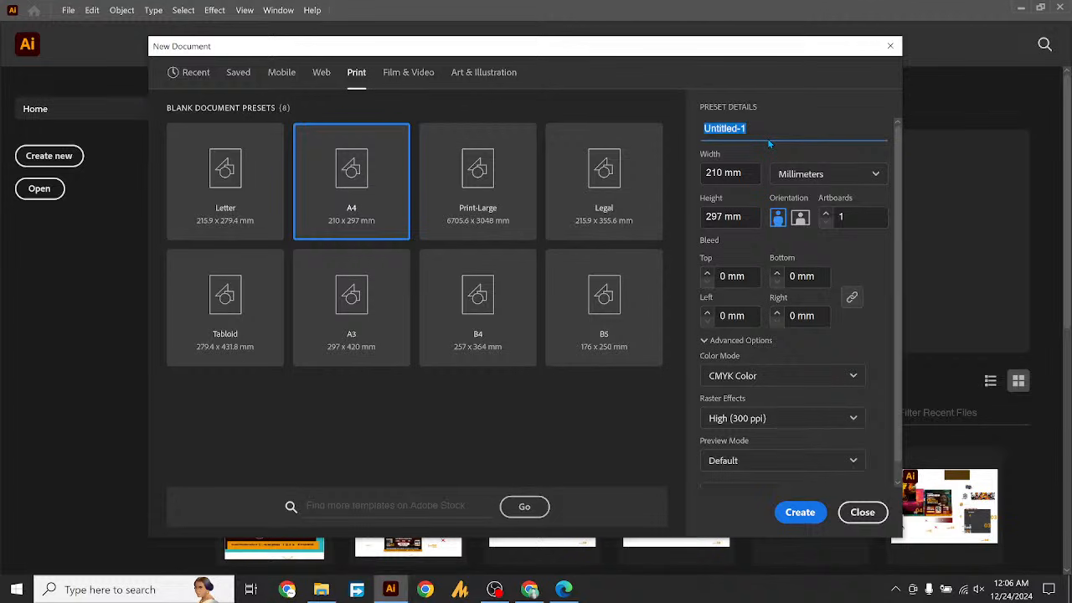
type("File 1")
Reduce the page width to 209.6 mm and reselect the A4 preset to reset the page size
left_click_drag(725, 154, 717, 153)
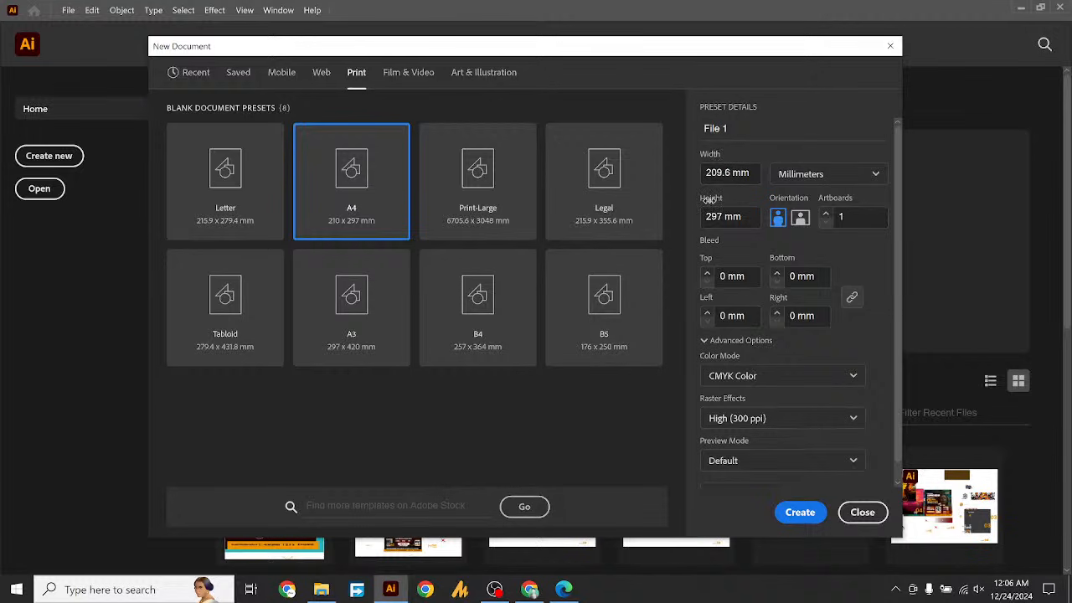
left_click(816, 176)
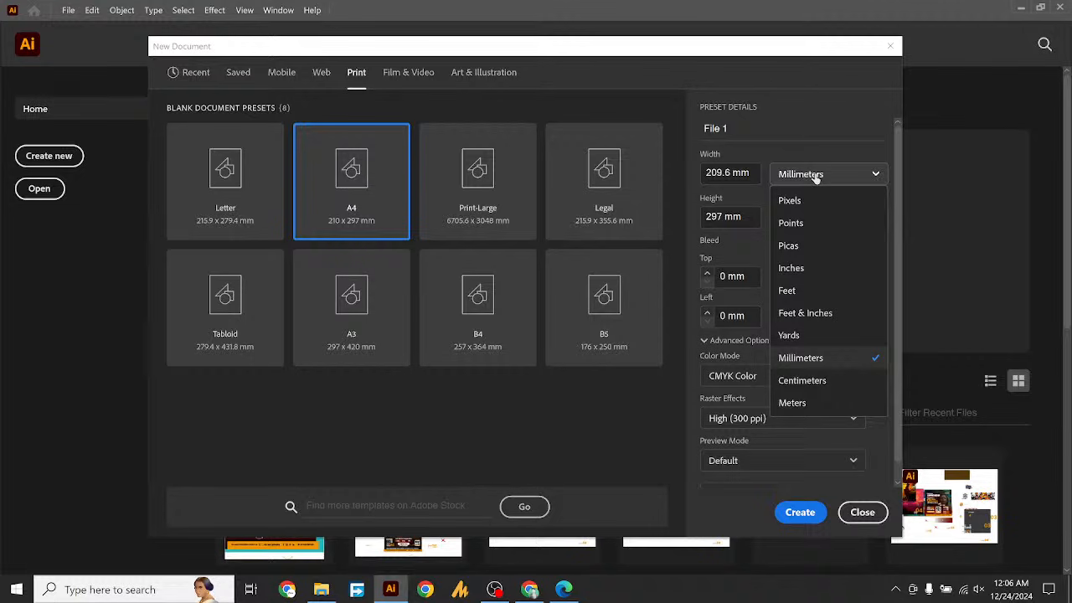
left_click(816, 178)
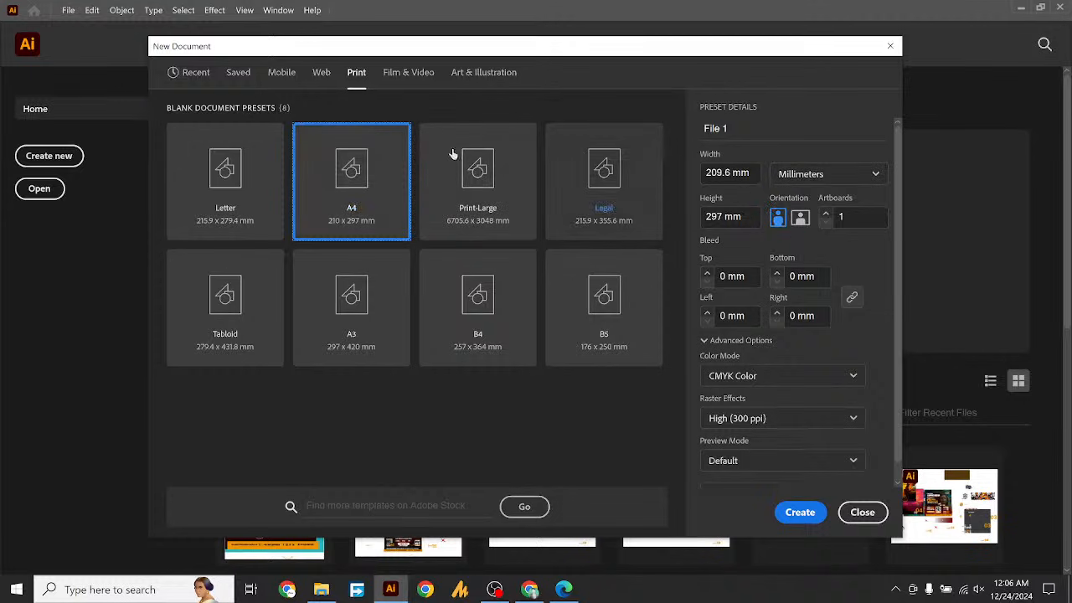
left_click(495, 176)
left_click(378, 180)
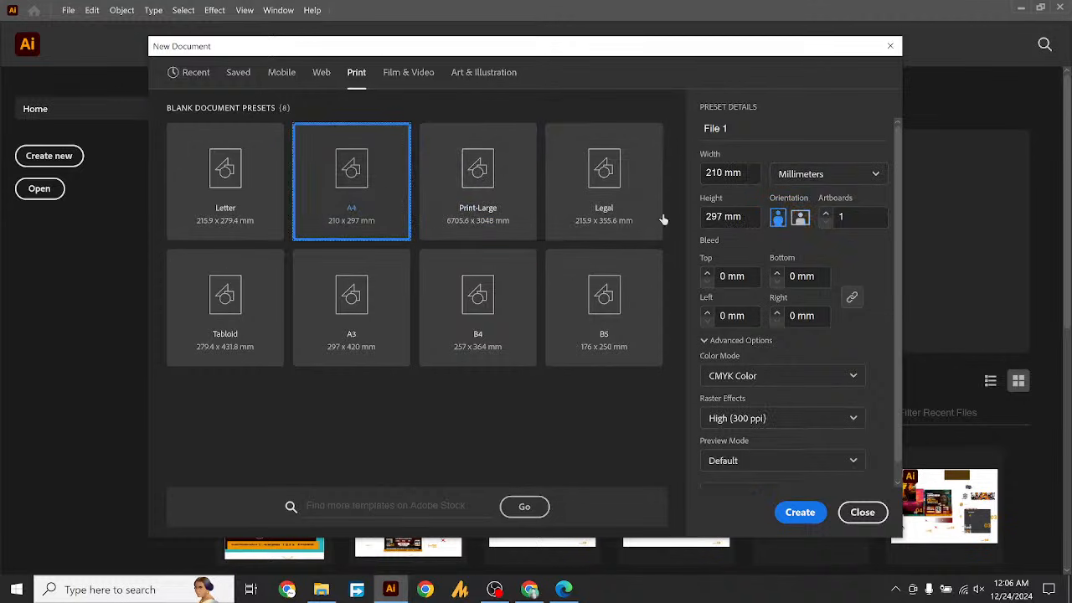
Try Pixels and Points as the document's measurement unit and settle on Inches
left_click(821, 179)
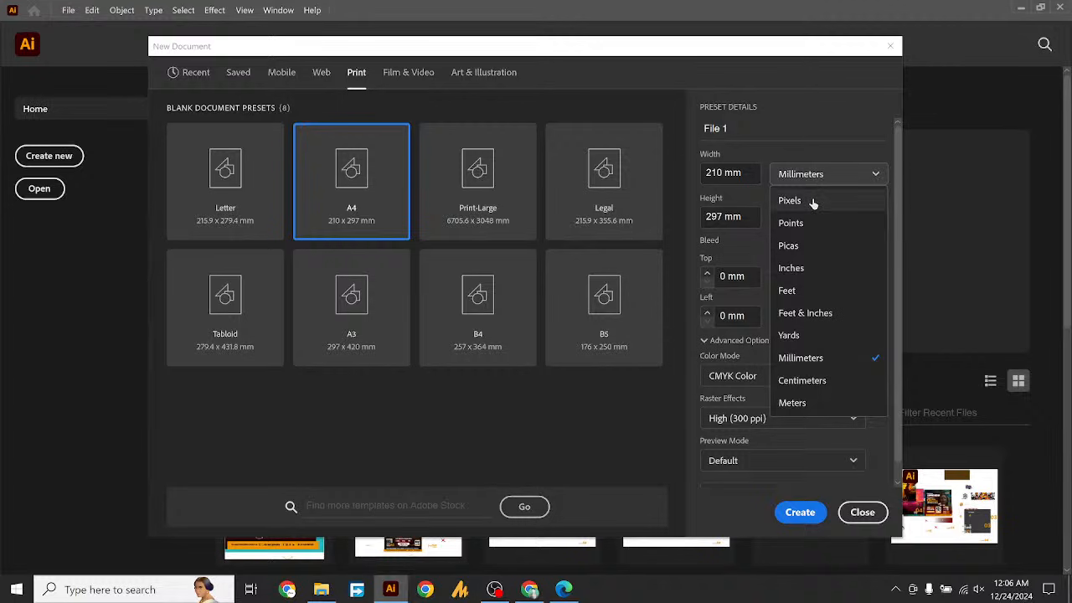
left_click(812, 202)
left_click(806, 174)
left_click(811, 221)
left_click(814, 177)
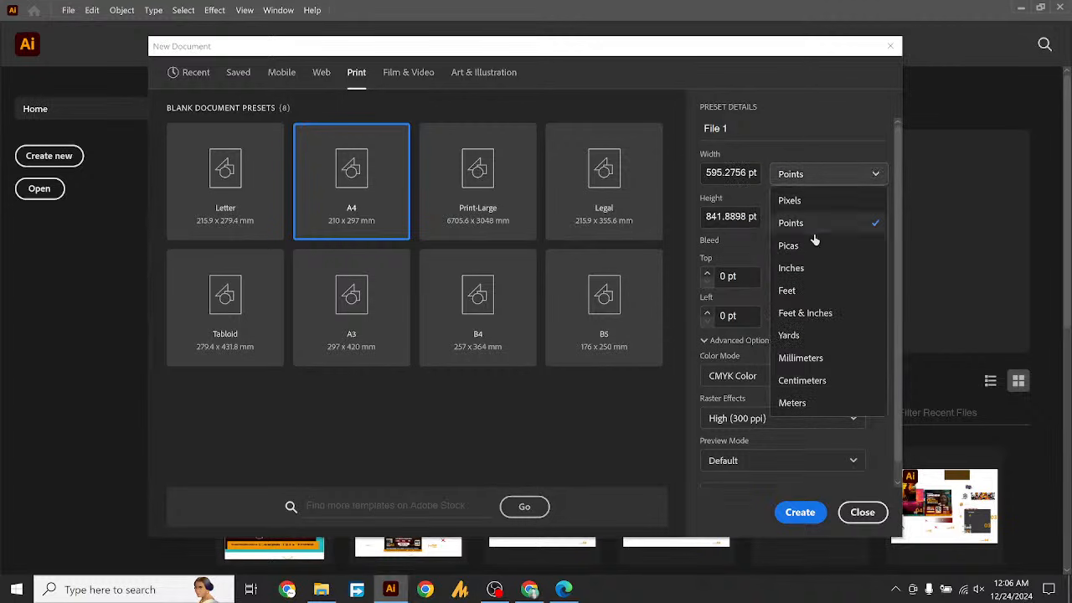
left_click(813, 276)
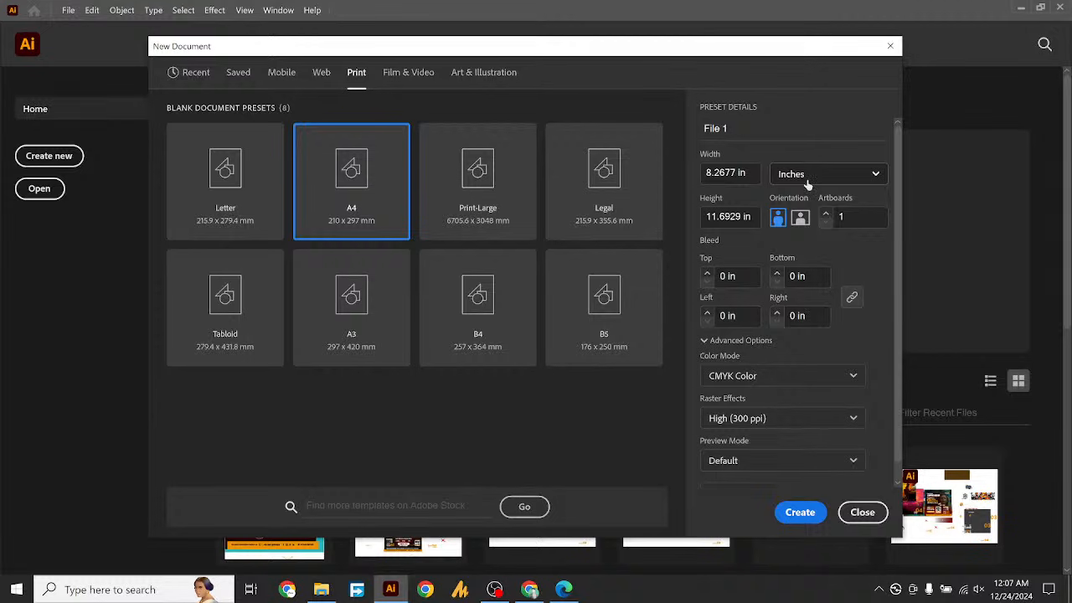
left_click(807, 183)
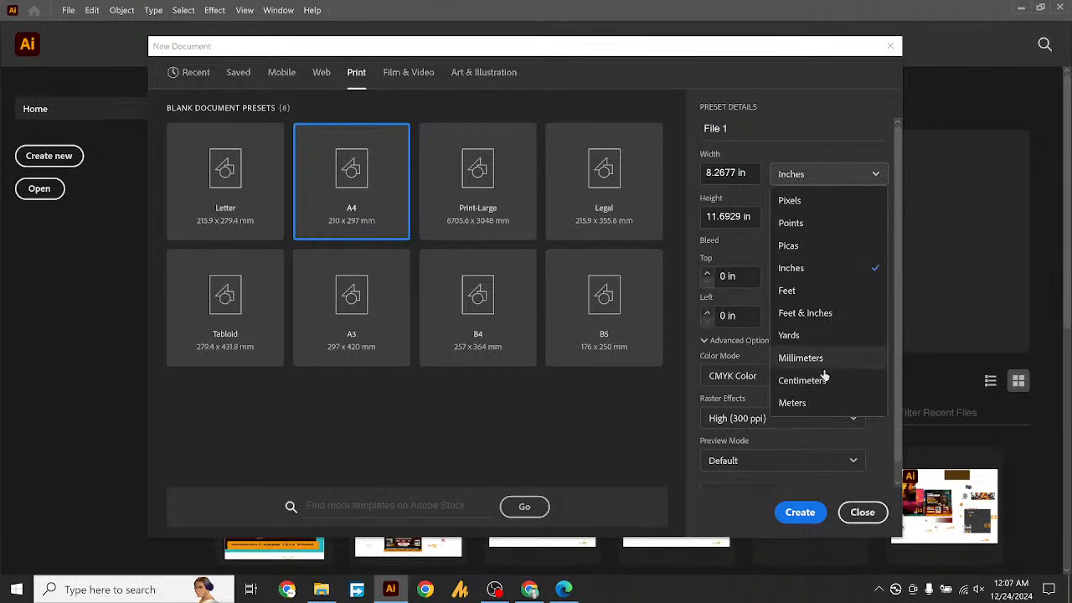
left_click(809, 179)
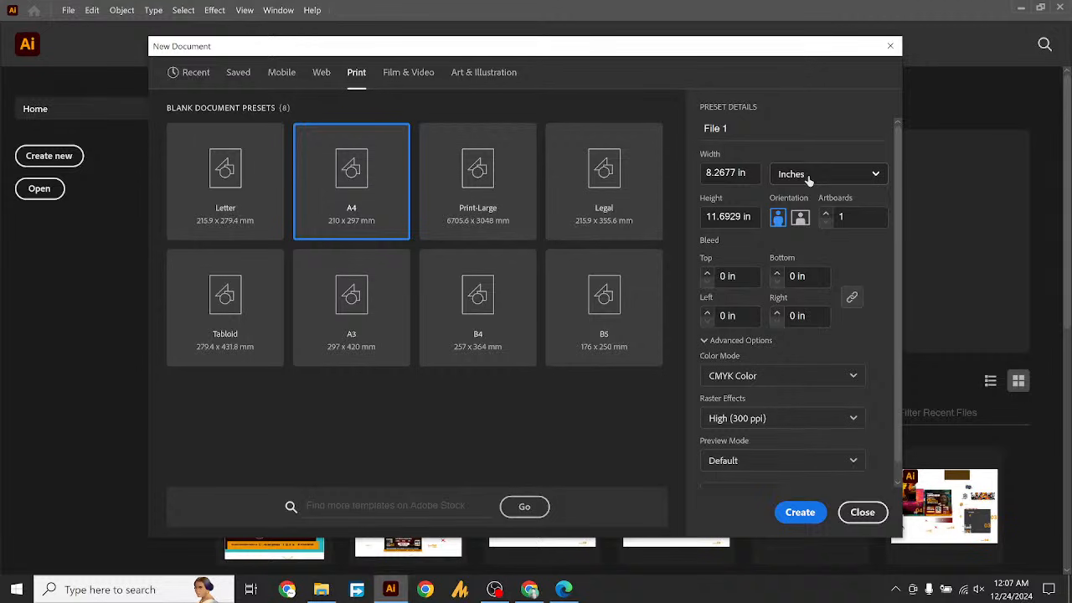
left_click(809, 176)
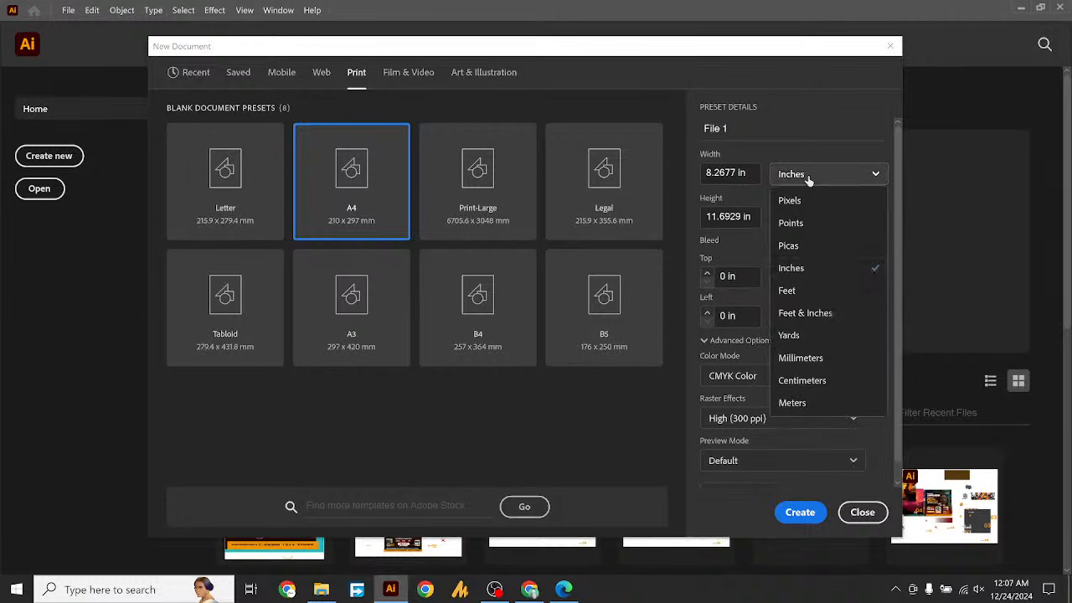
left_click(791, 268)
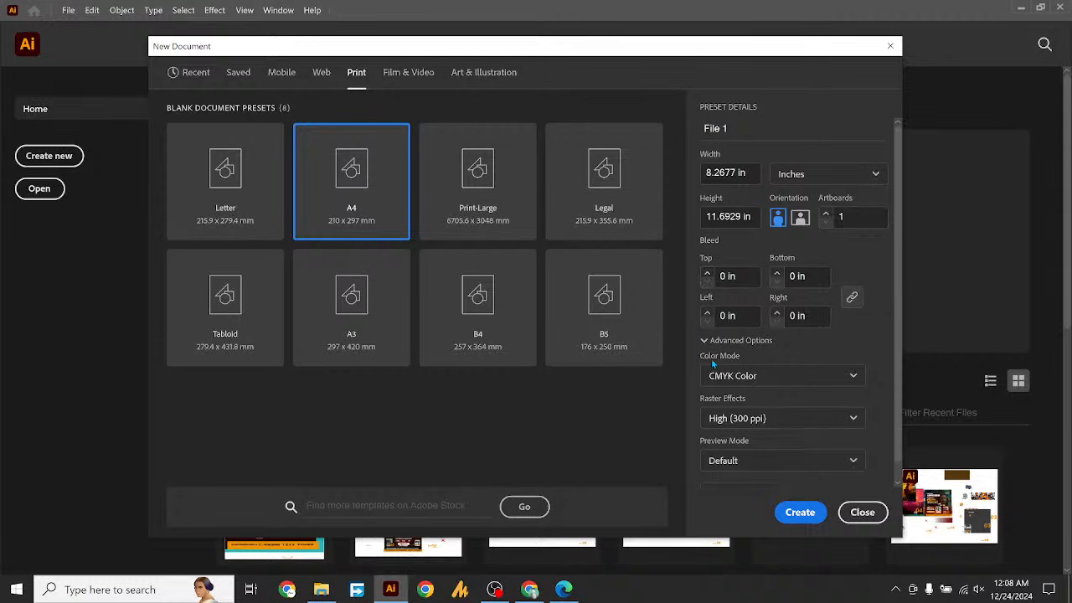
Set the bleed to 0.125 in on all four sides and unlink the bleed values
left_click(707, 275)
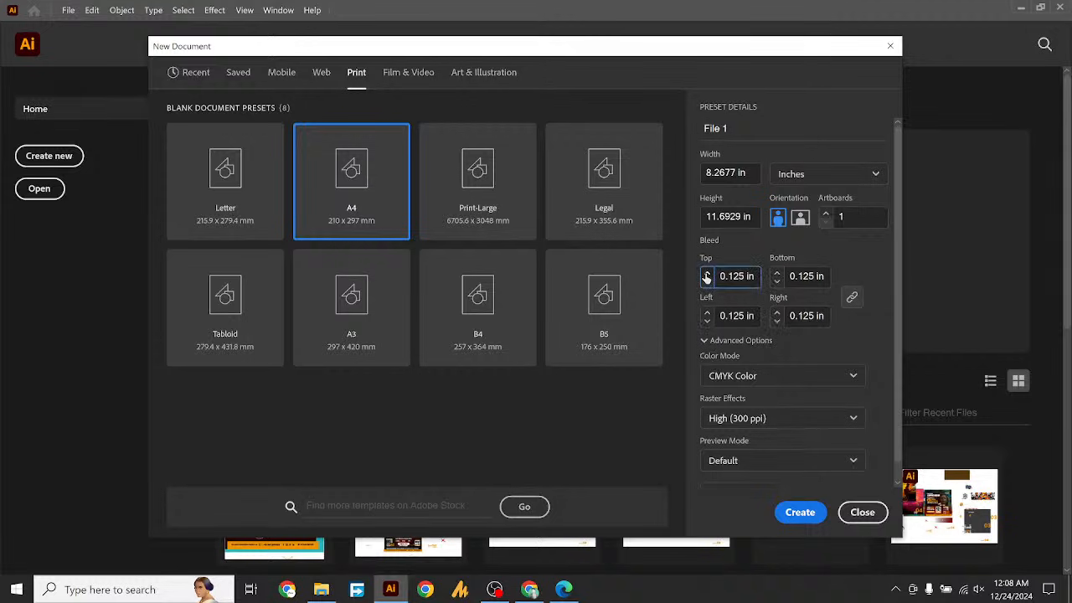
left_click(707, 280)
left_click(707, 273)
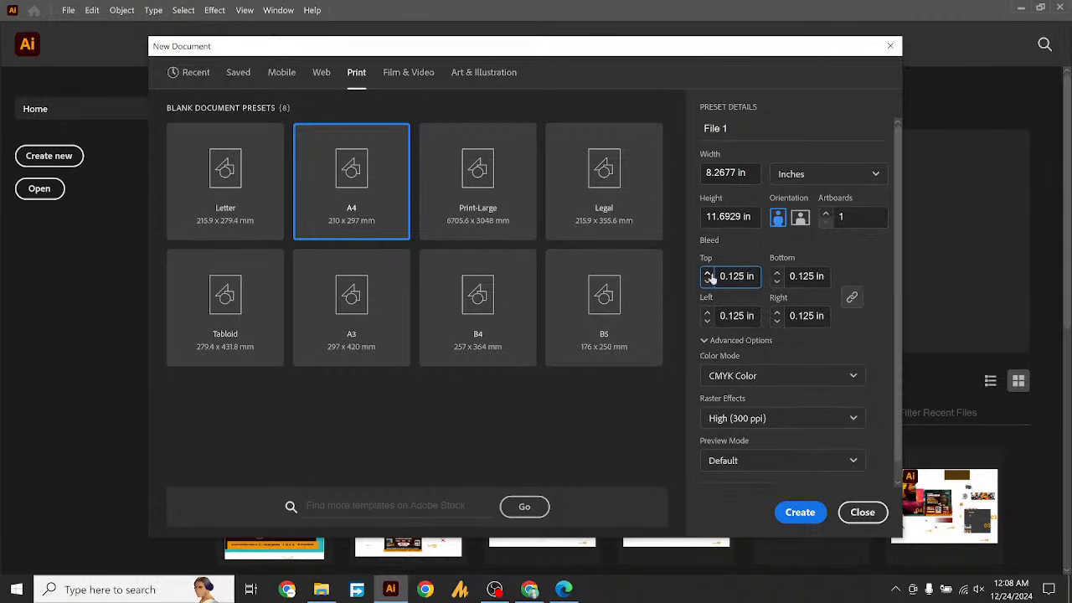
left_click(851, 300)
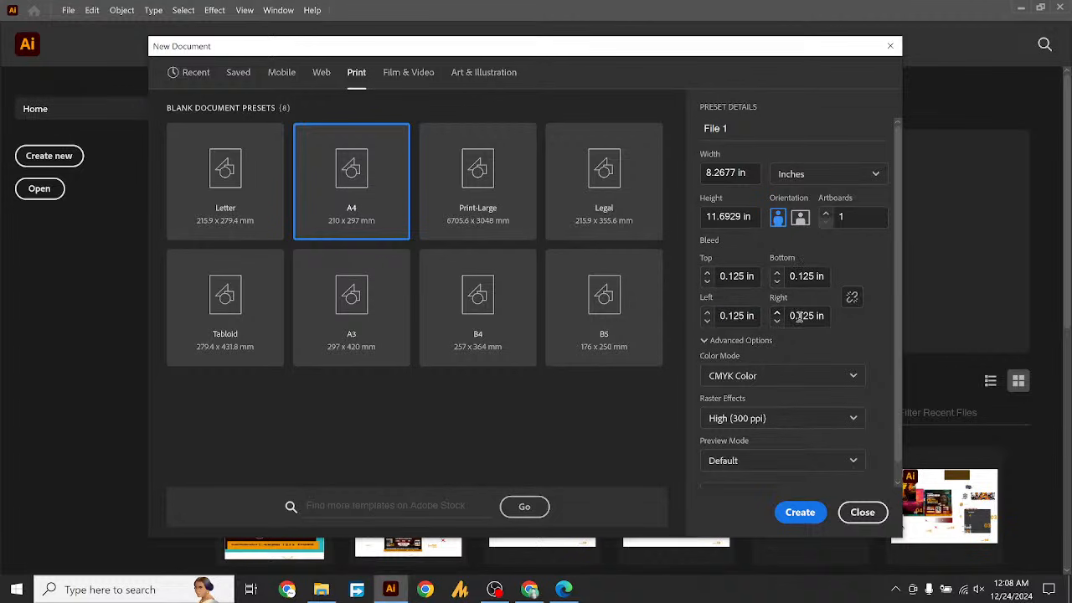
Set the bleed to 0.155 in on all four sides with the bleed values linked
left_click(851, 298)
left_click(741, 276)
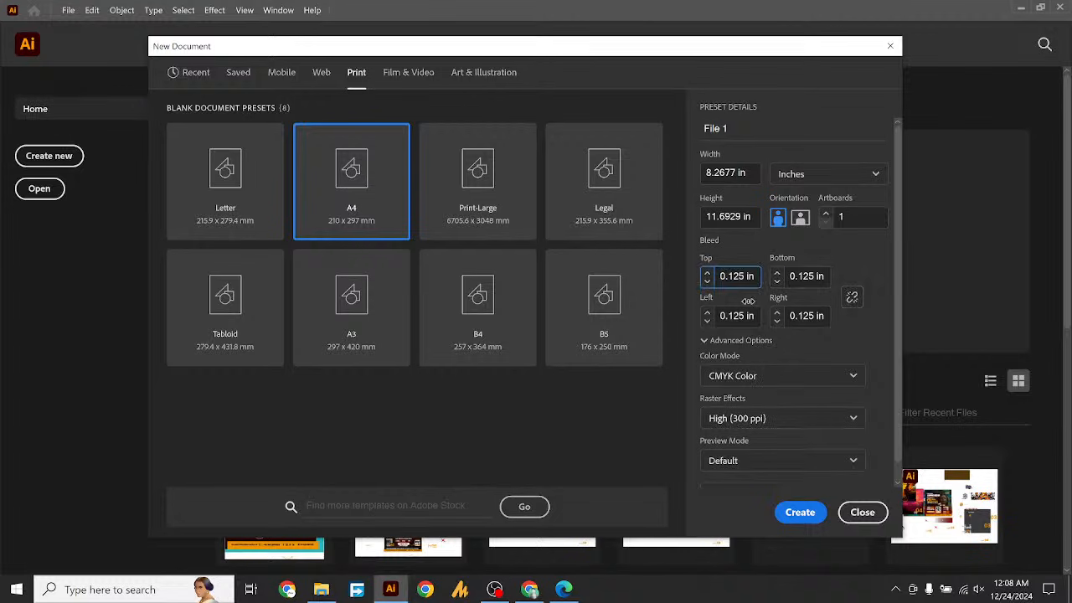
key("BackSpace")
type("5")
left_click(851, 298)
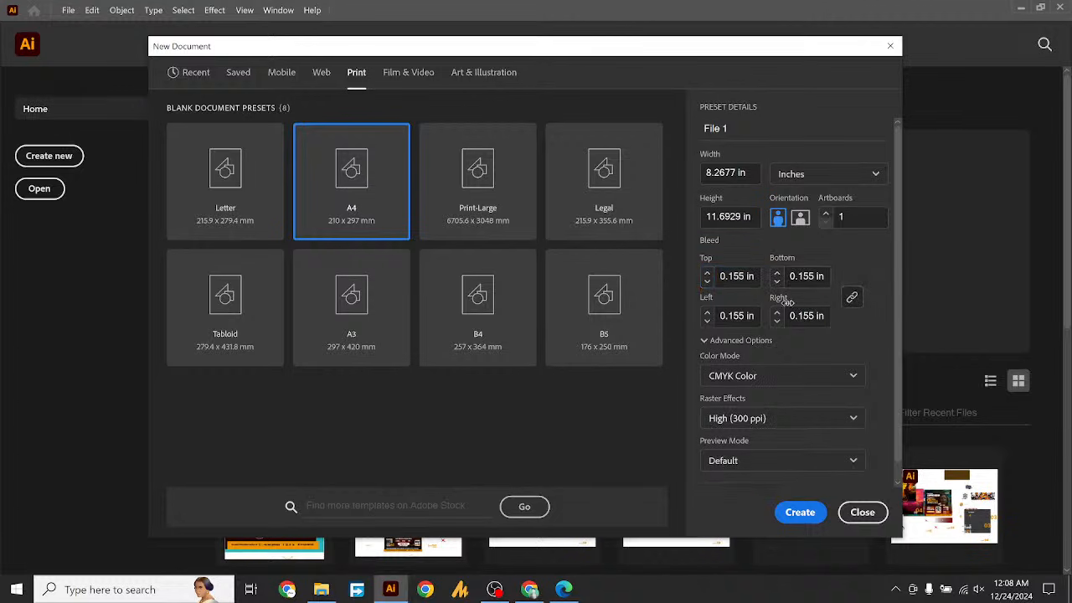
Set the bleed to 1 in on all four sides and create the document
left_click(707, 282)
left_click(707, 281)
left_click(707, 281)
double_click(730, 276)
type("0.25")
triple_click(737, 280)
type("1")
key("Escape")
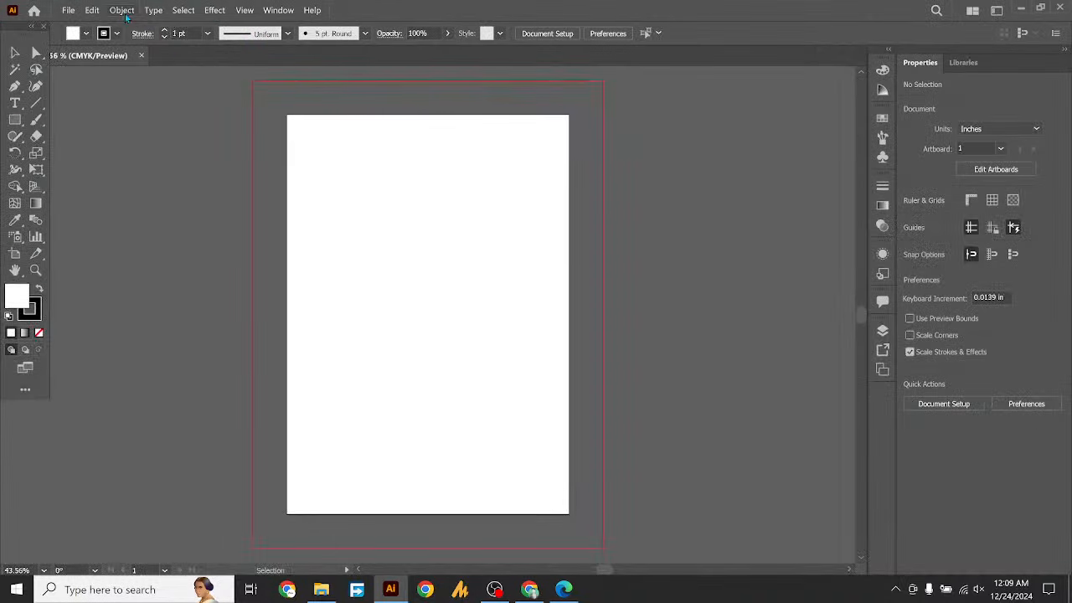
Start another new document and choose the A4 print preset (210 x 297 mm)
left_click(68, 10)
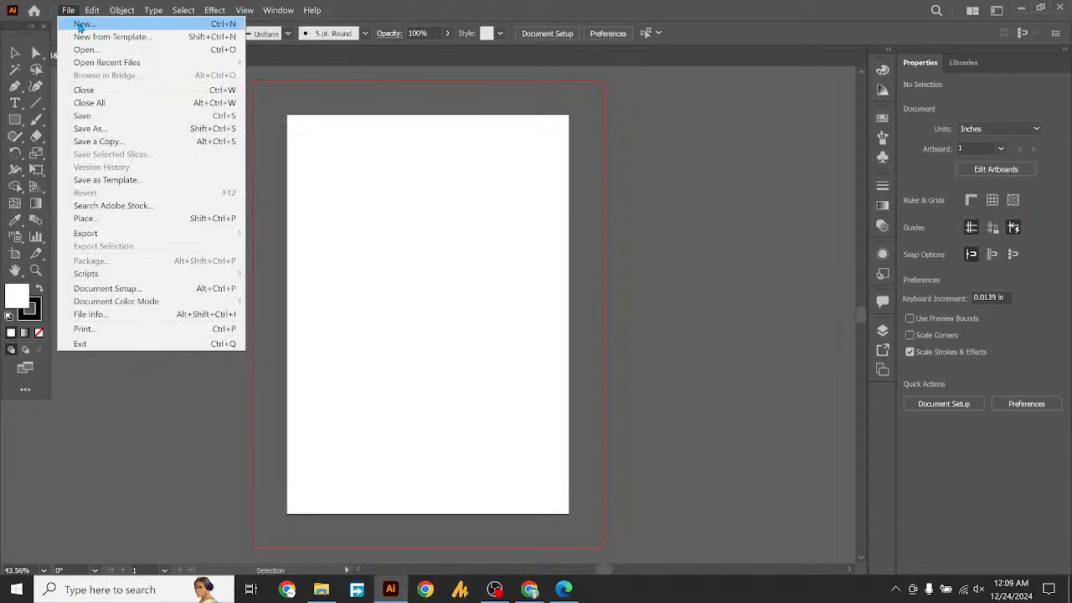
left_click(82, 23)
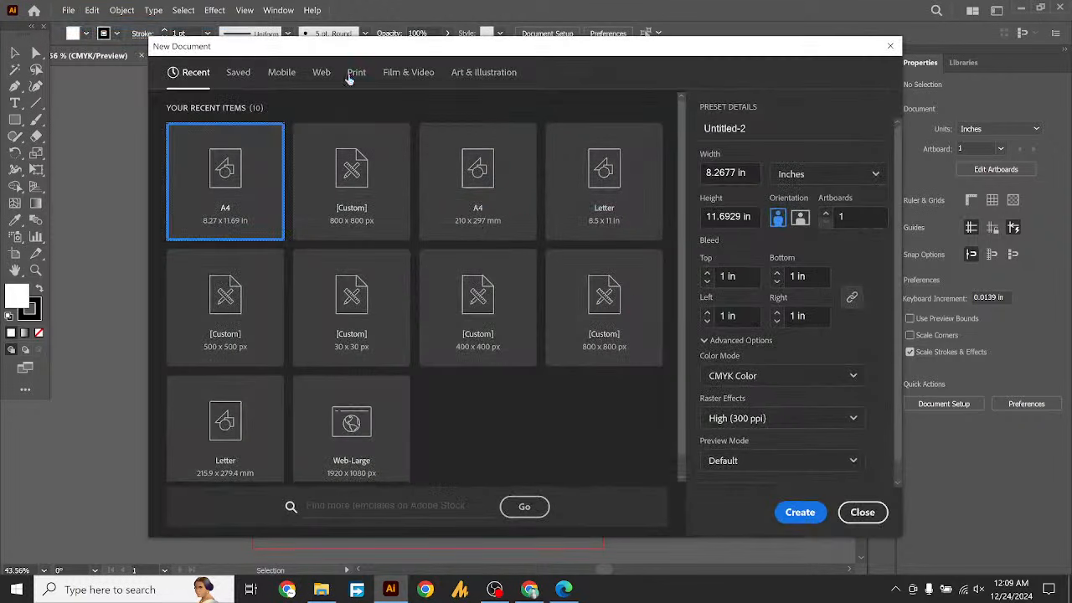
left_click(354, 73)
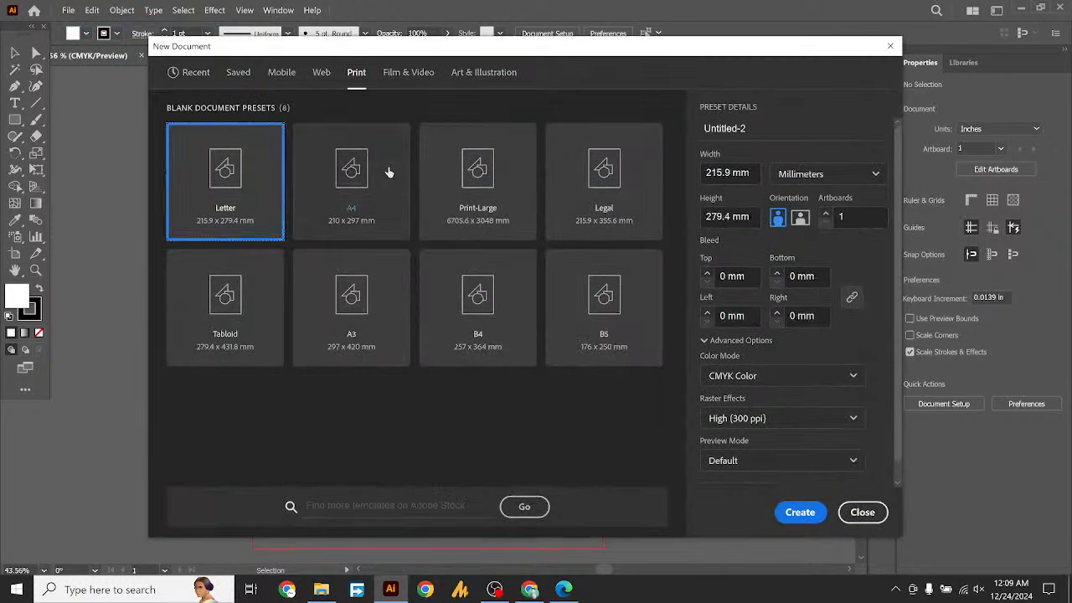
left_click(335, 177)
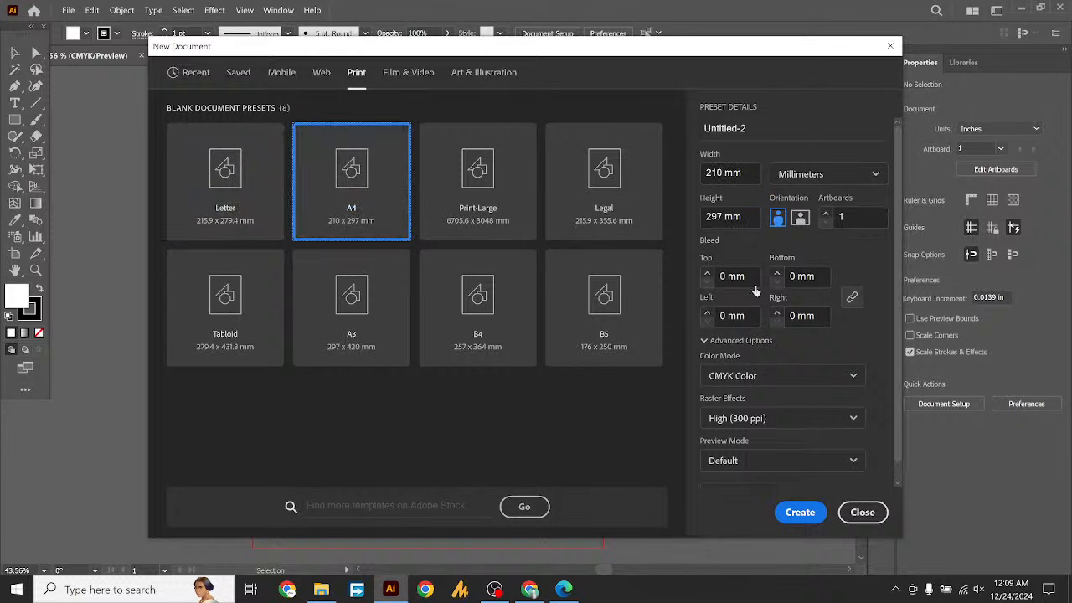
Switch the measurement unit to Inches and set the linked bleed to 0.125 in on all four sides
left_click(707, 273)
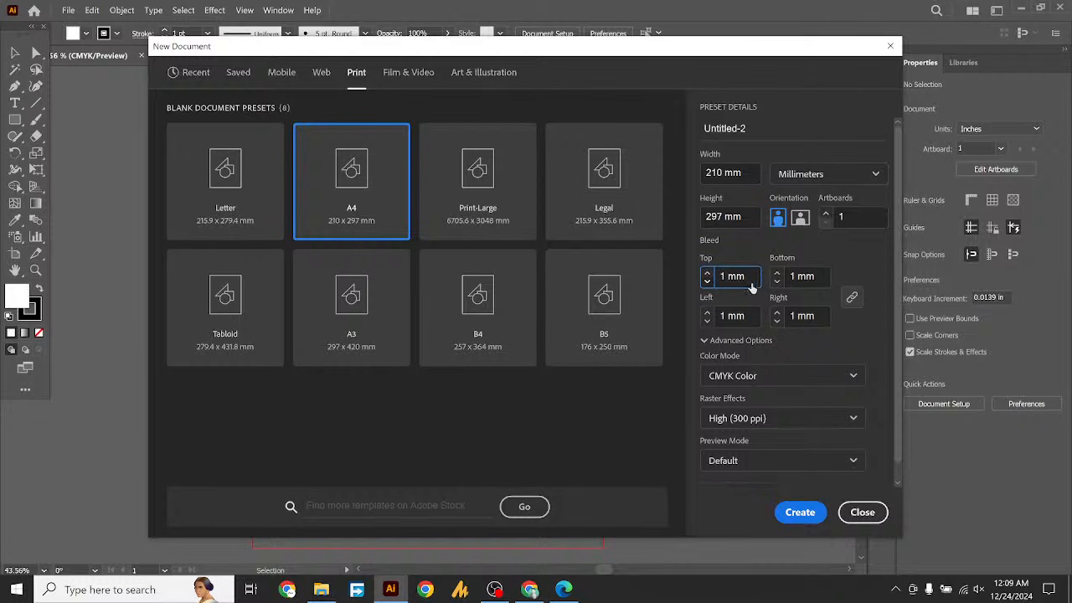
left_click(706, 272)
left_click(706, 282)
left_click(824, 173)
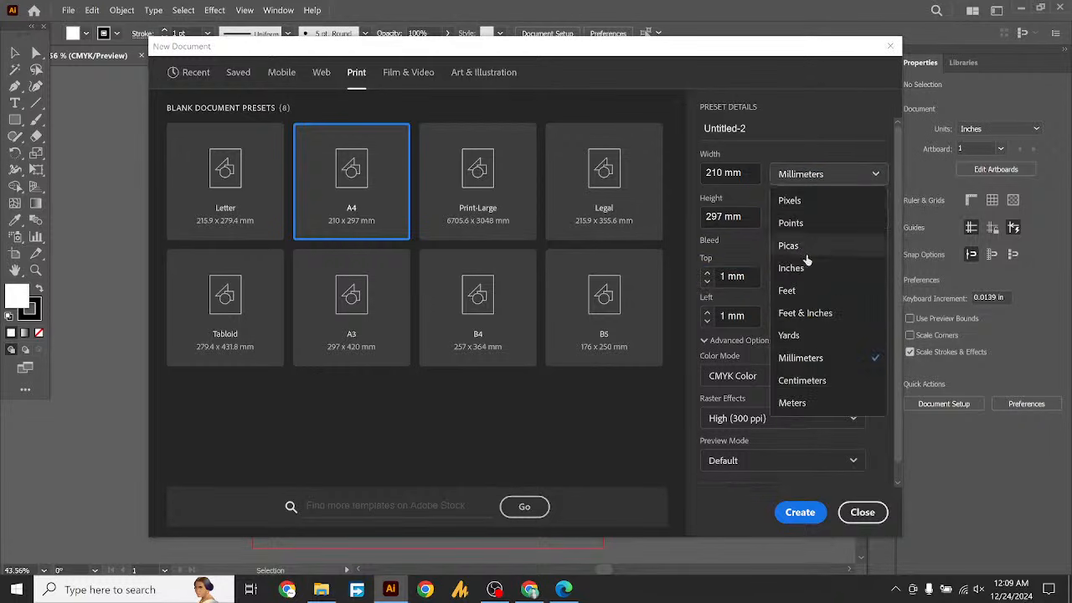
key("Escape")
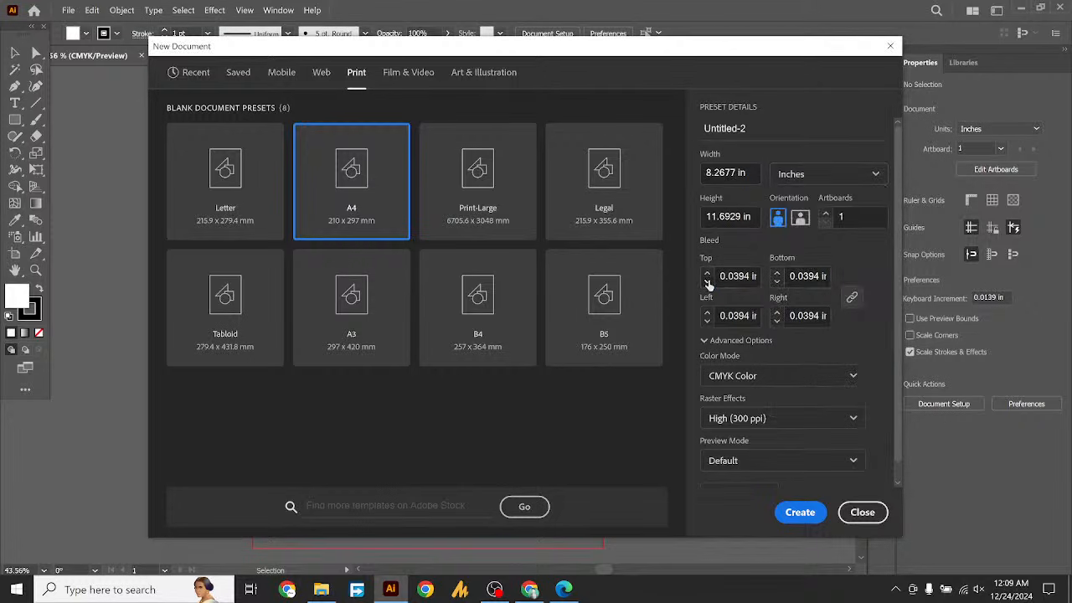
left_click(706, 282)
left_click(707, 272)
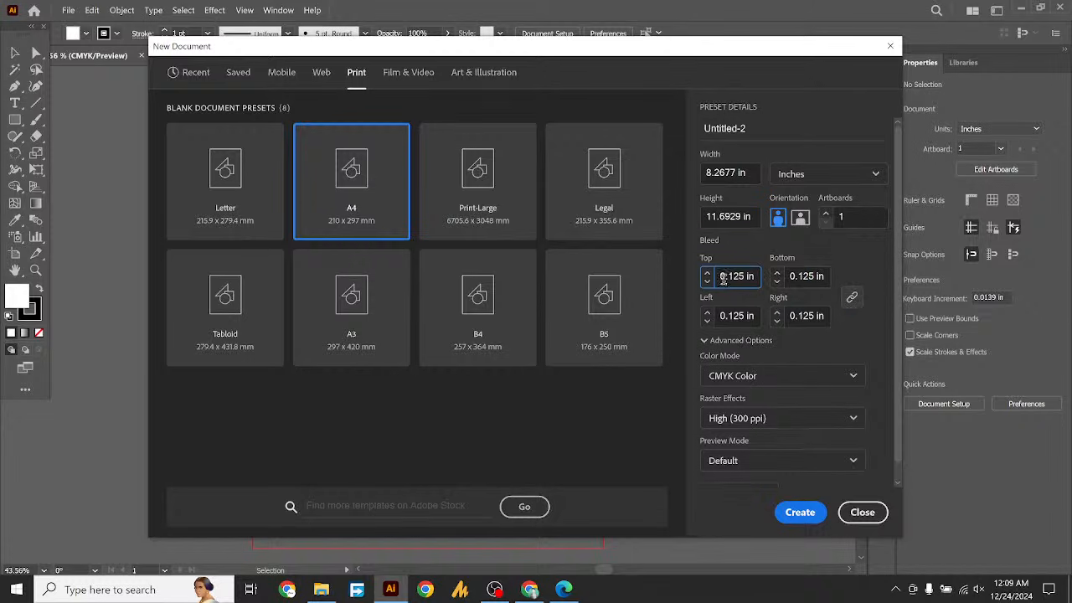
Try RGB Color as the new document's color mode and switch back to CMYK Color
left_click(704, 342)
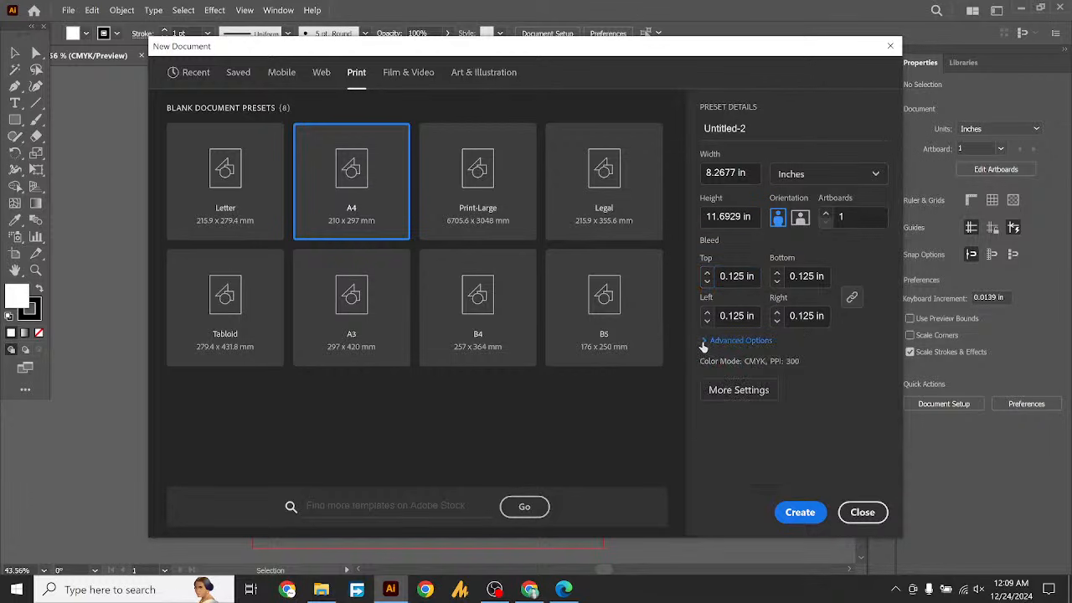
left_click(703, 343)
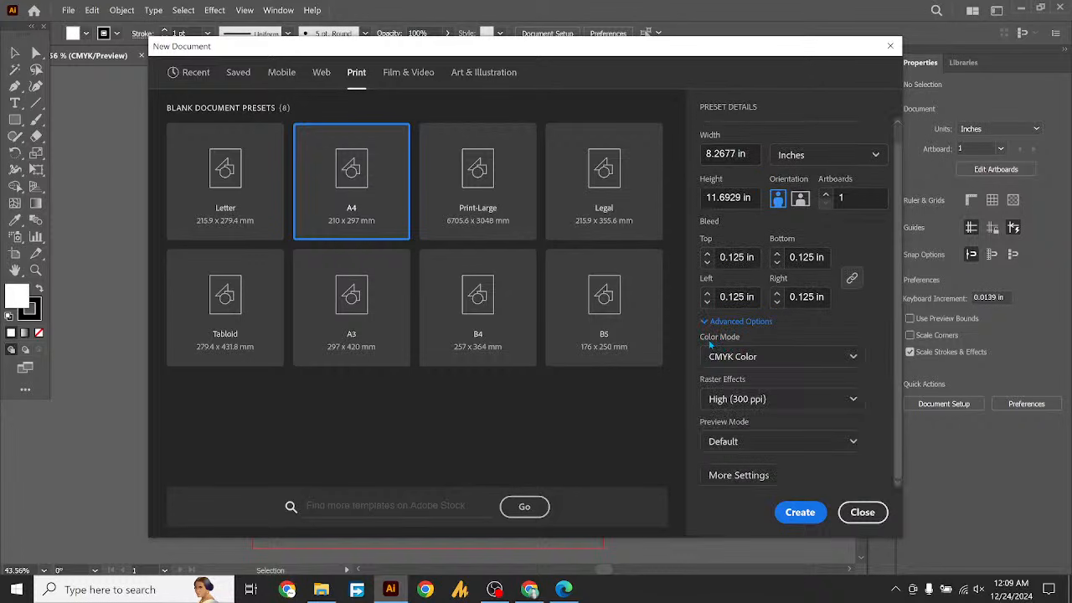
left_click(750, 358)
left_click(750, 358)
left_click(751, 357)
left_click(751, 357)
left_click(751, 357)
left_click(751, 378)
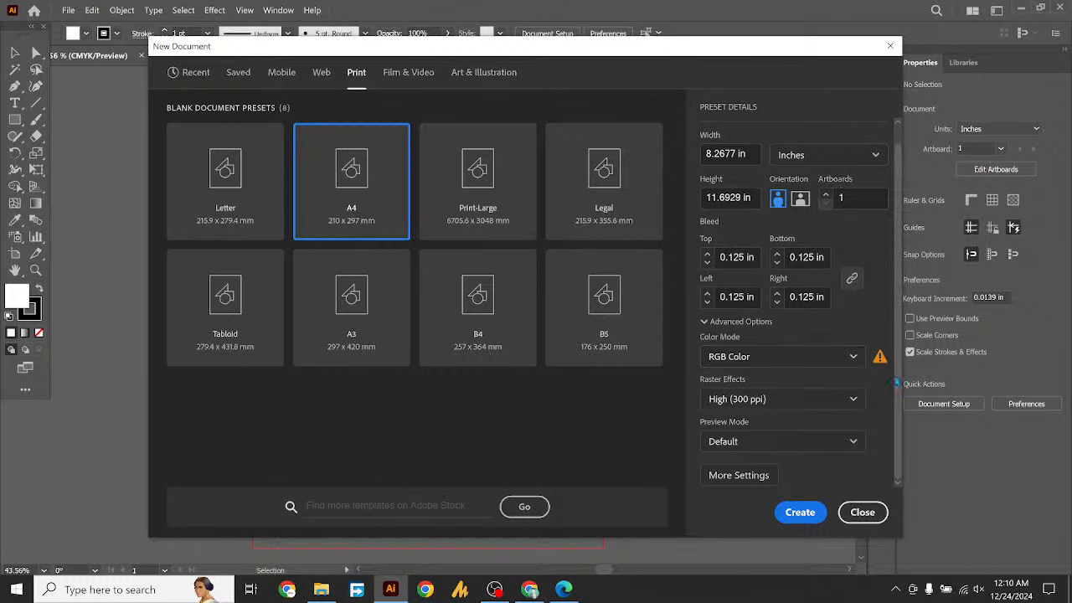
mouse_move(876, 369)
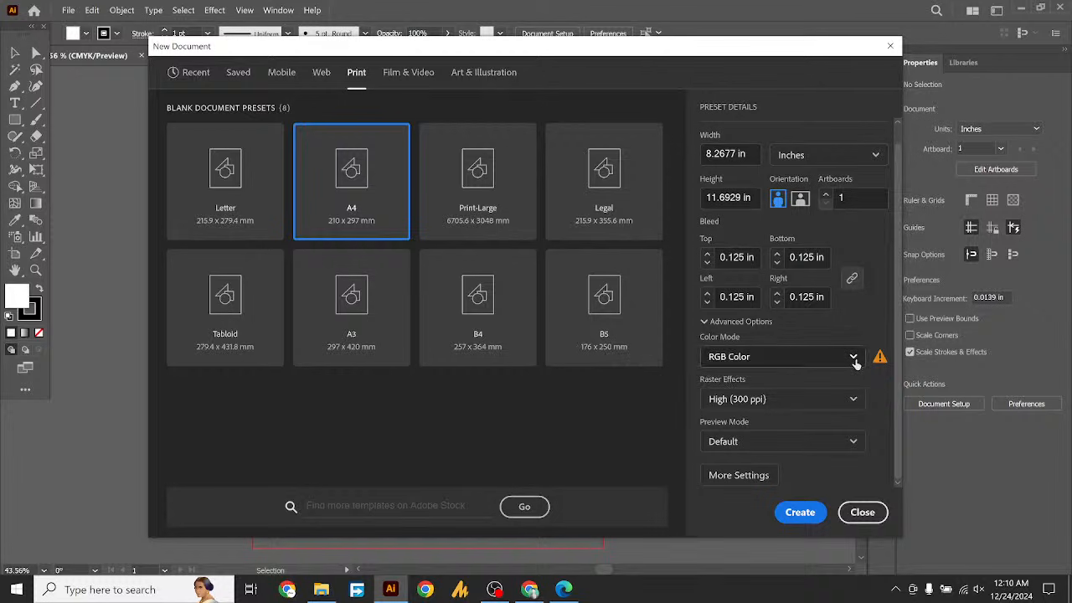
left_click(853, 357)
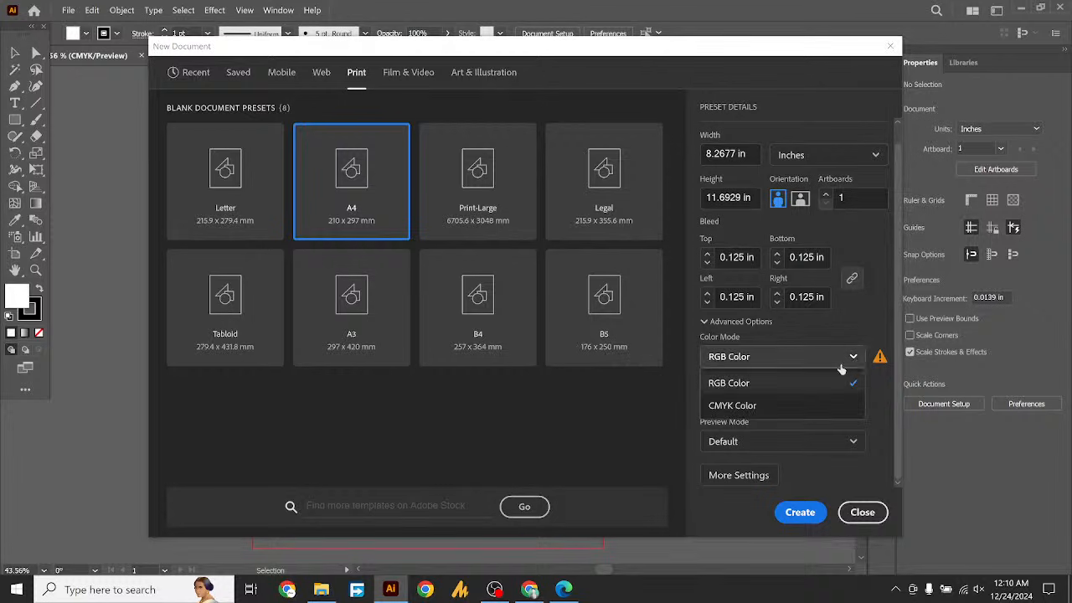
left_click(787, 404)
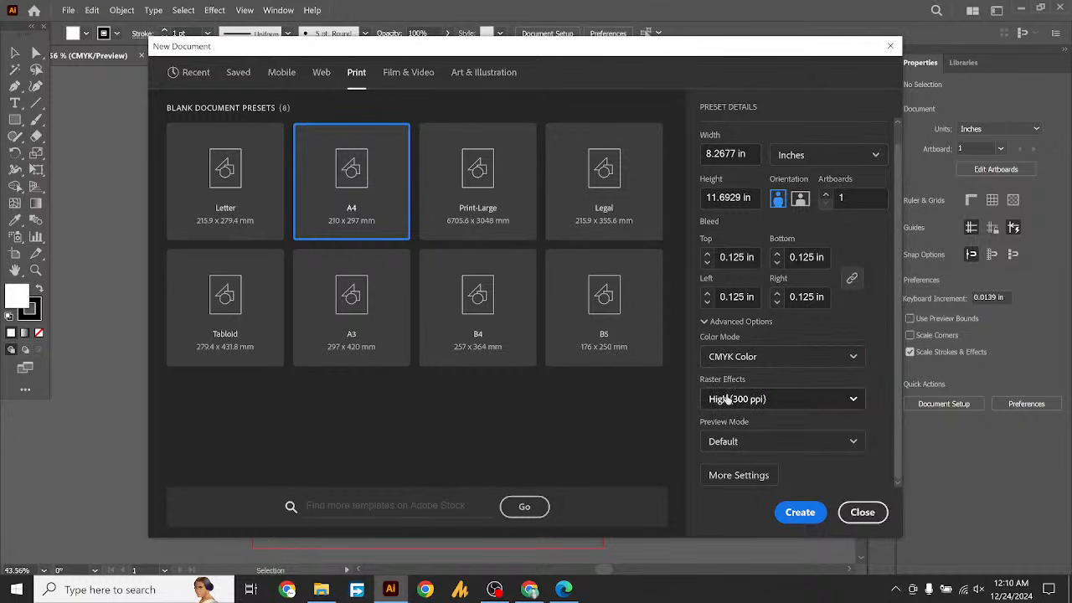
Choose High (300 ppi) for the raster effects and create the document
left_click(762, 400)
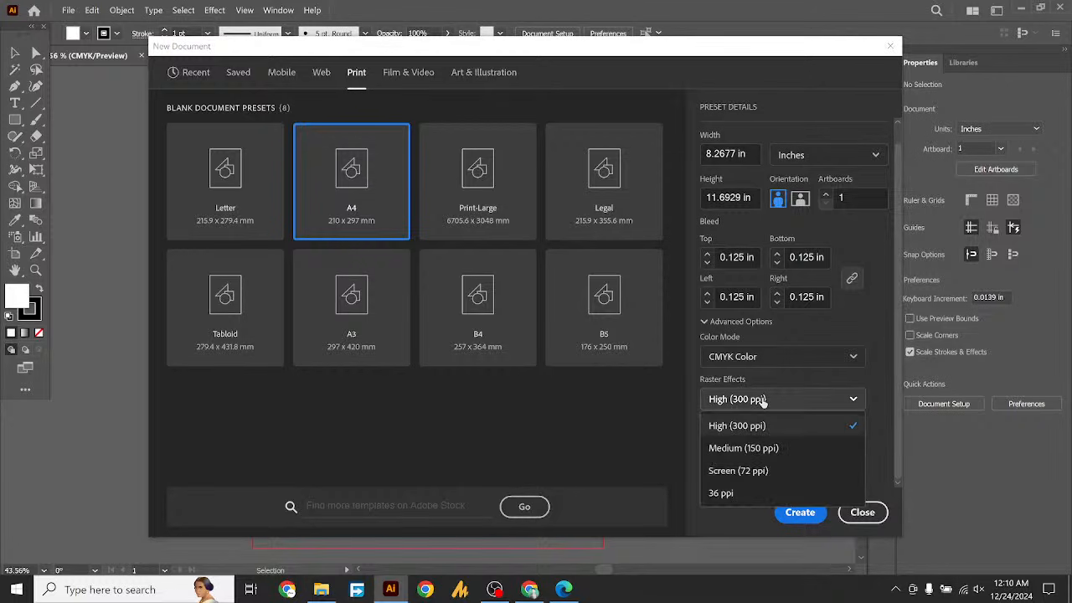
left_click(760, 425)
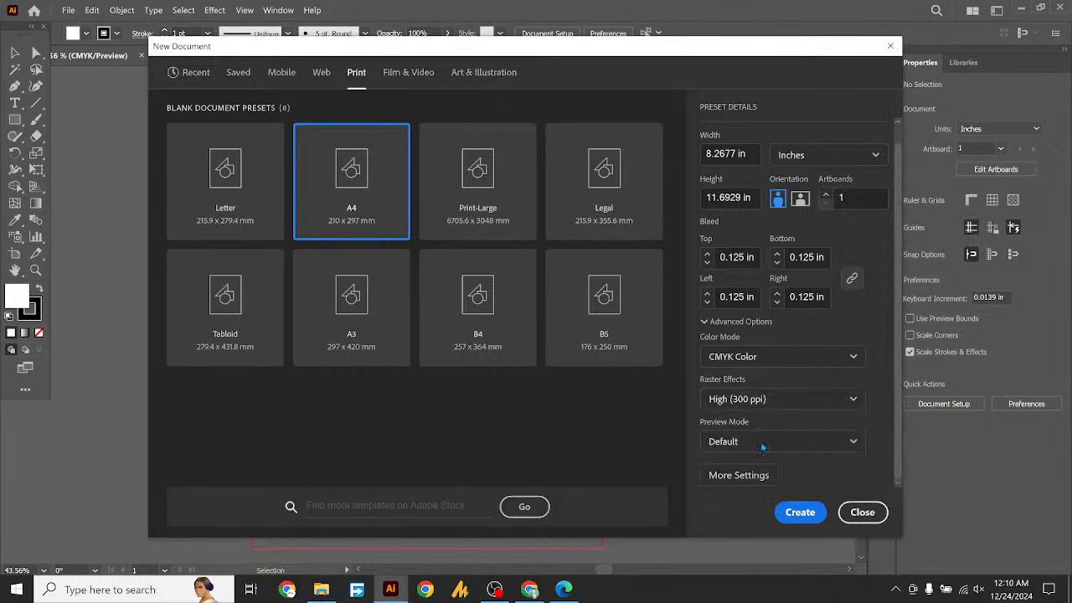
left_click(802, 515)
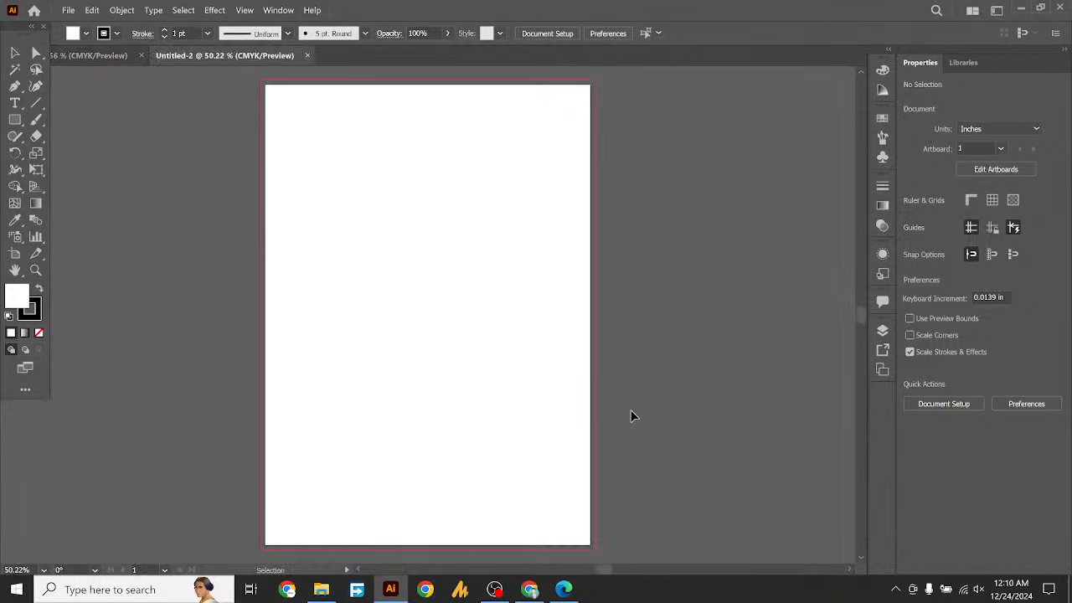
Close the first document with the 1 in bleed and dock the floating Tools panel at the workspace edge
scroll(158, 76, "up", 2)
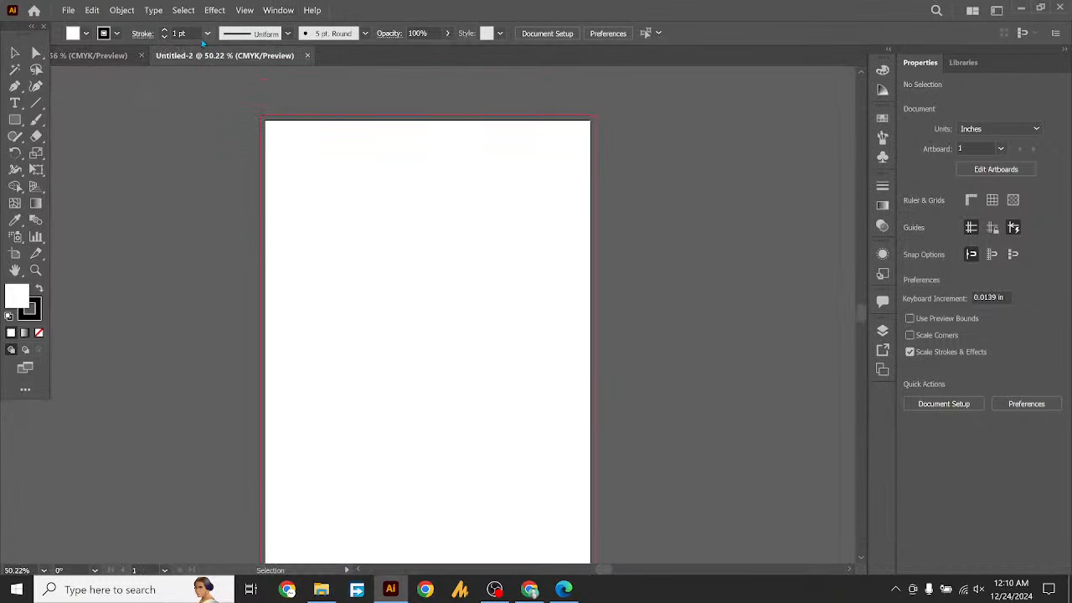
left_click(140, 55)
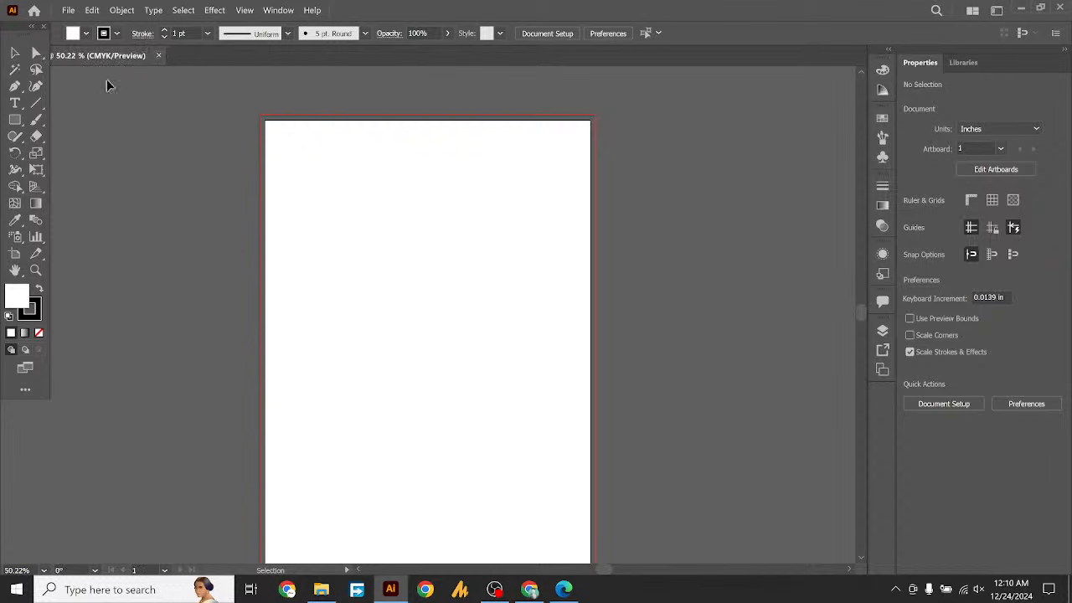
left_click_drag(6, 33, 7, 59)
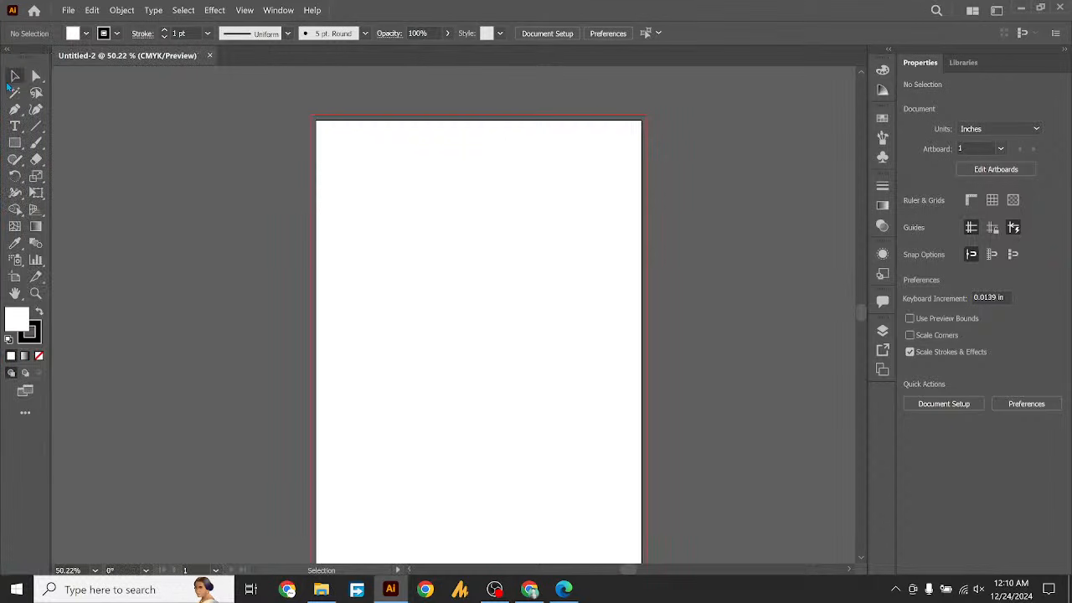
Examine the artboard edges and the surrounding red bleed line at several magnifications
key("ctrl+minus")
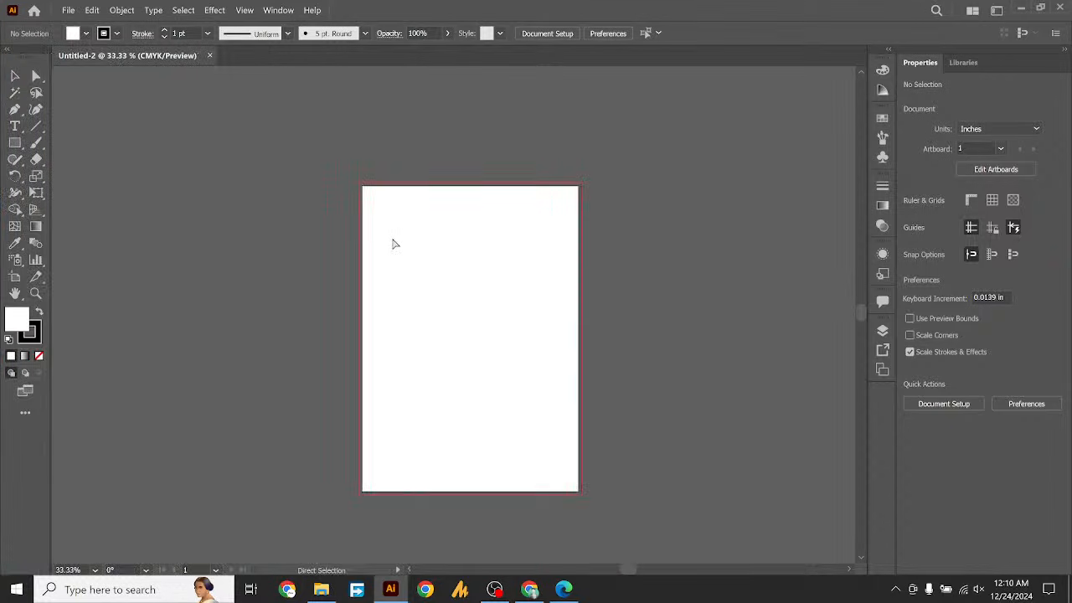
left_click_drag(443, 263, 430, 259)
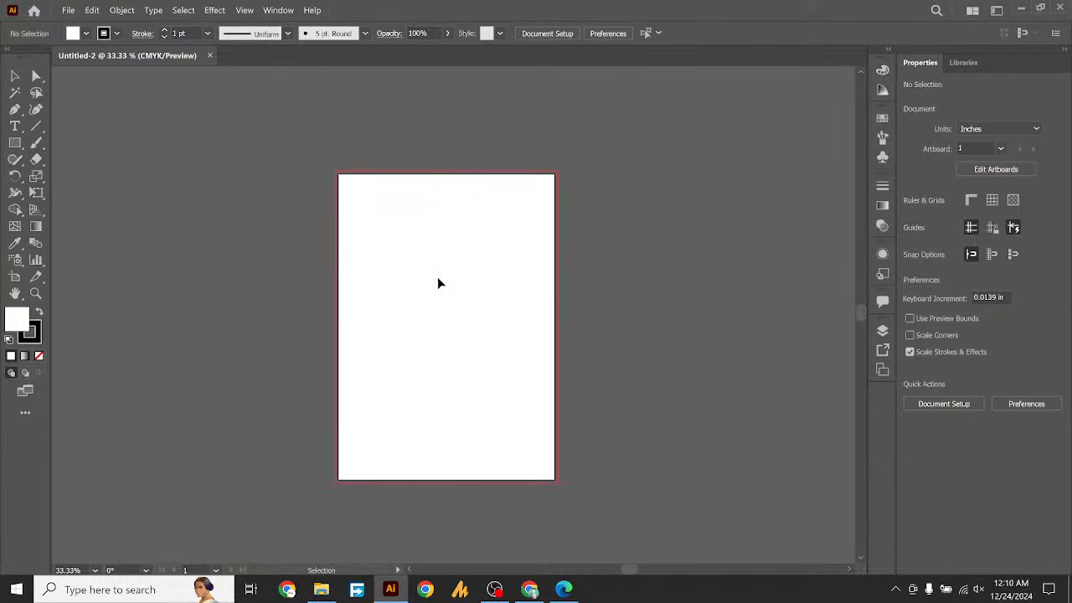
key("ctrl+plus")
left_click_drag(438, 282, 452, 271)
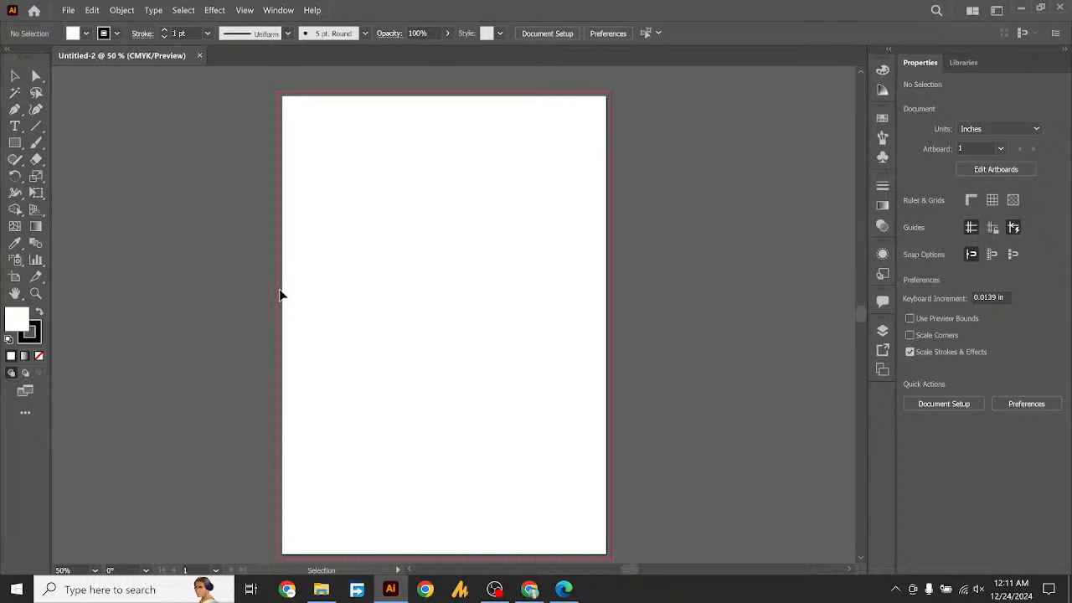
key("ctrl+plus")
key("ctrl+plus")
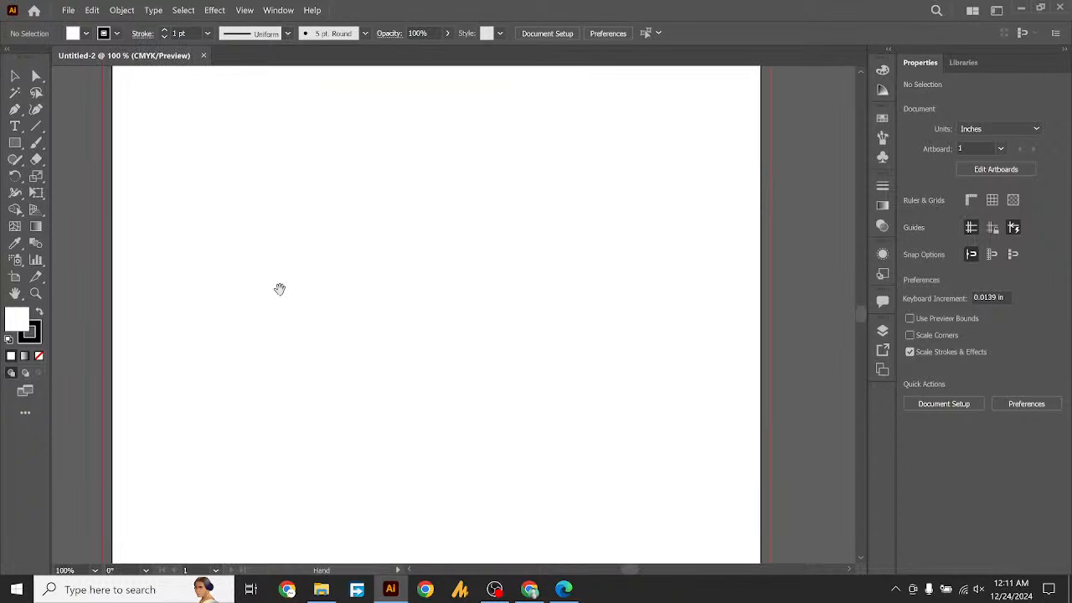
scroll(279, 289, "right", 3)
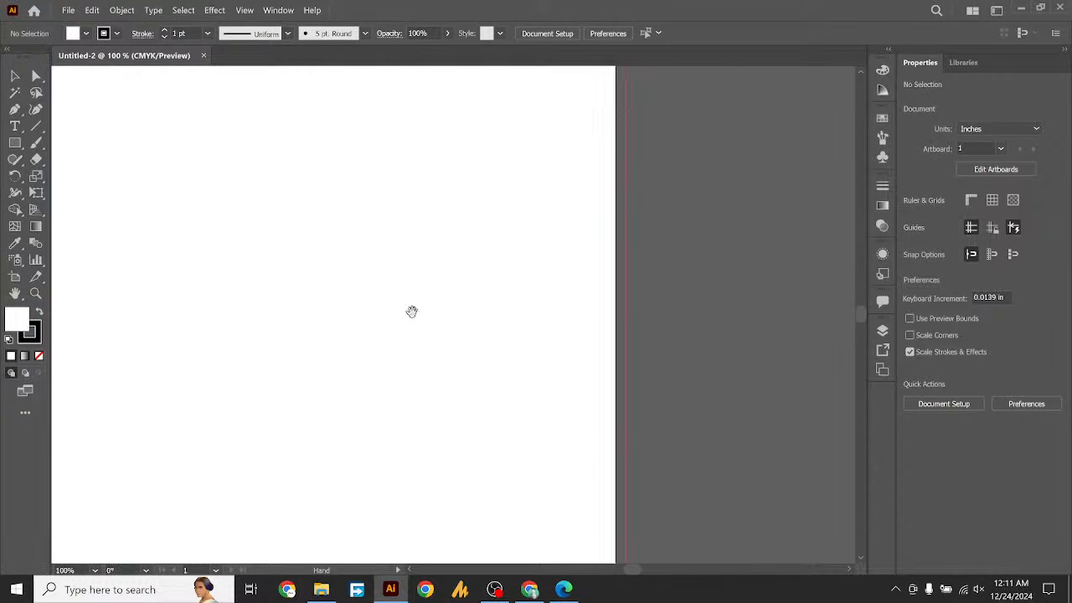
scroll(411, 314, "right", 1)
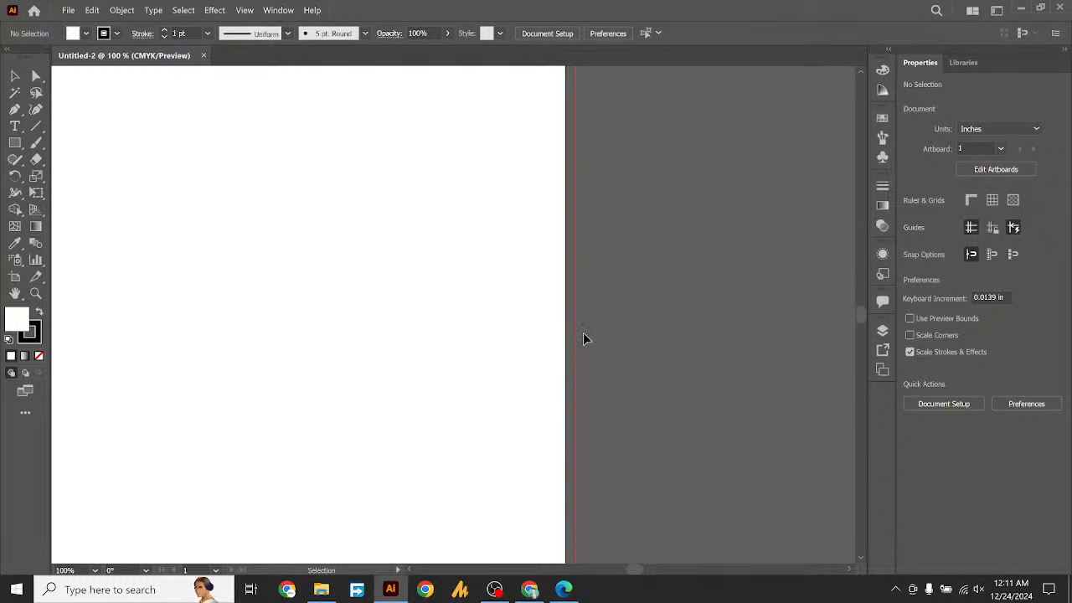
scroll(583, 334, "down", 4)
scroll(519, 330, "right", 1)
left_click_drag(489, 319, 497, 324)
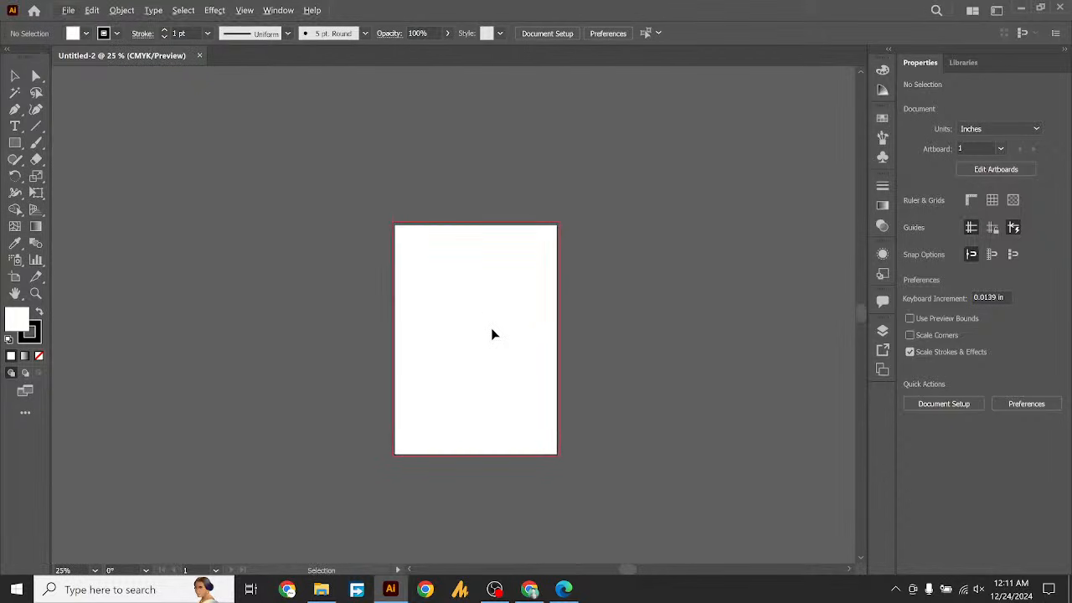
scroll(493, 335, "up", 2)
left_click_drag(512, 331, 488, 296)
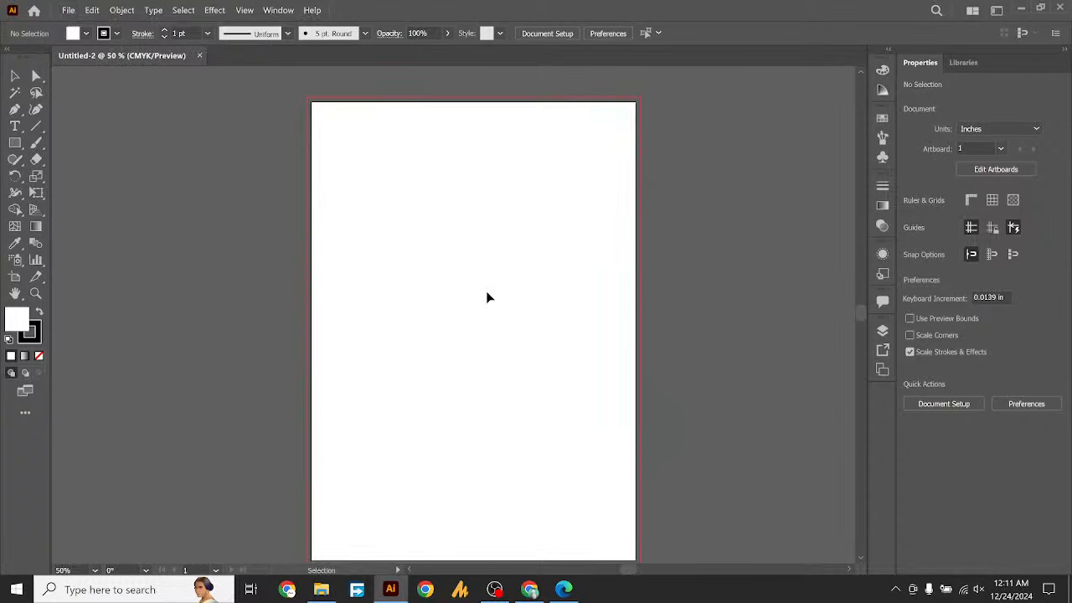
Float the Tools panel over the artboard and try its single-column layout, settling on two columns
left_click_drag(31, 64, 147, 111)
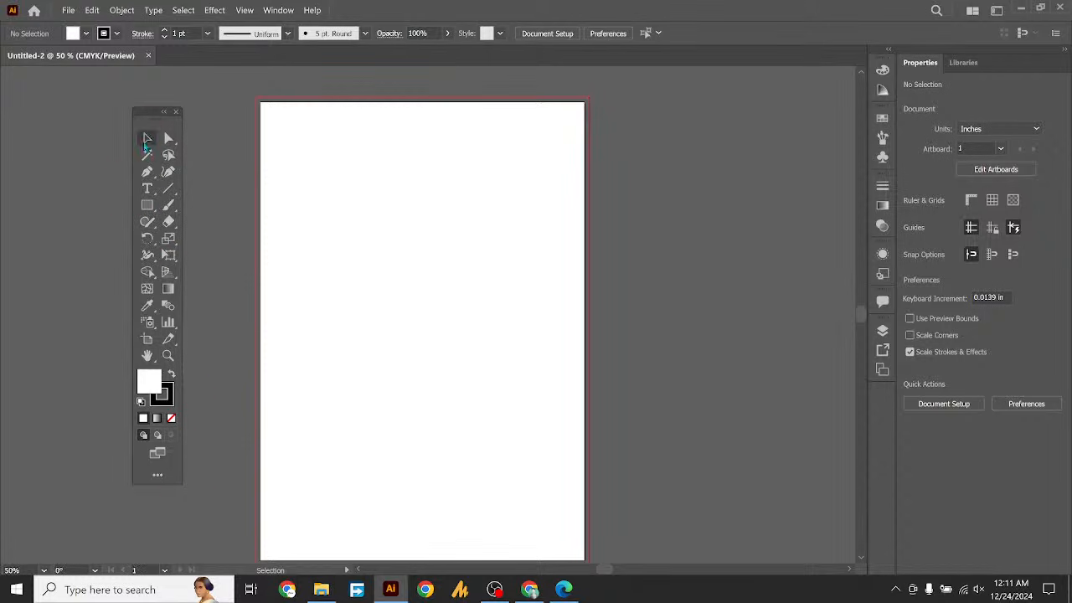
left_click_drag(137, 112, 334, 153)
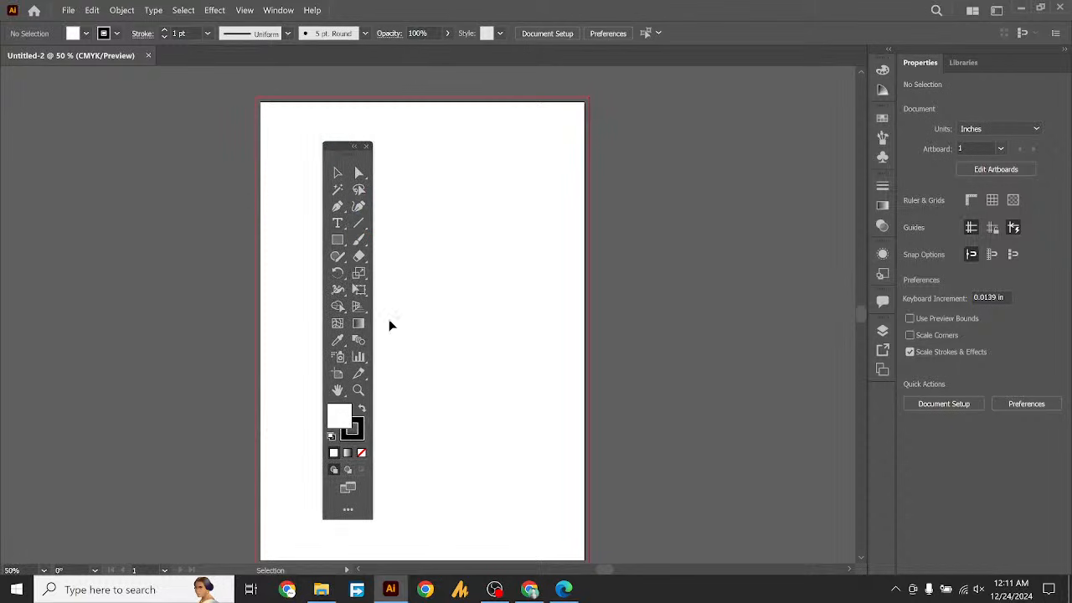
left_click(354, 149)
left_click_drag(339, 163, 337, 121)
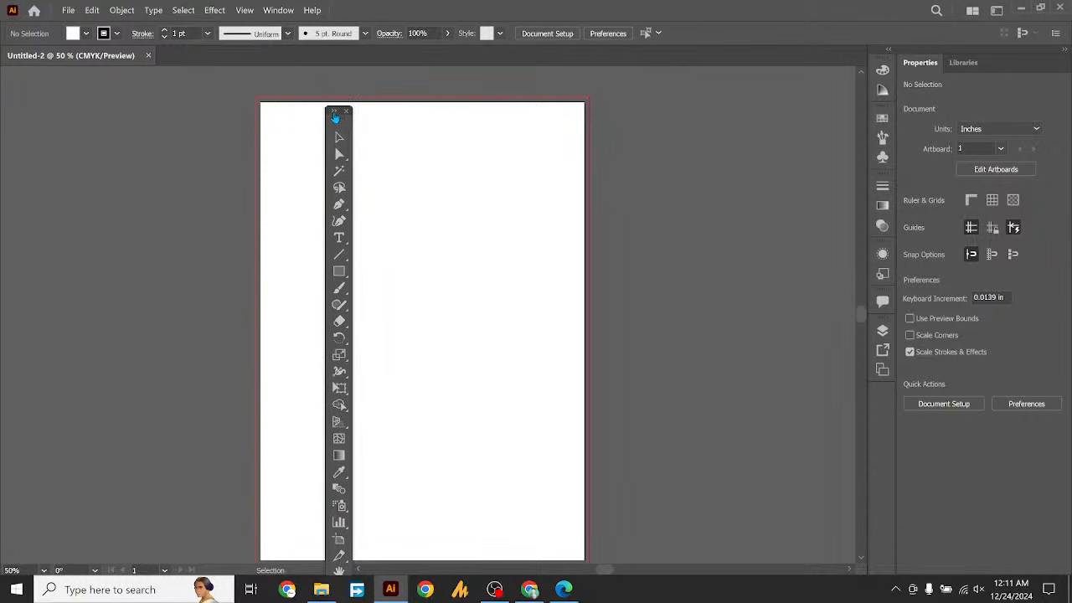
left_click(334, 114)
left_click_drag(346, 120, 366, 163)
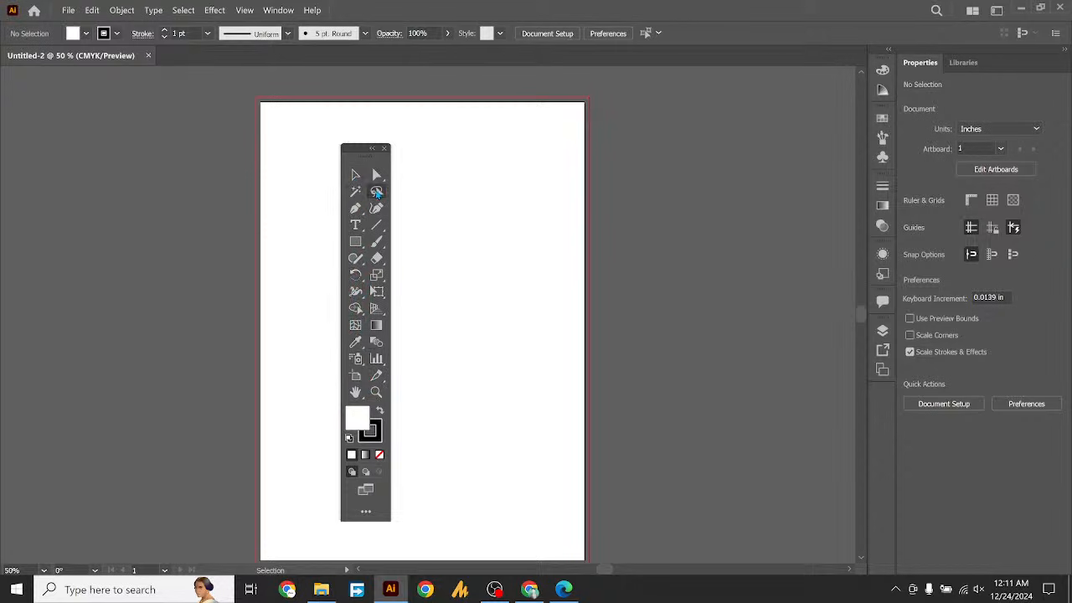
Dock the floating Tools panel in two columns at the edge of the workspace
left_click_drag(356, 156, 5, 93)
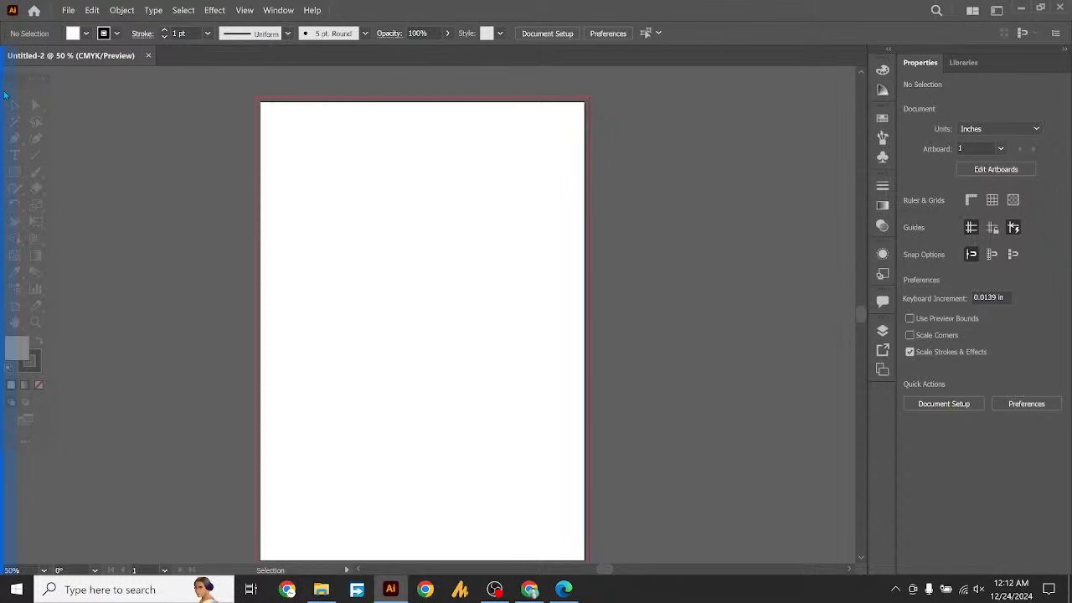
left_click_drag(5, 93, 3, 94)
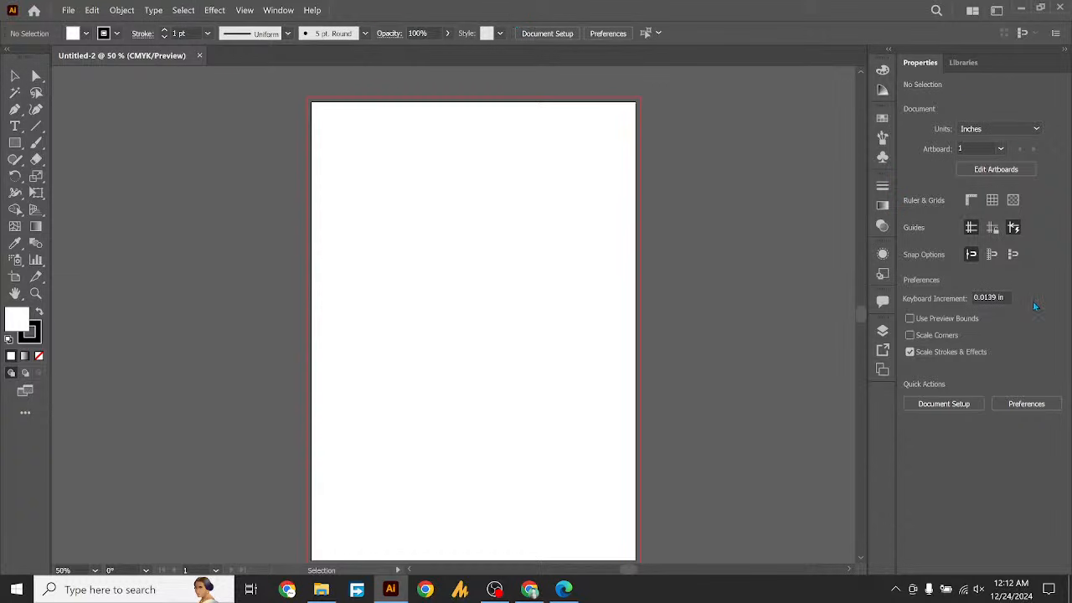
Draw a placeholder text frame about 4.27 × 2.75 in on the artboard and set its font to Poppins Medium
left_click(14, 126)
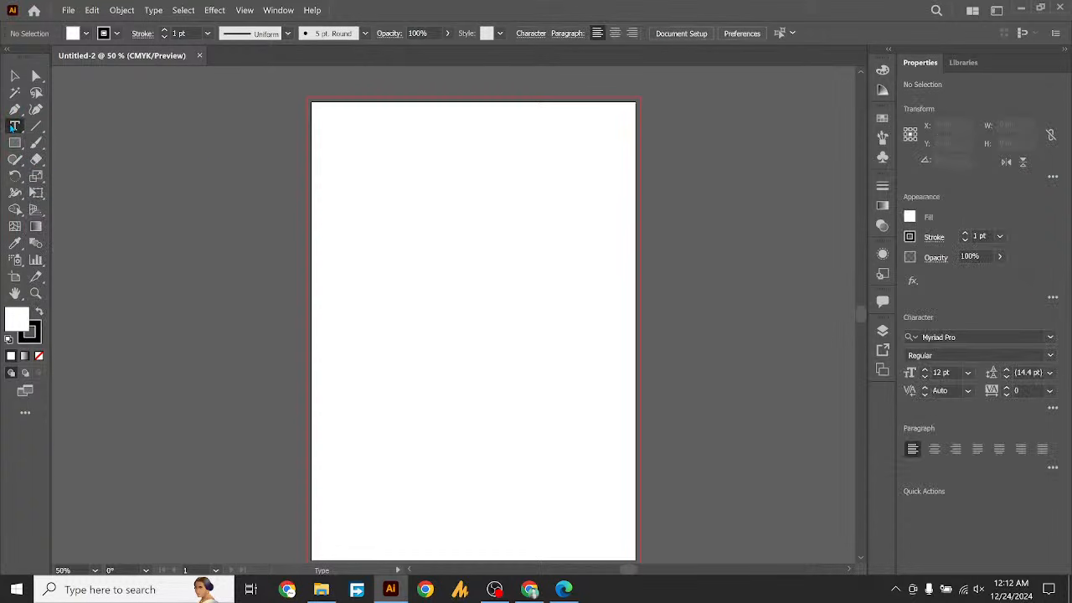
left_click_drag(341, 226, 510, 334)
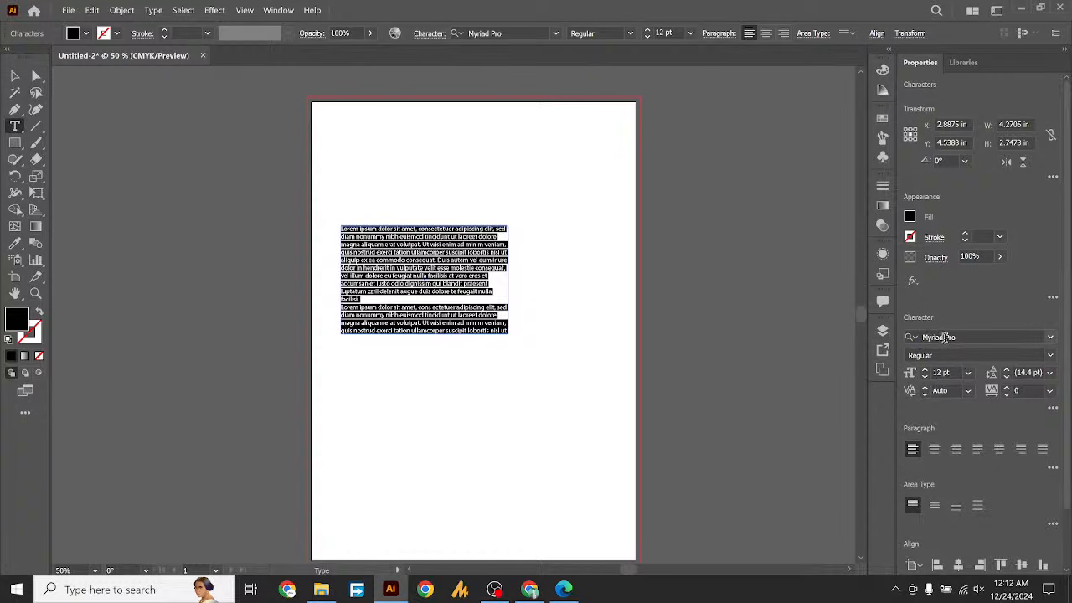
left_click(1050, 337)
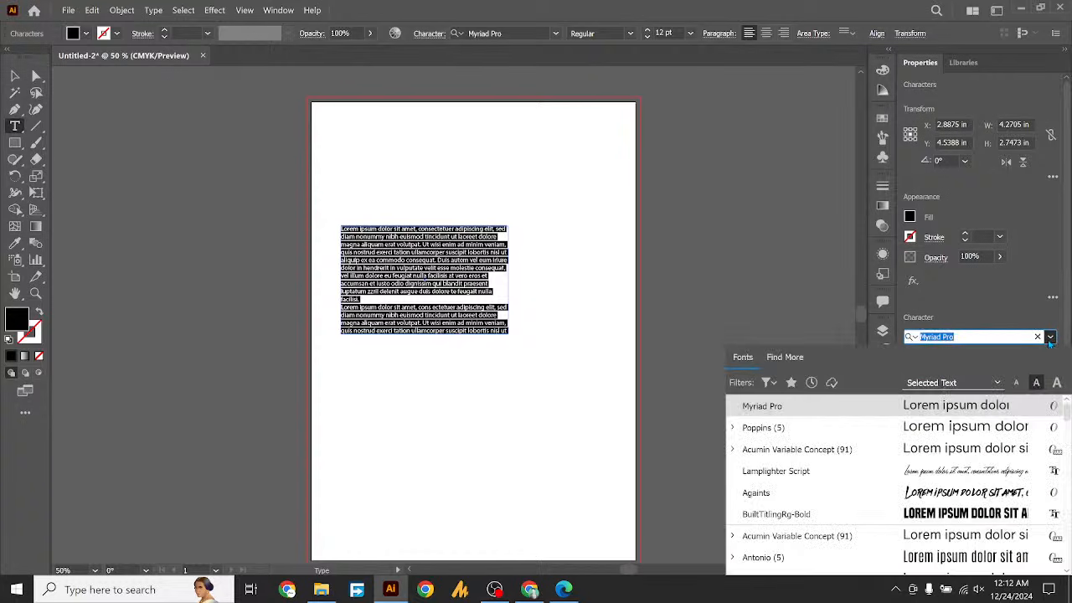
left_click(956, 423)
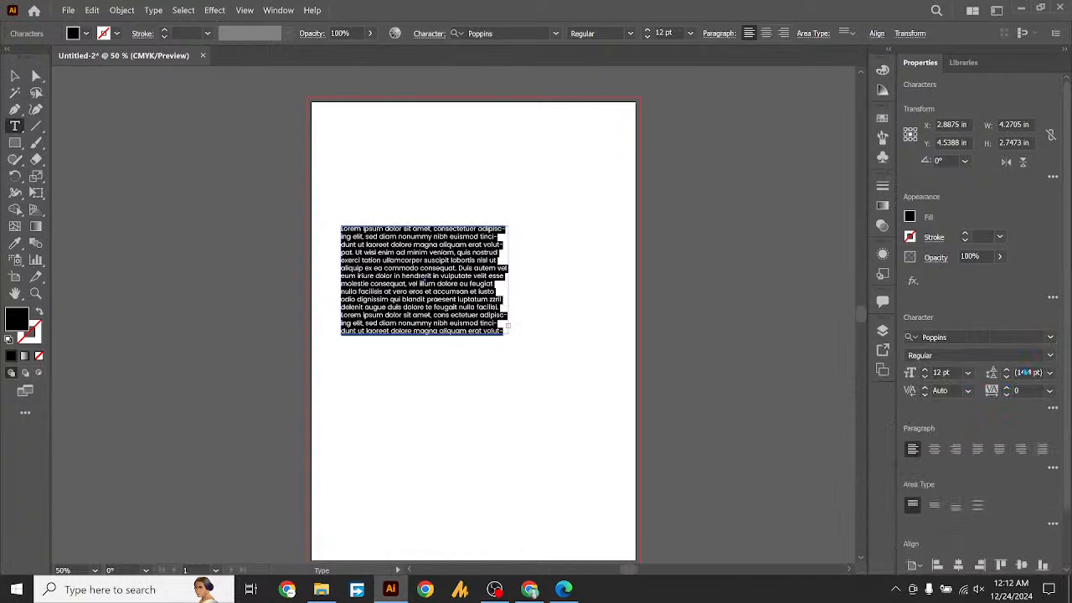
left_click(1052, 356)
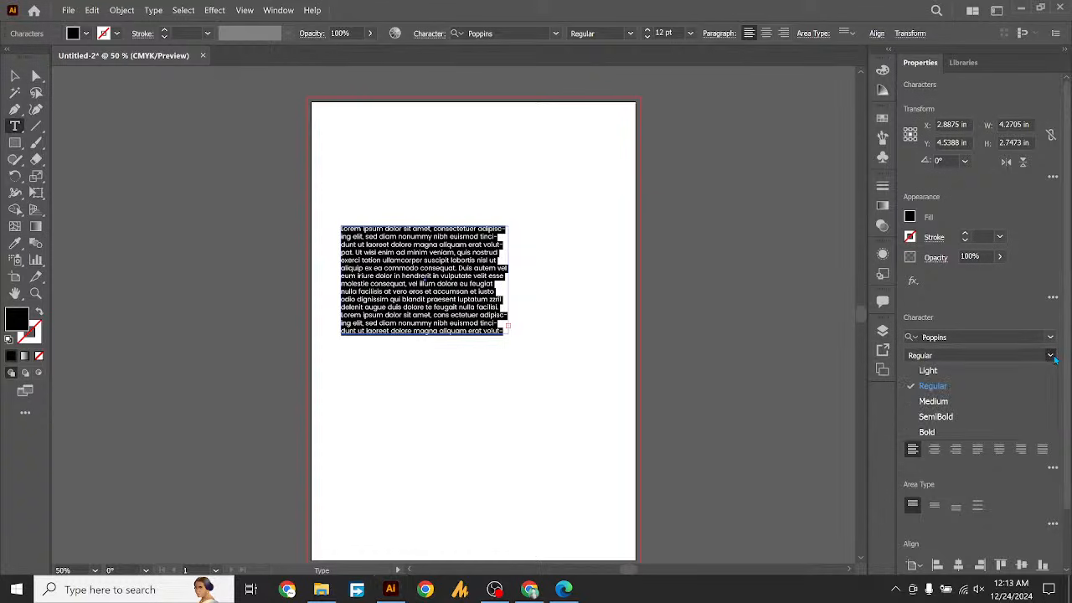
left_click(954, 402)
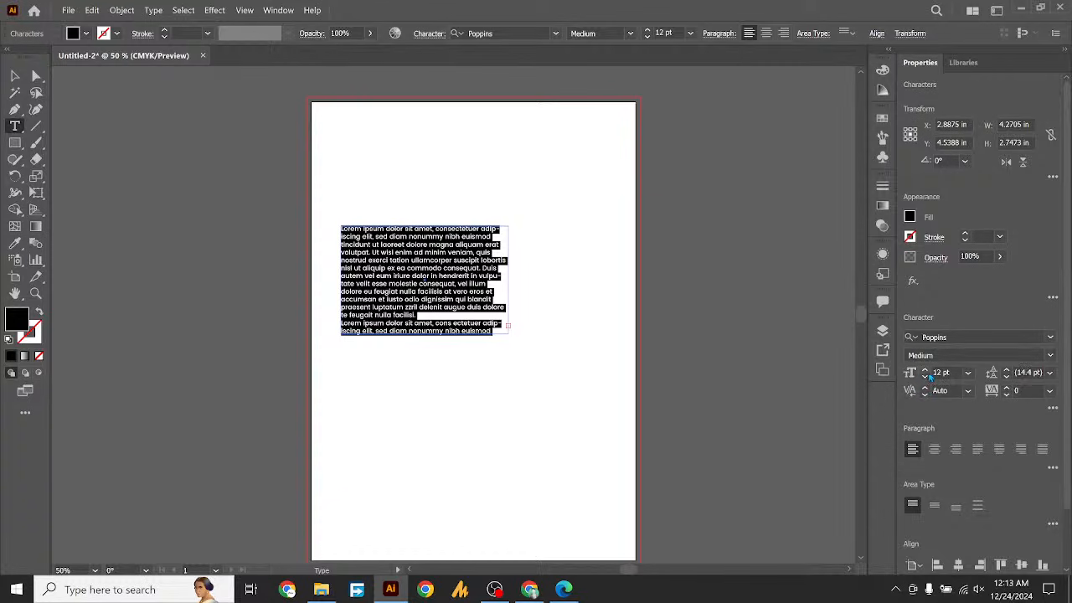
Set the placeholder text to 26 pt and enlarge its frame to about 7.25 × 6.01 in
left_click(924, 371)
left_click(924, 371)
left_click(924, 371)
left_click(924, 371)
left_click(14, 76)
left_click_drag(496, 331, 624, 458)
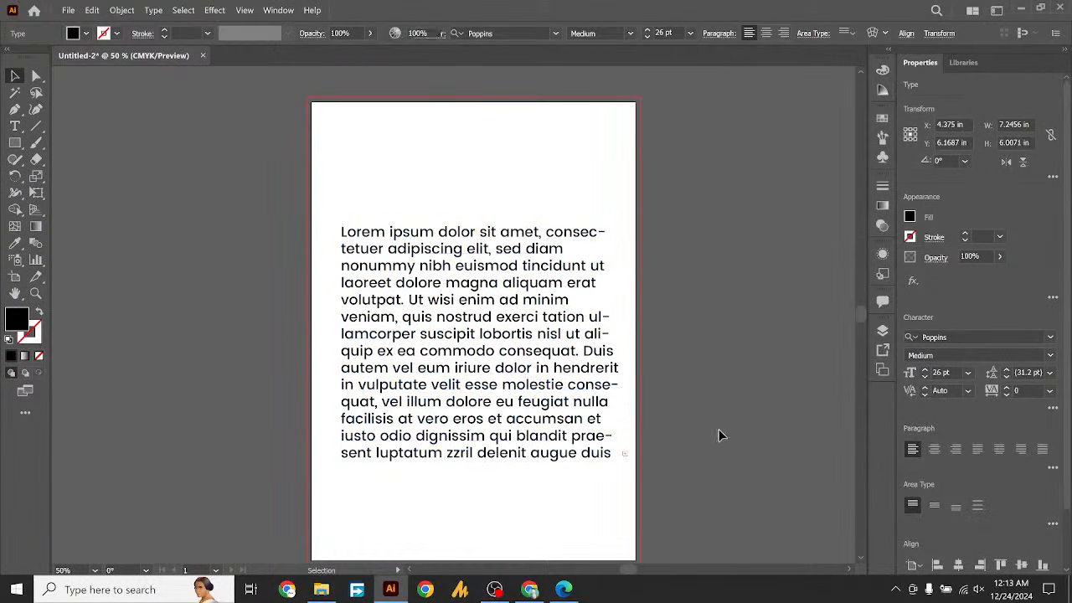
Move the text frame slightly and try centre and right paragraph alignment before returning to left alignment
left_click_drag(586, 373, 579, 386)
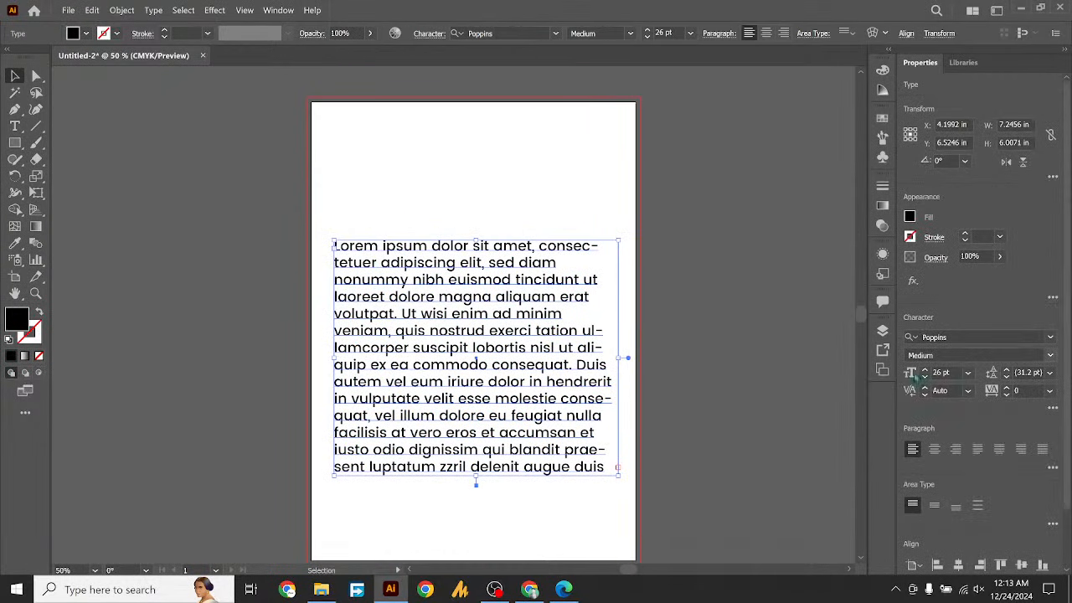
left_click(934, 450)
left_click(956, 449)
left_click(913, 450)
Move the text frame around the artboard, leaving it at about X 4.03 in, Y 5.31 in
left_click_drag(543, 348, 449, 276)
left_click_drag(335, 270, 422, 351)
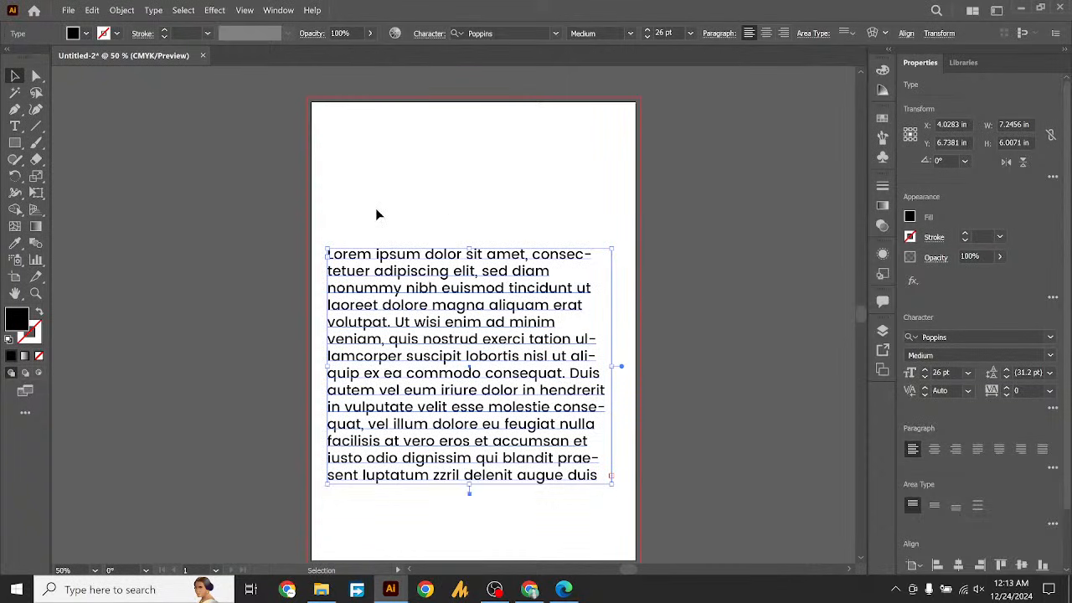
left_click_drag(421, 315, 421, 259)
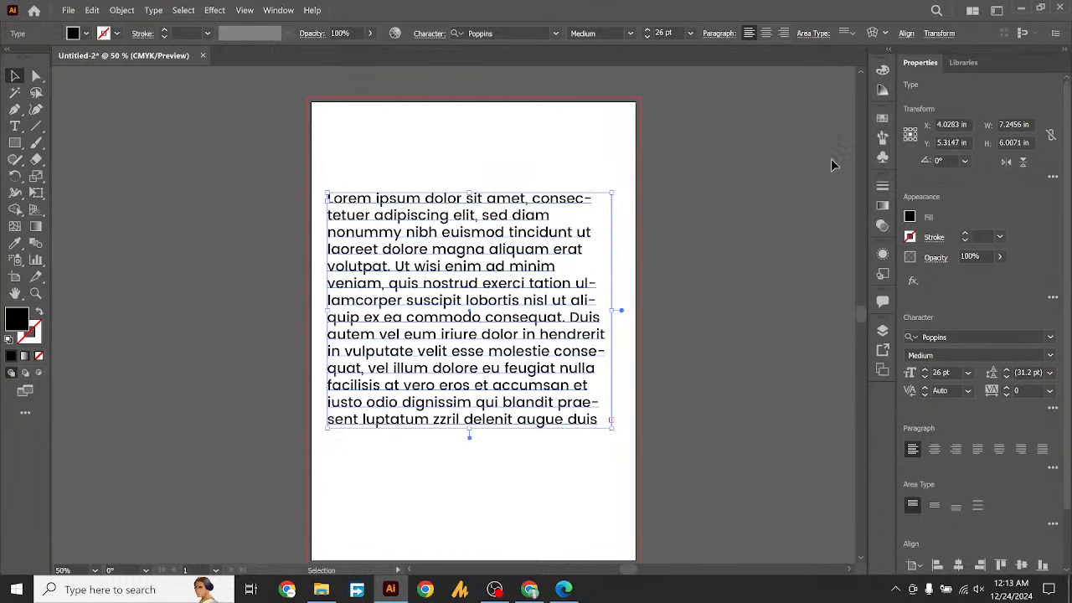
Create a second document from the A4 print preset, 210 × 297 mm with no bleed
left_click(69, 12)
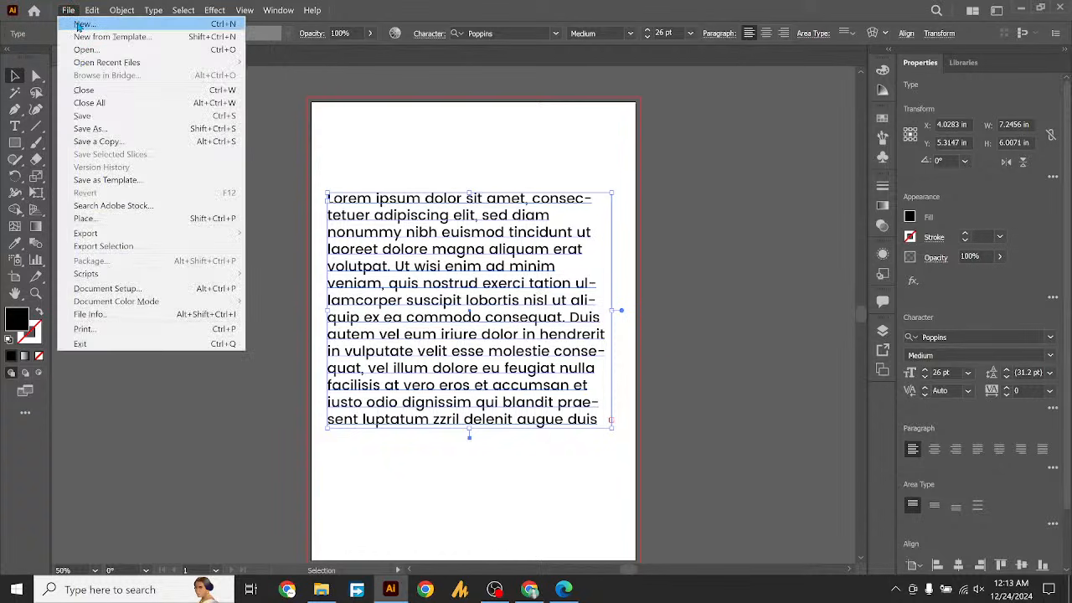
left_click(79, 25)
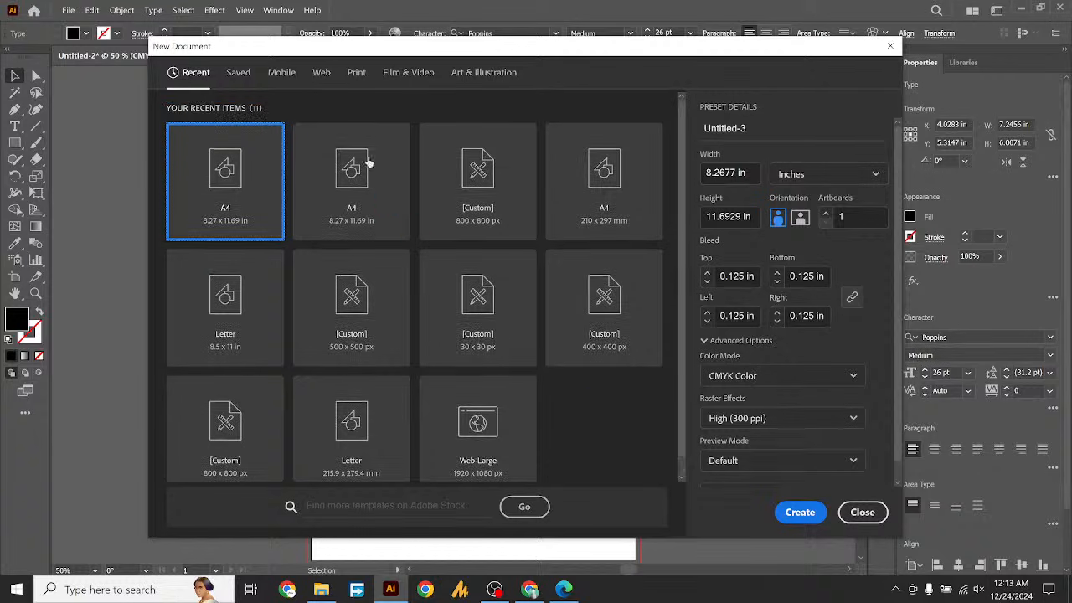
left_click(355, 73)
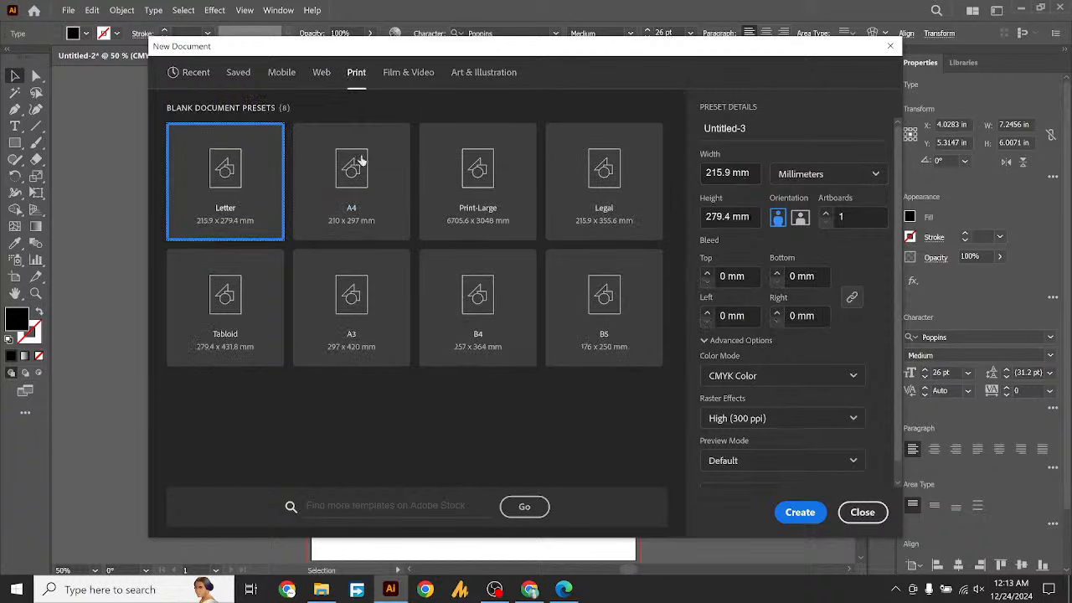
left_click(361, 188)
left_click(795, 514)
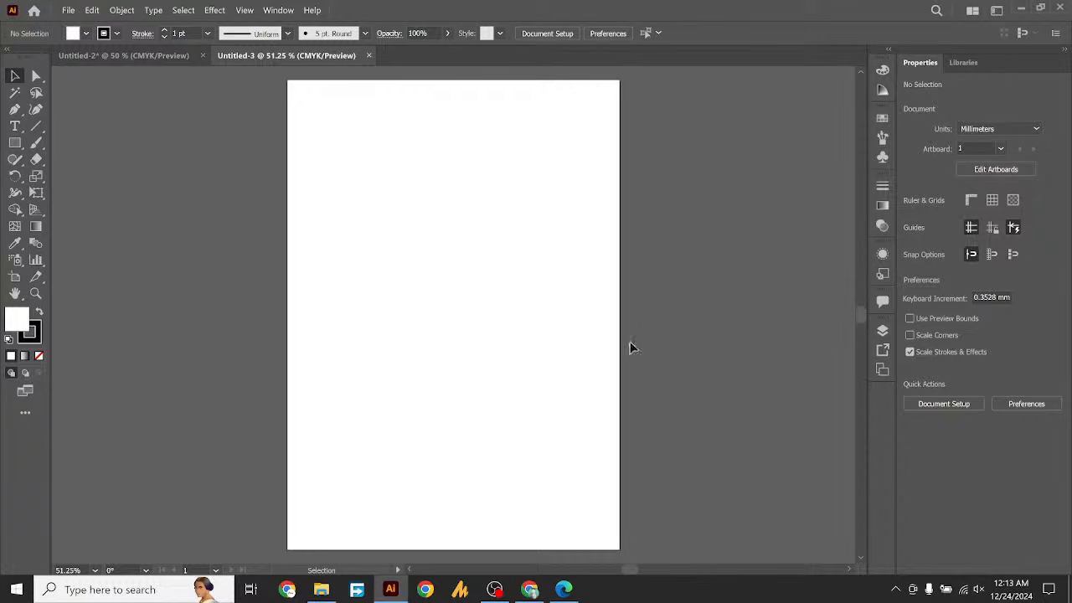
Compare the artboard edges of the bleed document and the document without bleed, finishing on the bleed document
left_click(138, 55)
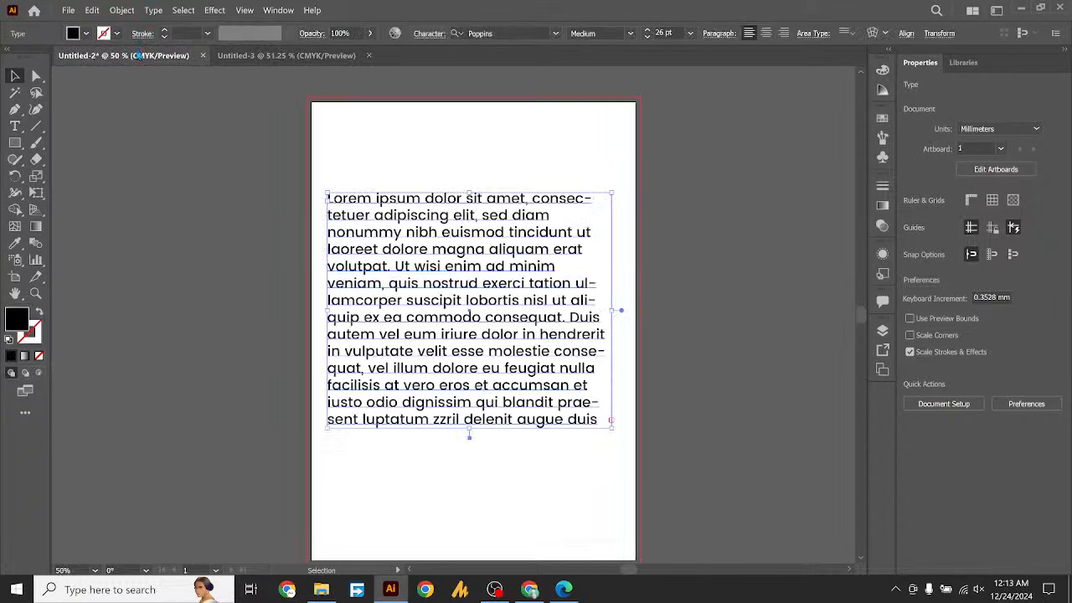
left_click(334, 112)
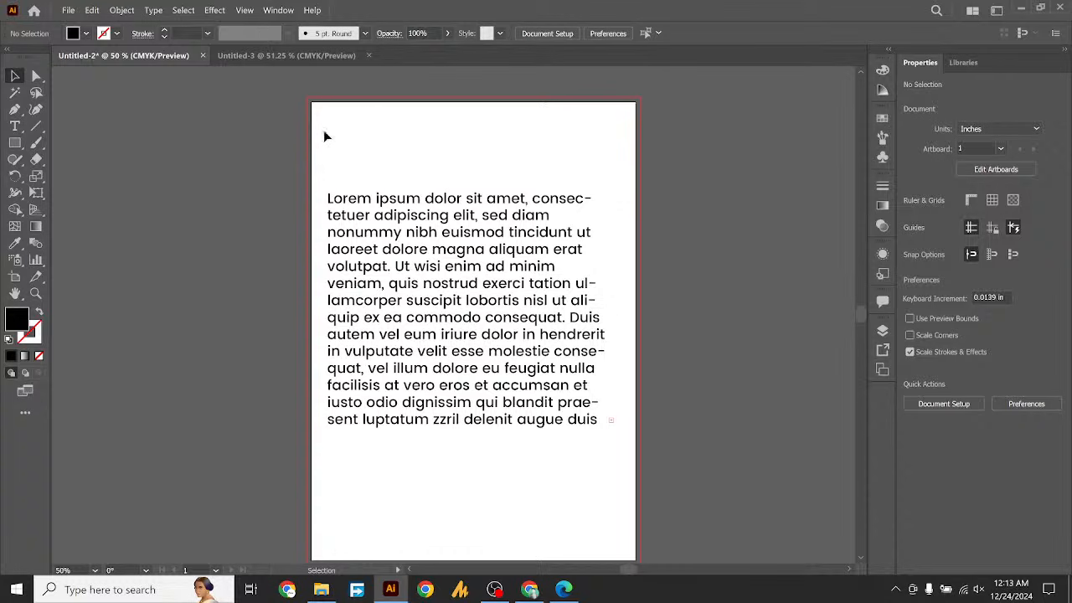
left_click(284, 55)
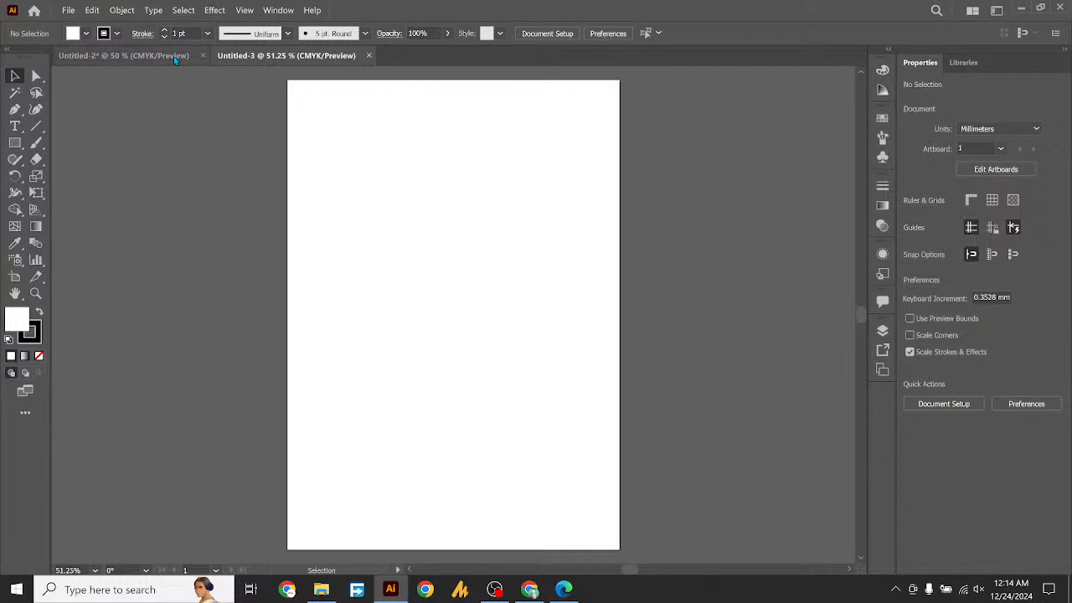
left_click(123, 55)
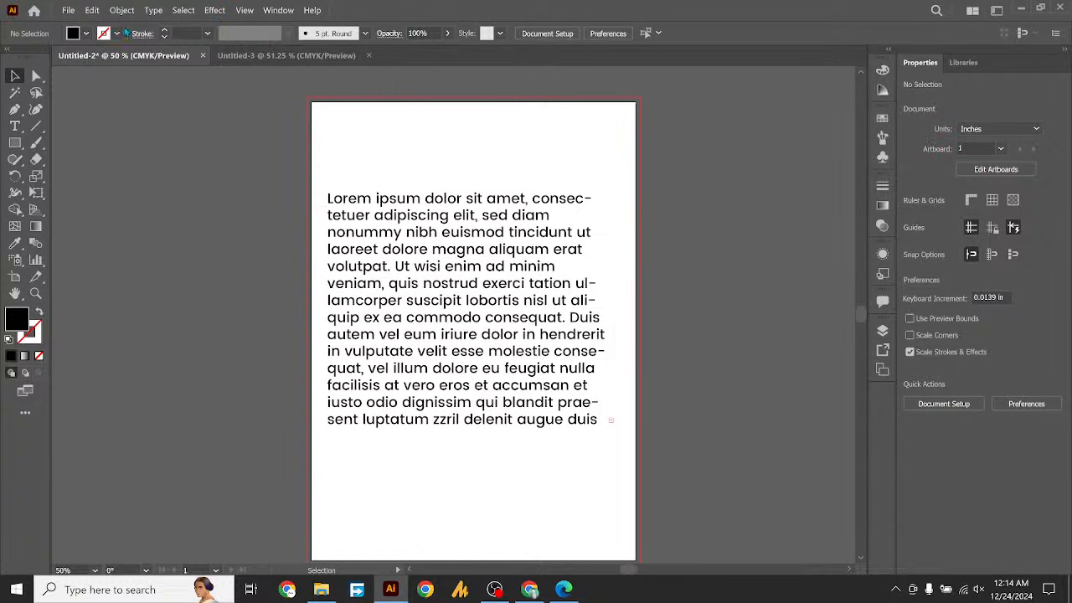
left_click(93, 11)
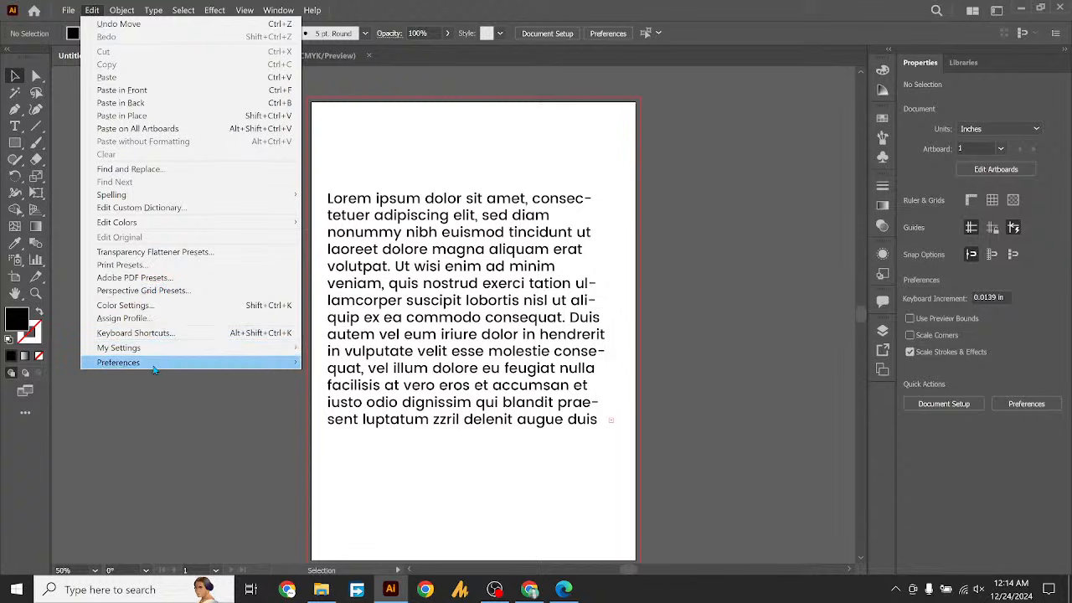
mouse_move(154, 368)
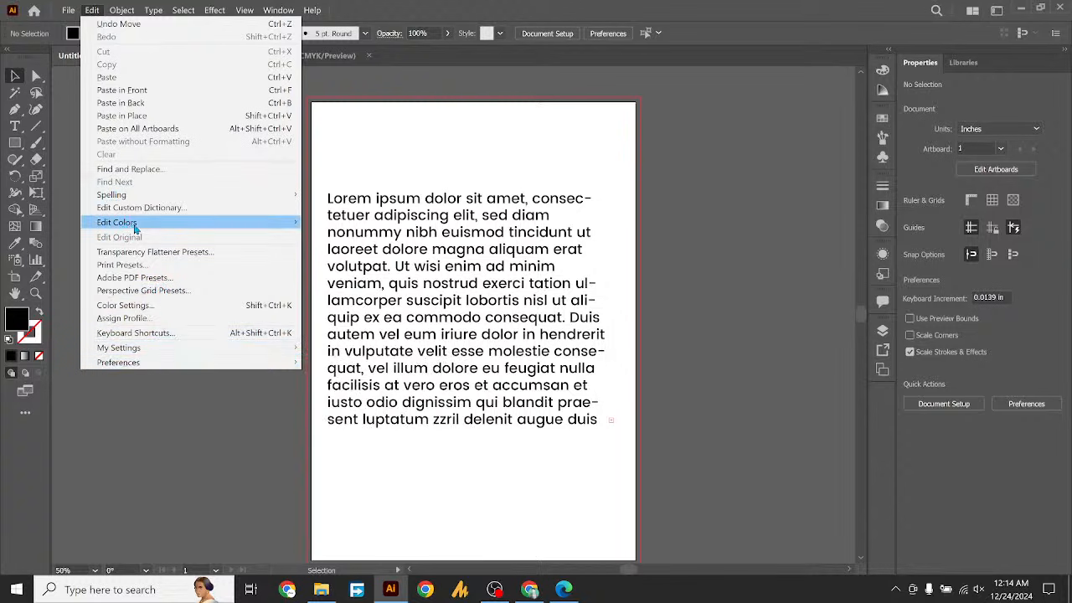
left_click(121, 10)
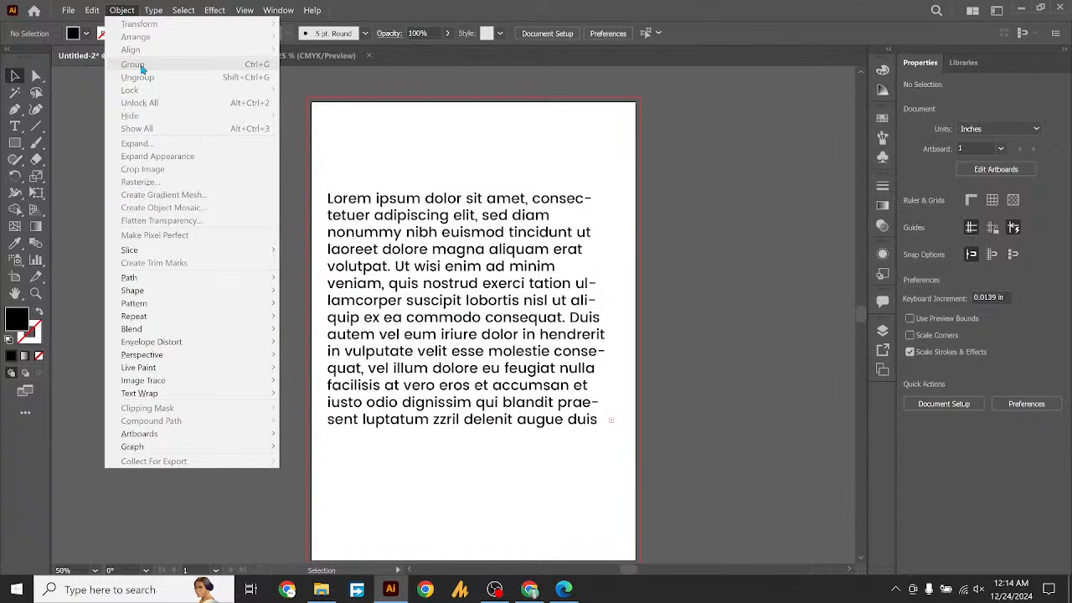
left_click(459, 272)
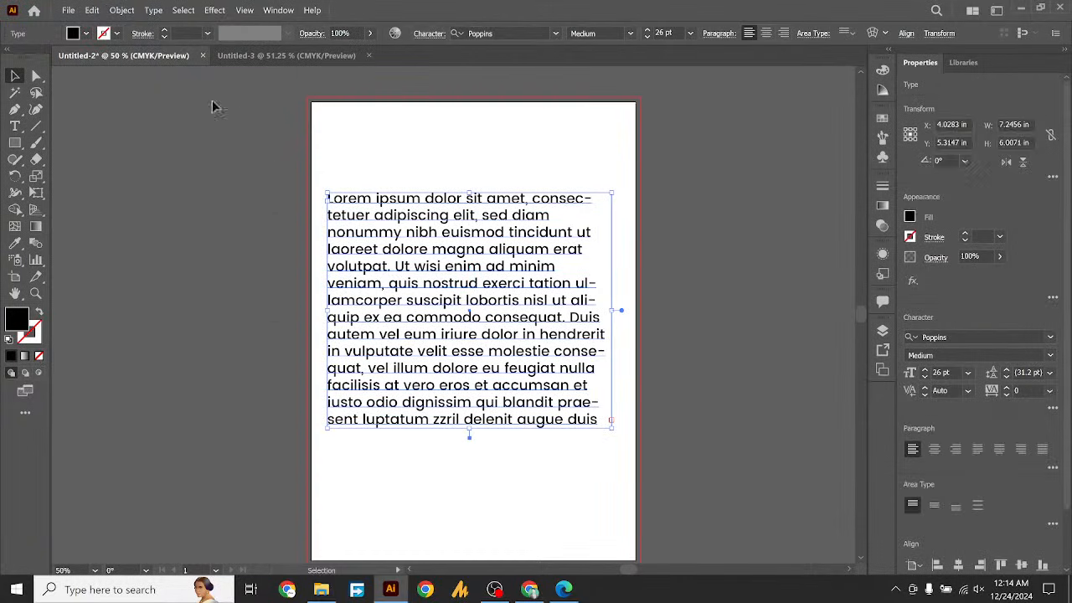
left_click(121, 10)
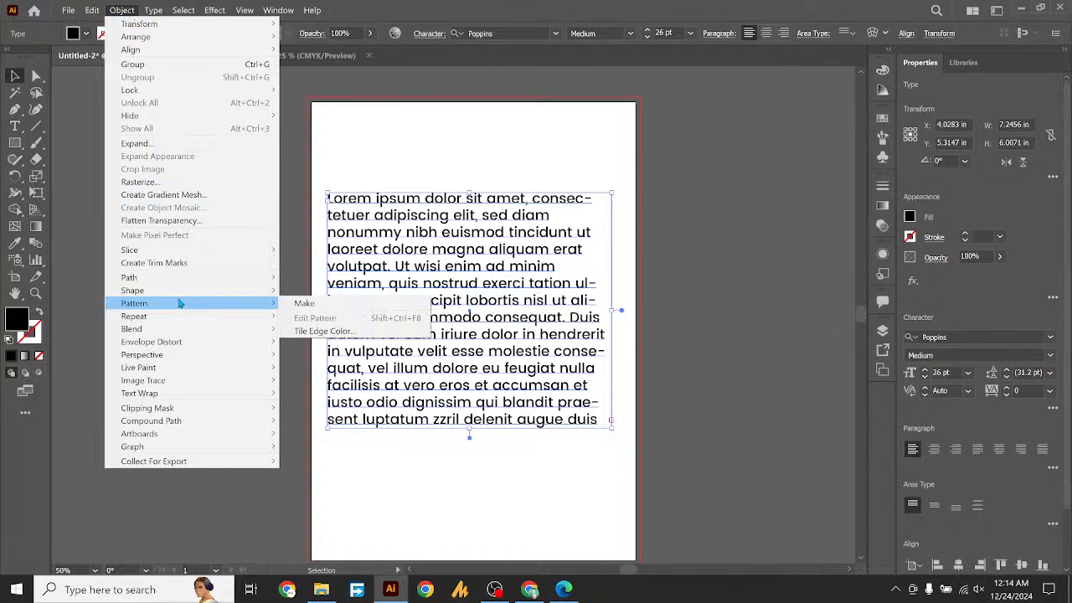
left_click(300, 101)
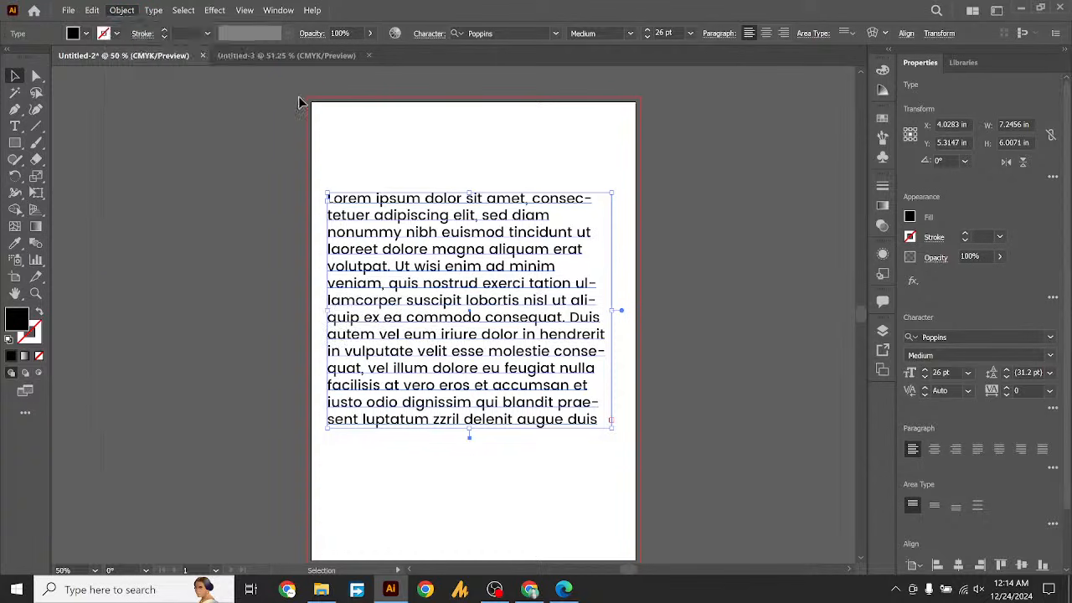
left_click(155, 11)
left_click(159, 14)
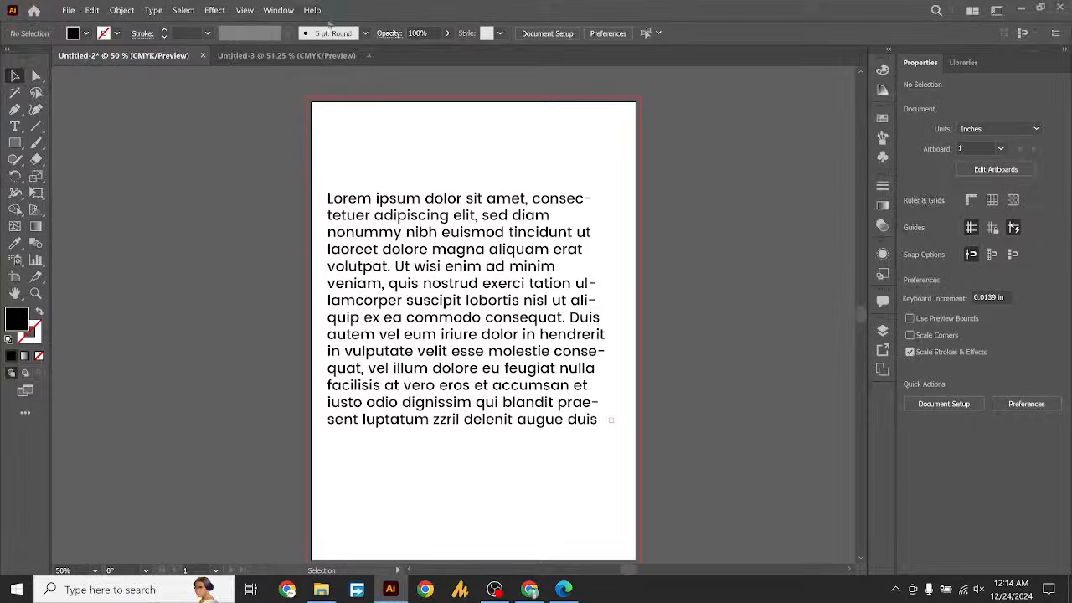
Move the text frame to about X 3.85 in, Y 5.60 in and undock the Tools panel so it floats
left_click_drag(371, 244, 364, 254)
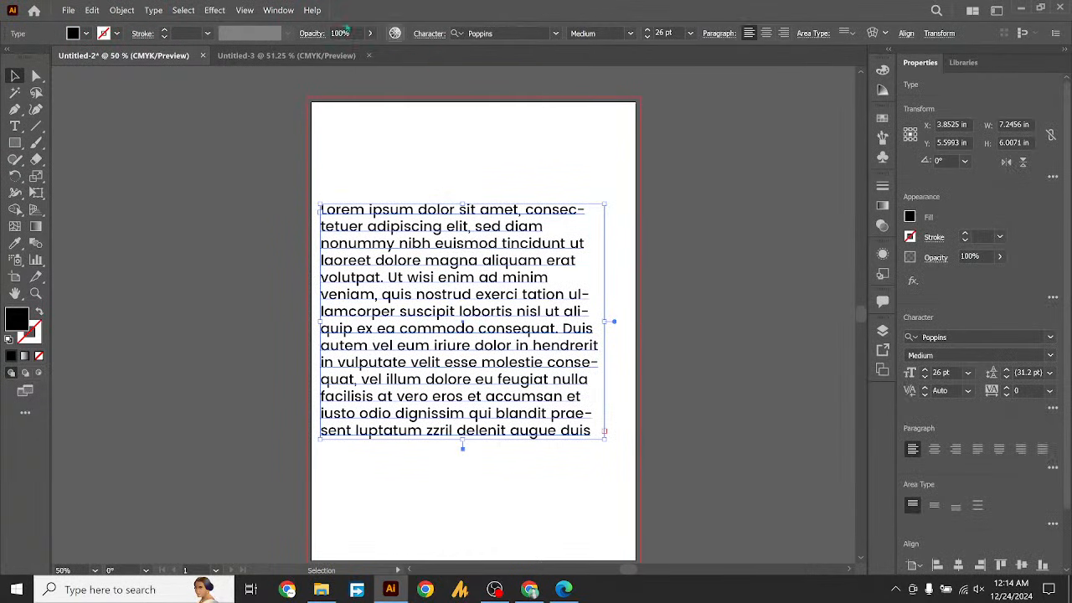
mouse_move(16, 71)
left_mouse_down()
mouse_move(50, 104)
mouse_move(168, 102)
mouse_move(30, 81)
mouse_move(16, 68)
left_mouse_up()
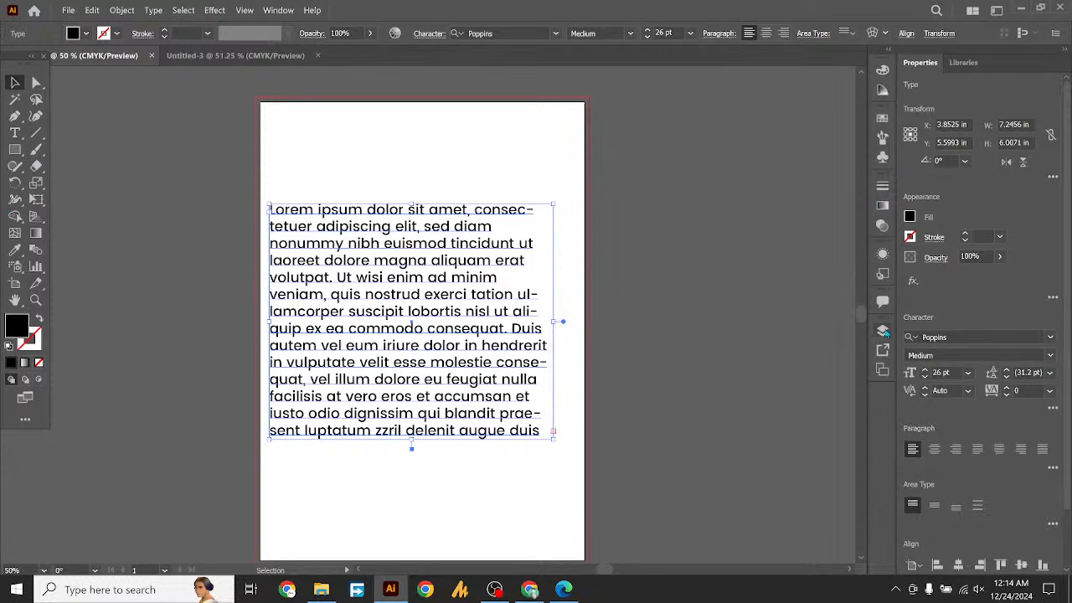
Examine the Color panel and the contents of Layer 1 in the Layers panel, collapsing each one again
left_click(882, 71)
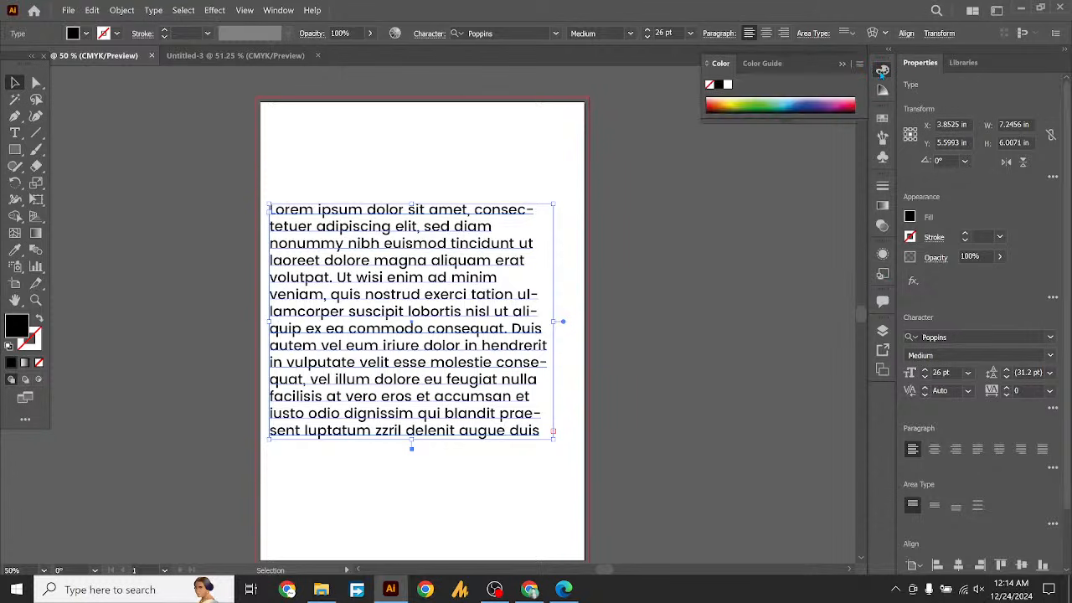
left_click(883, 72)
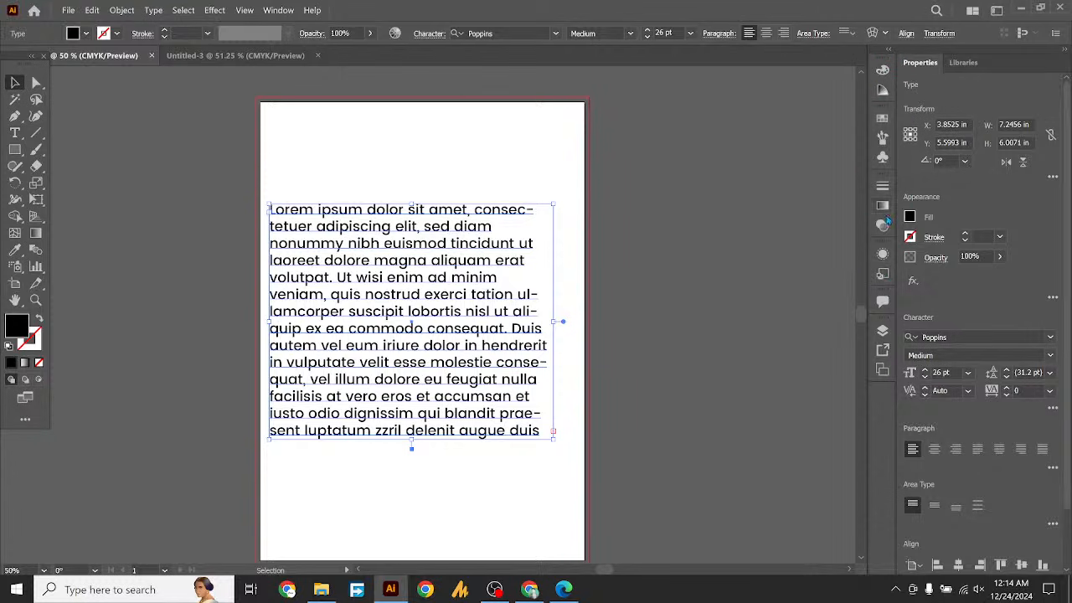
left_click(883, 331)
left_click(743, 343)
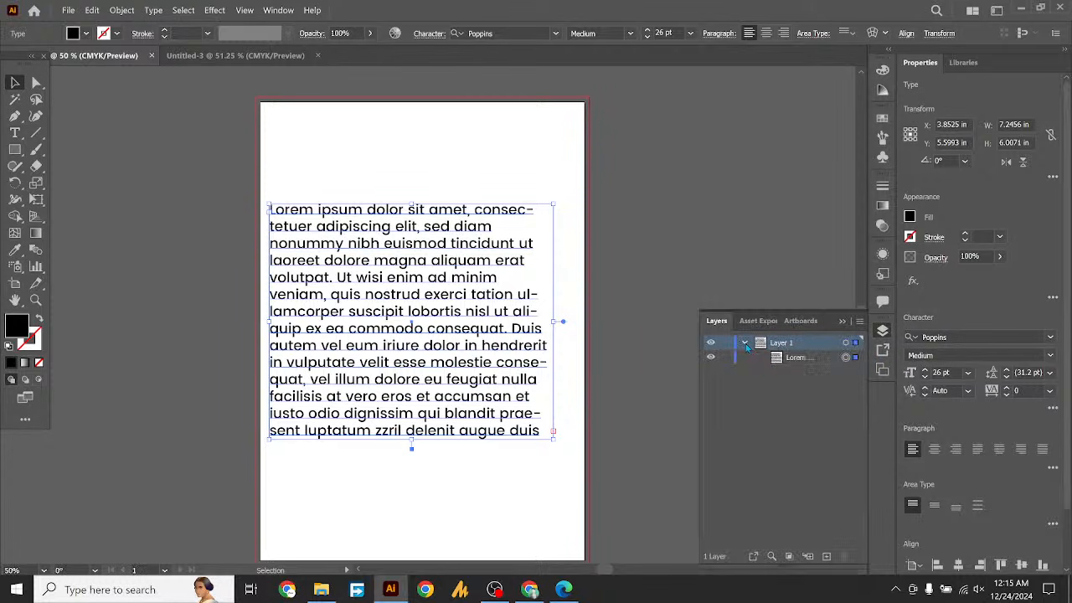
left_click(850, 322)
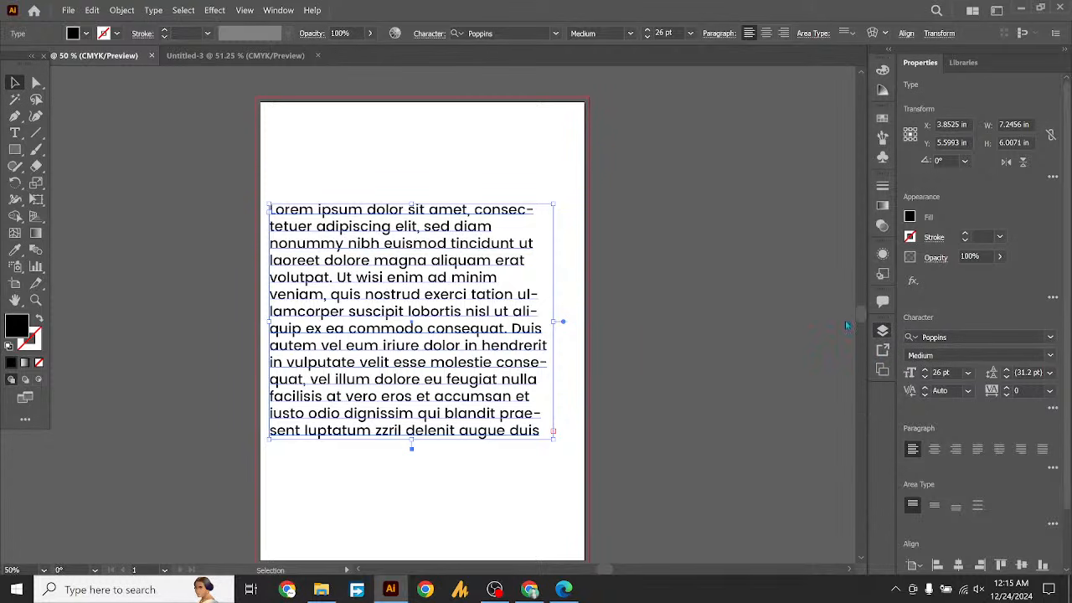
Reposition the text frame on the artboard at about X 4.41 in, Y 5.35 in
left_click_drag(478, 311, 452, 226)
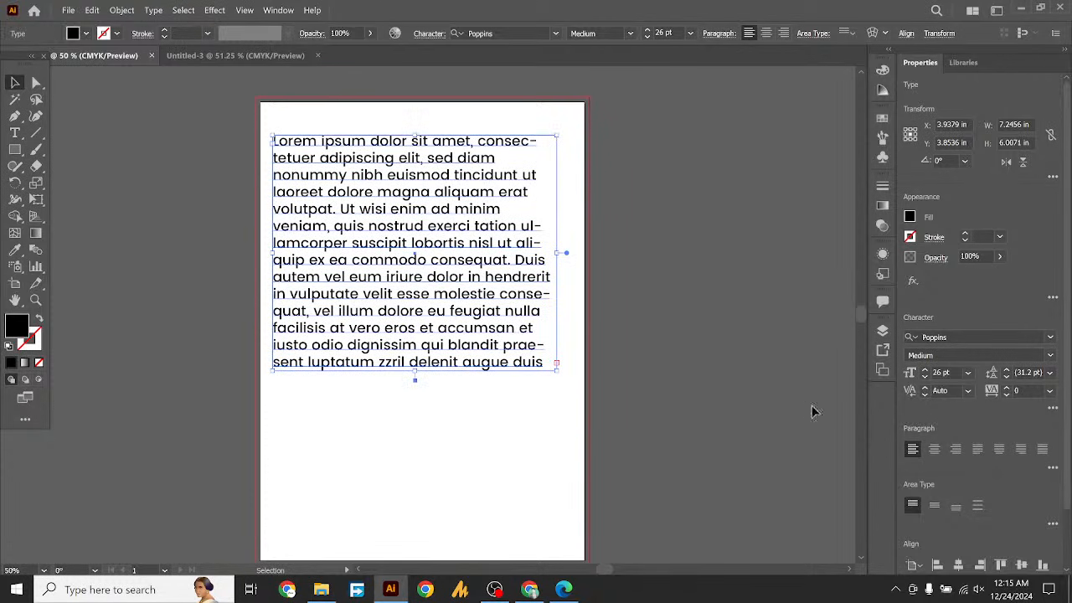
left_click_drag(426, 264, 443, 321)
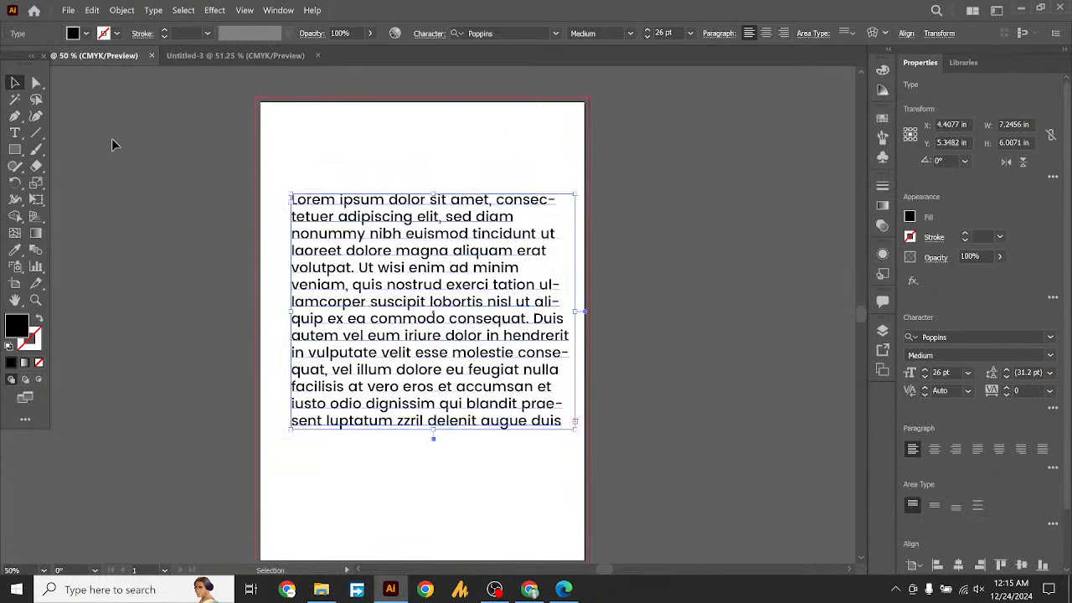
Move the text frame up the artboard to about X 3.89 in, Y 3.47 in
left_click_drag(376, 239, 379, 185)
left_click_drag(386, 241, 406, 266)
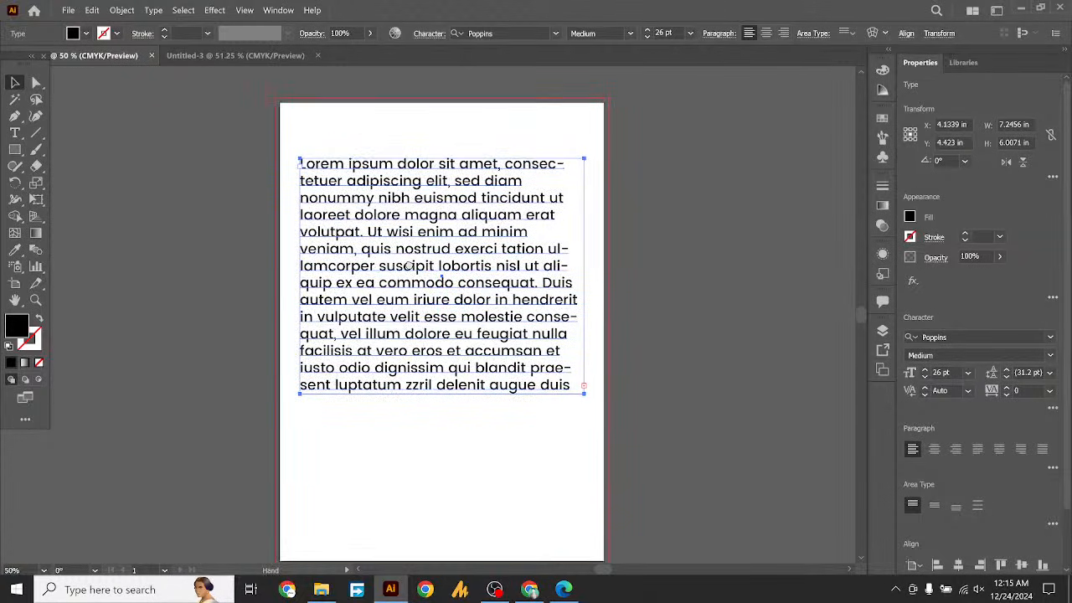
left_click(36, 82)
left_click(14, 82)
mouse_move(358, 282)
left_mouse_down()
mouse_move(359, 246)
mouse_move(339, 235)
mouse_move(356, 244)
mouse_move(353, 266)
mouse_move(368, 289)
mouse_move(358, 276)
left_mouse_up()
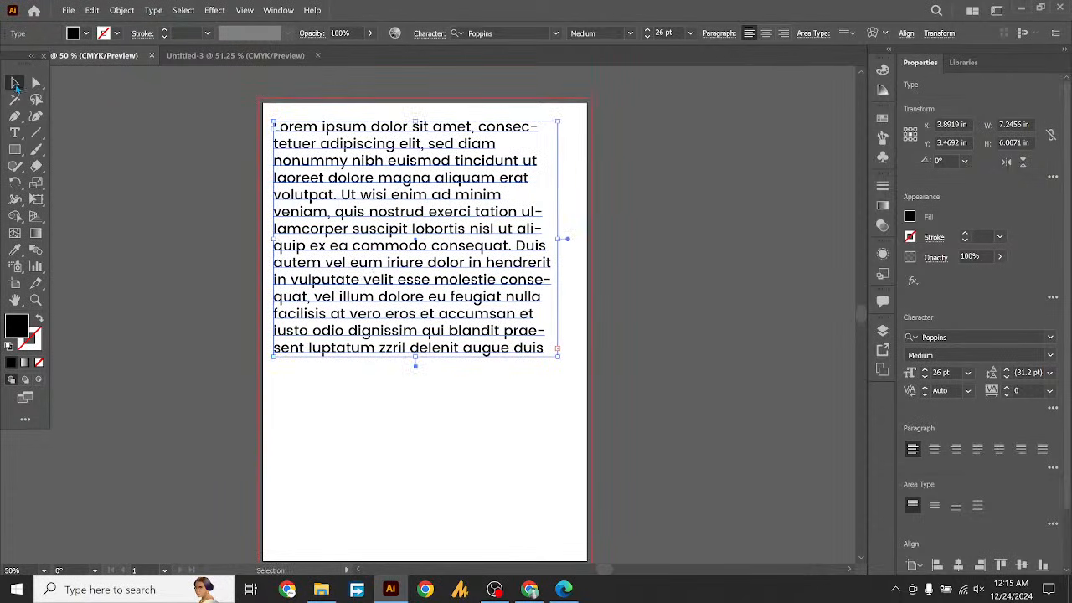
Undock the Tools panel so it floats beside the artboard and delete the placeholder text frame
left_click_drag(15, 64, 113, 132)
left_click_drag(331, 213, 385, 265)
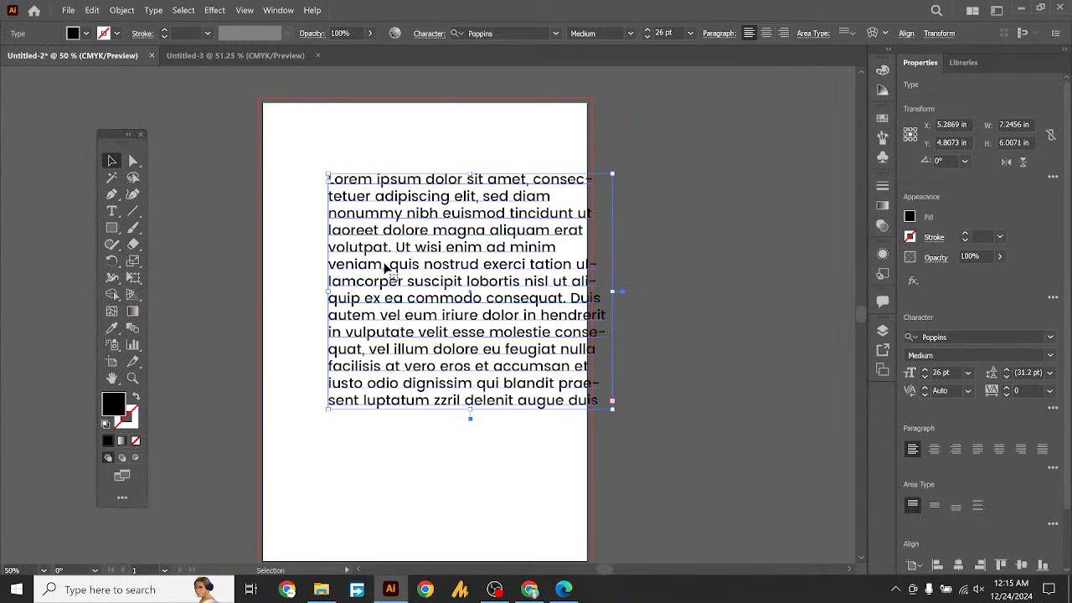
key("Delete")
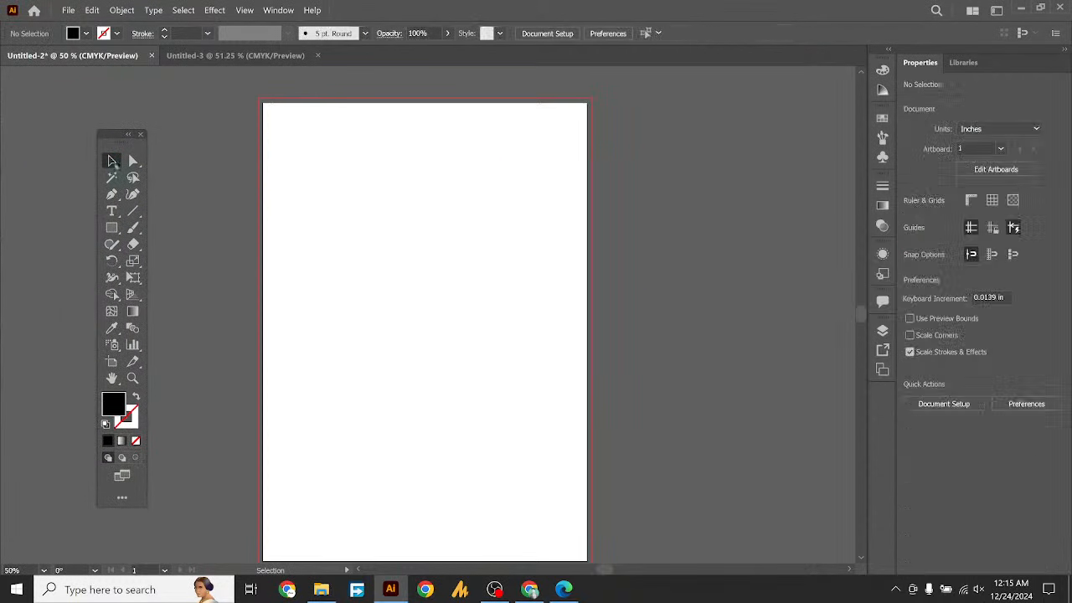
left_click_drag(111, 141, 90, 129)
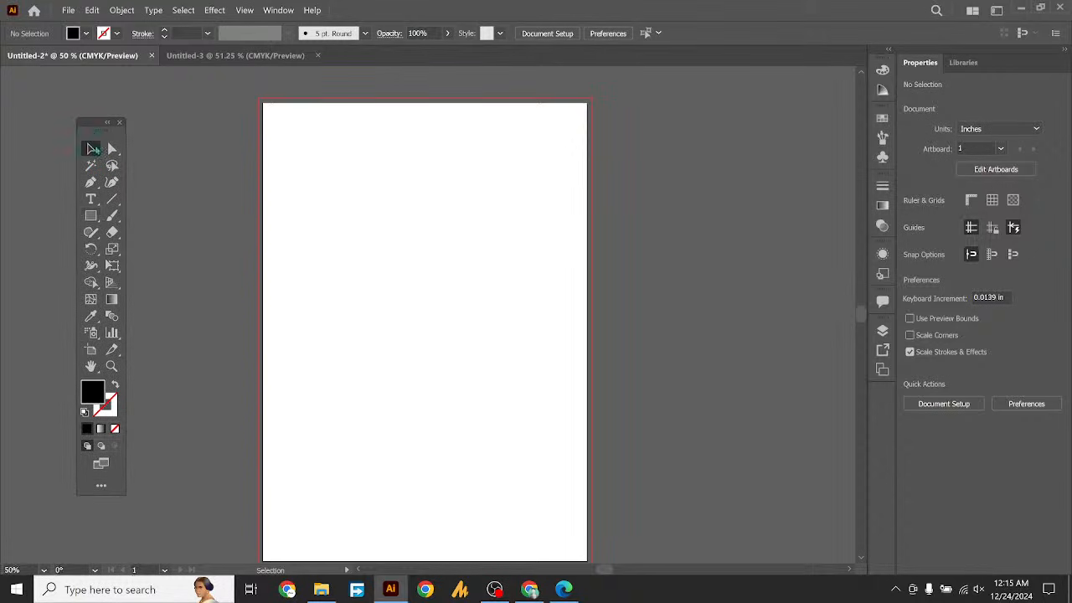
Draw a black rectangle about 4.75 by 3.43 in and move it to about X 2.72 in, Y 2.22 in
left_click(93, 217)
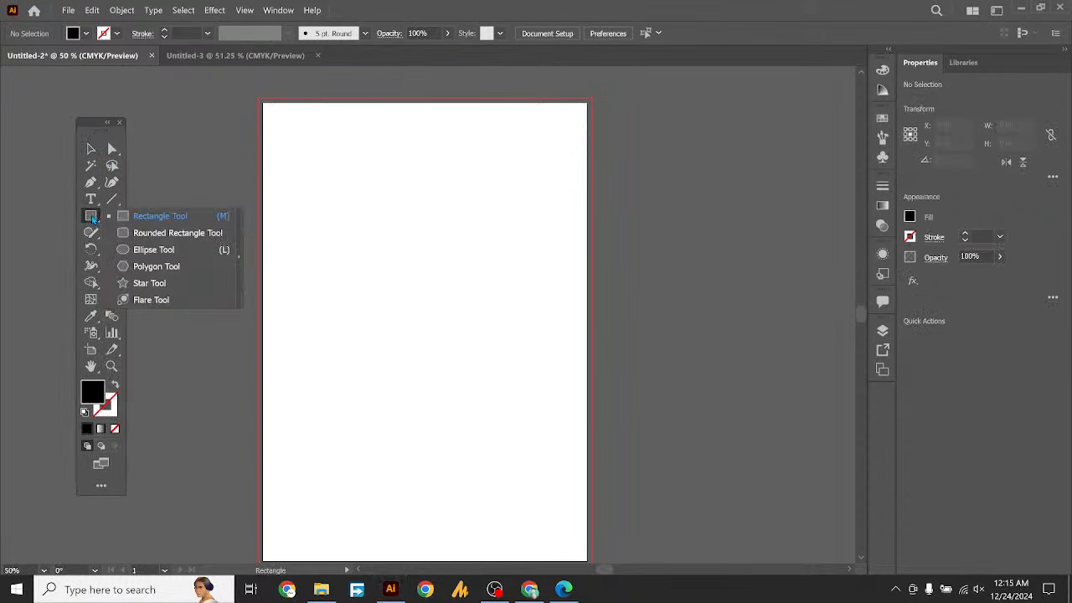
left_click(157, 221)
mouse_move(323, 253)
left_mouse_down()
mouse_move(436, 319)
mouse_move(467, 360)
mouse_move(483, 355)
left_mouse_up()
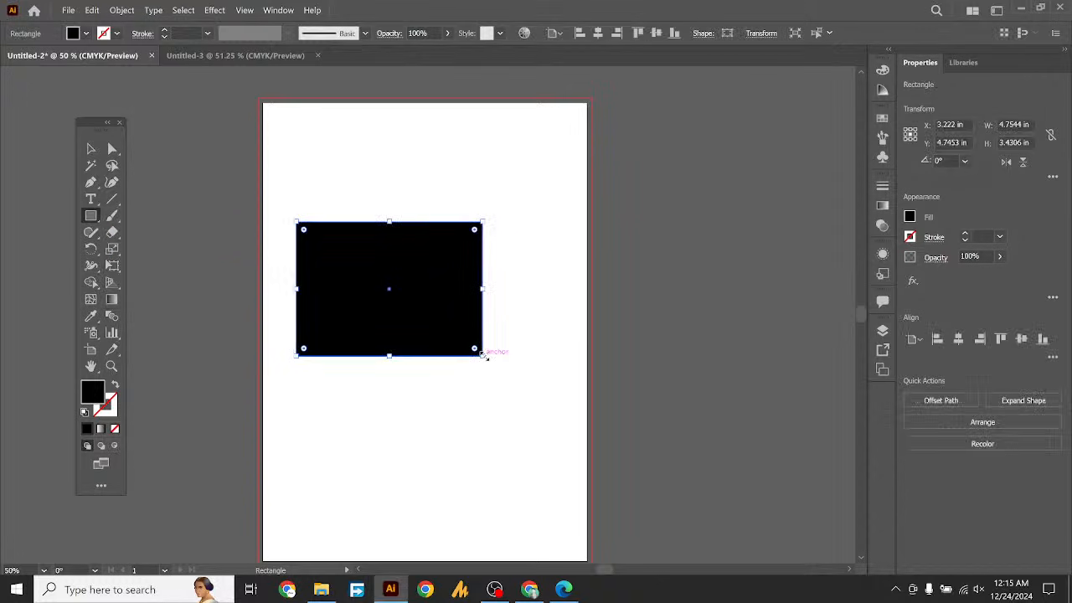
left_click(92, 149)
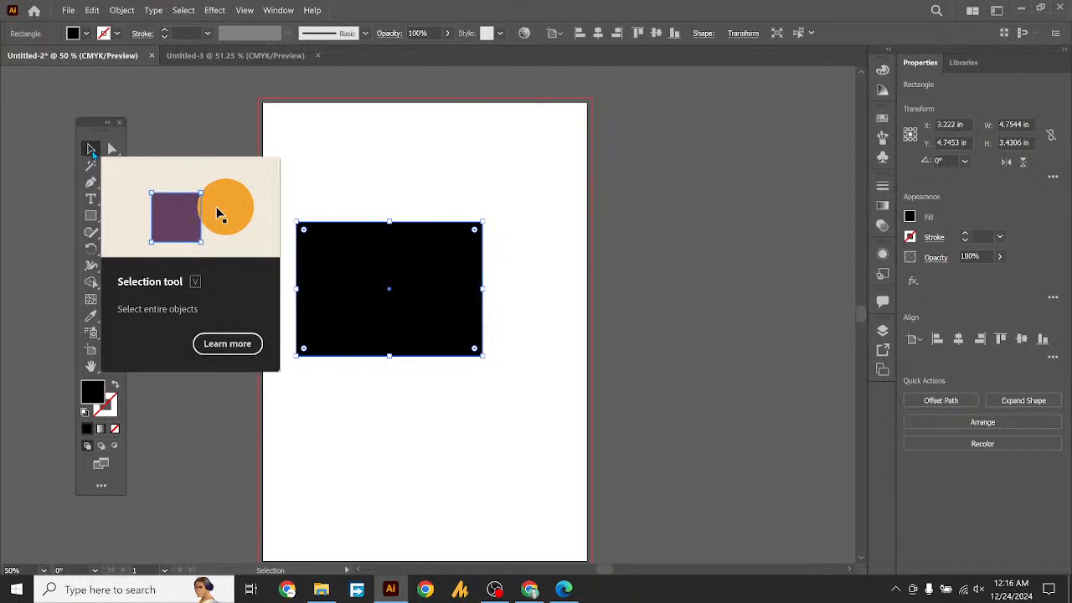
left_click_drag(383, 247, 367, 187)
Draw a circle about 2.72 in across below the rectangle and place it at about X 2.90 in, Y 6.65 in
left_click(92, 218)
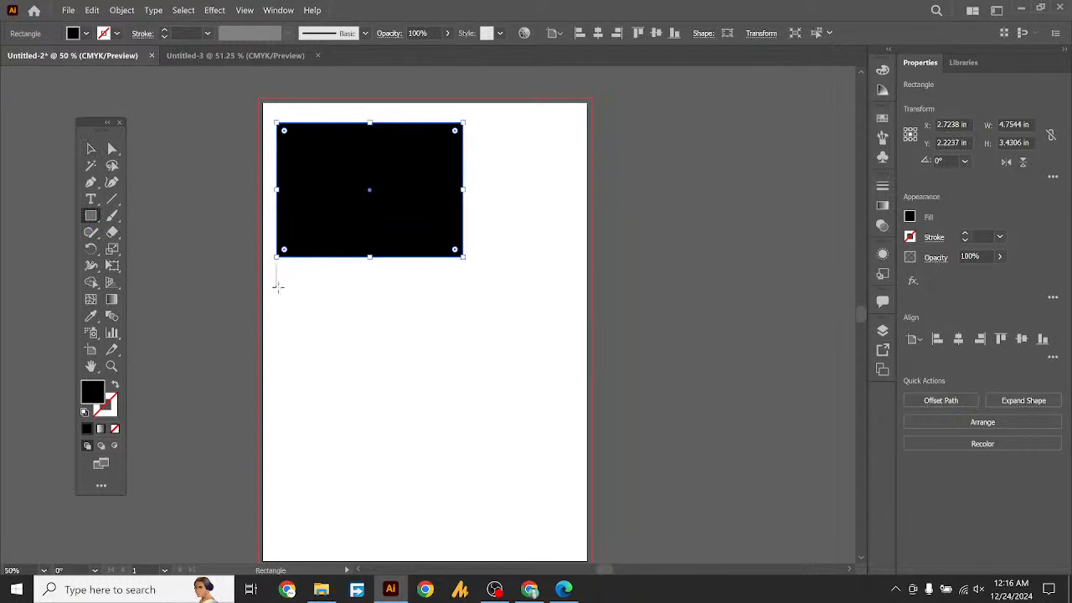
left_click_drag(89, 218, 156, 249)
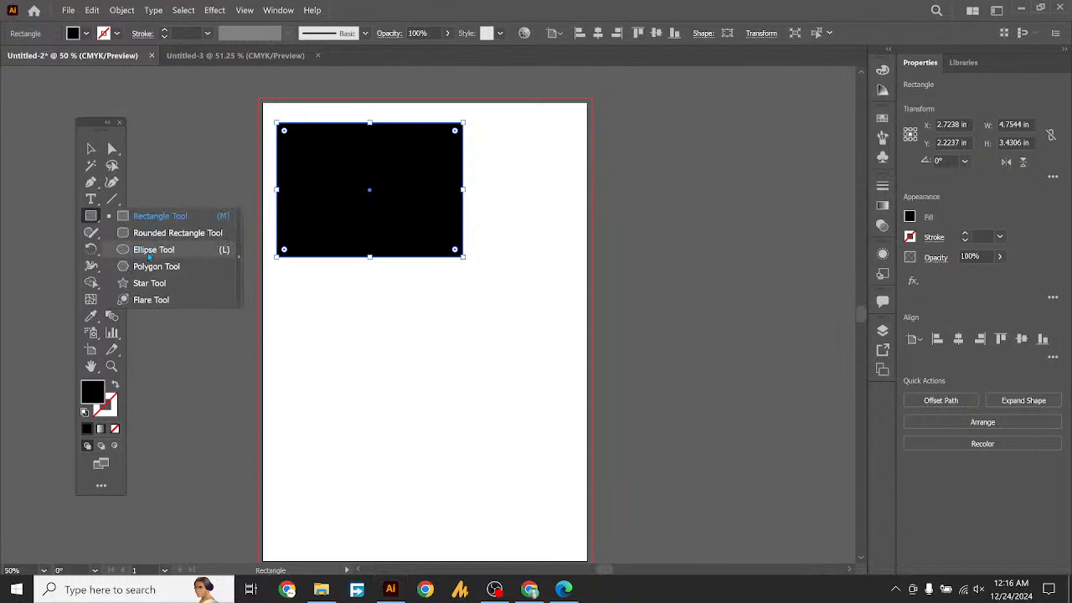
left_click_drag(310, 307, 417, 414)
left_click(90, 149)
mouse_move(369, 385)
left_mouse_down()
mouse_move(390, 399)
mouse_move(373, 379)
mouse_move(382, 389)
left_mouse_up()
Draw several smaller rectangles overlapping the large rectangle, plus one about 1.81 by 3.05 in overlapping the circle
left_click(91, 216)
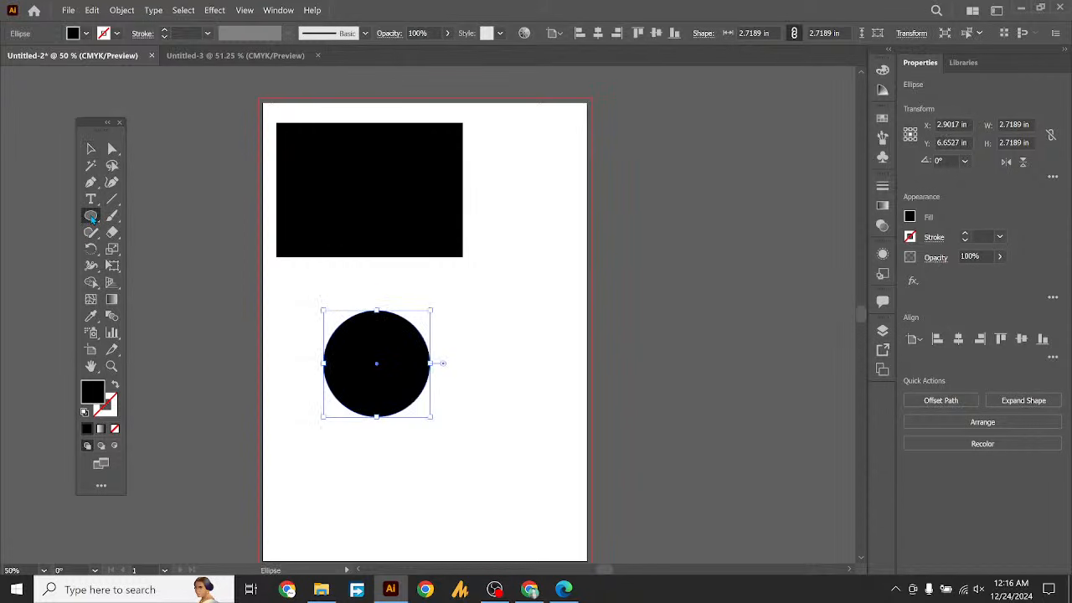
left_click_drag(91, 216, 141, 219)
left_click_drag(338, 183, 378, 229)
left_click_drag(397, 170, 439, 226)
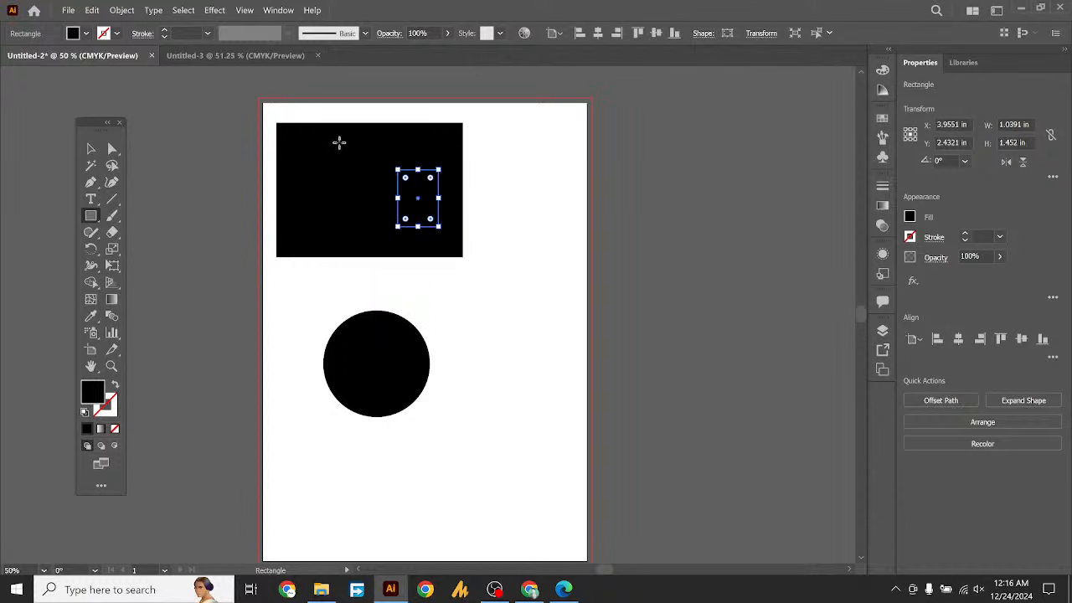
left_click_drag(297, 116, 376, 211)
mouse_move(401, 137)
left_mouse_down()
mouse_move(471, 210)
mouse_move(473, 263)
left_mouse_up()
left_click_drag(348, 276, 419, 394)
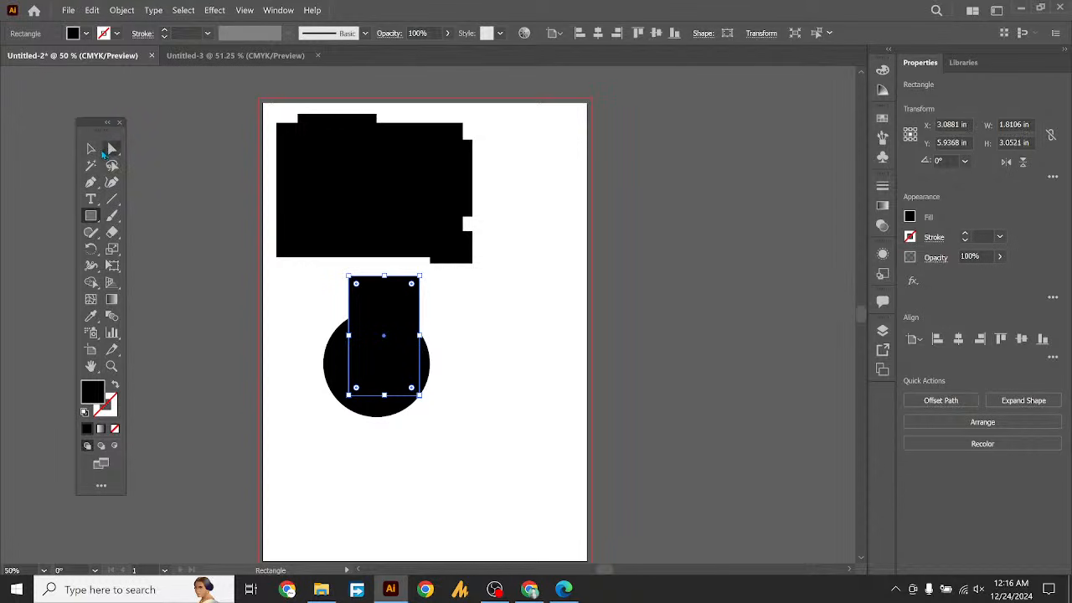
Spread the overlapping shapes apart, moving the tall rectangle off the circle and the large rectangle to about X 0 in, Y 4.15 in
left_click(92, 149)
left_click_drag(391, 355, 507, 367)
left_click_drag(421, 371, 399, 377)
mouse_move(478, 376)
left_mouse_down()
mouse_move(411, 394)
mouse_move(478, 382)
left_mouse_up()
left_click_drag(367, 231, 291, 294)
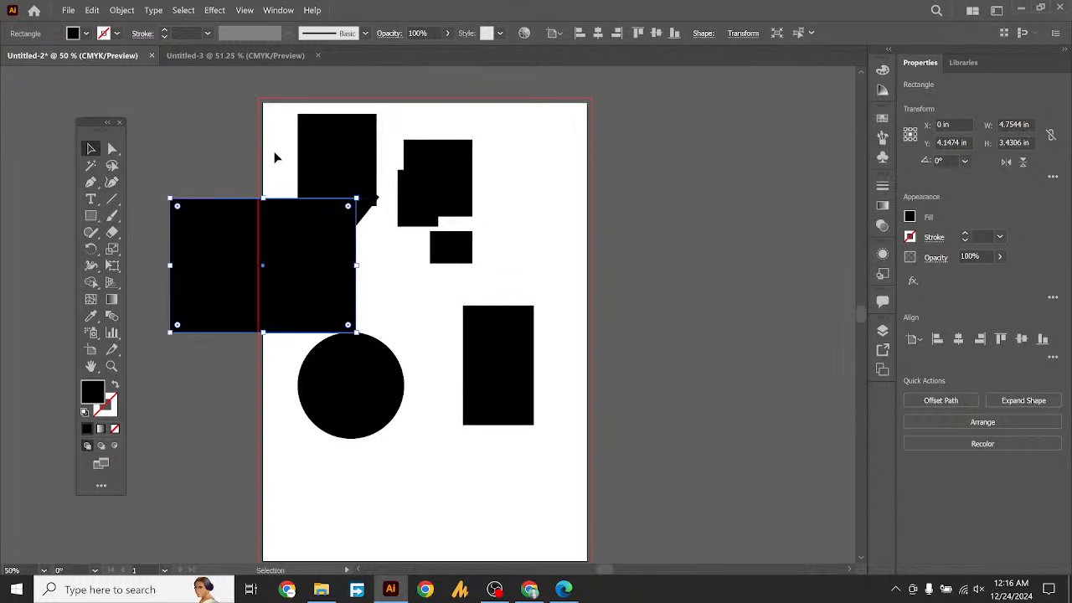
Select all the shapes together and move them off the right side of the artboard to about X 13.20 in, Y 6.50 in
key("ctrl+a")
left_click_drag(473, 318, 492, 374)
left_click(615, 461)
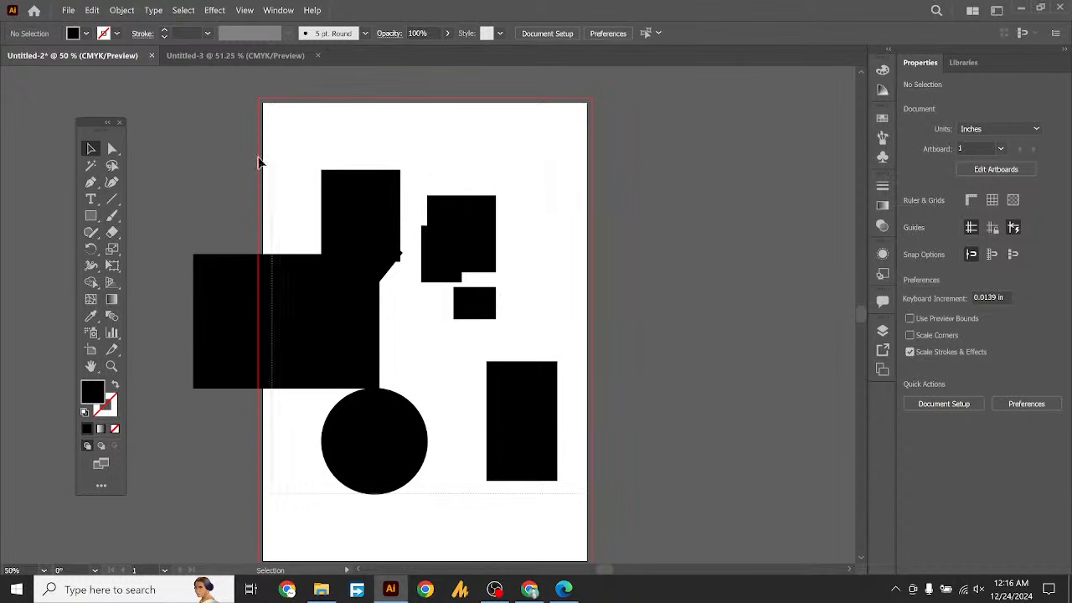
key("ctrl+a")
left_click_drag(333, 283, 411, 292)
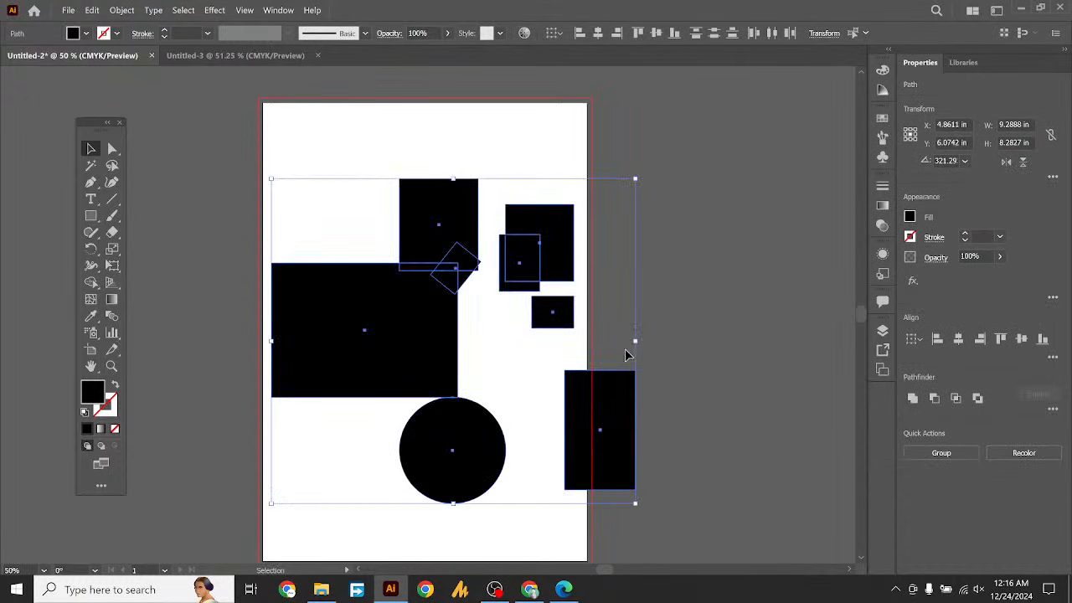
left_click(645, 379)
left_click_drag(395, 210, 638, 469)
left_click_drag(400, 355, 712, 371)
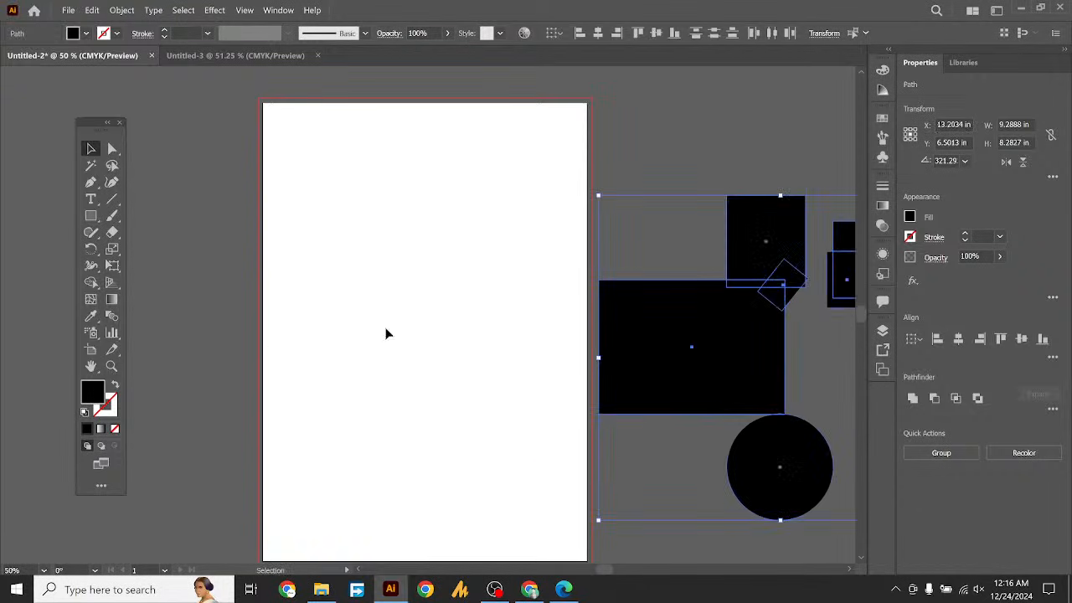
Separate the large rectangle from the other shapes and move it back onto the middle of the artboard
left_click(530, 368)
left_click_drag(602, 371, 683, 398)
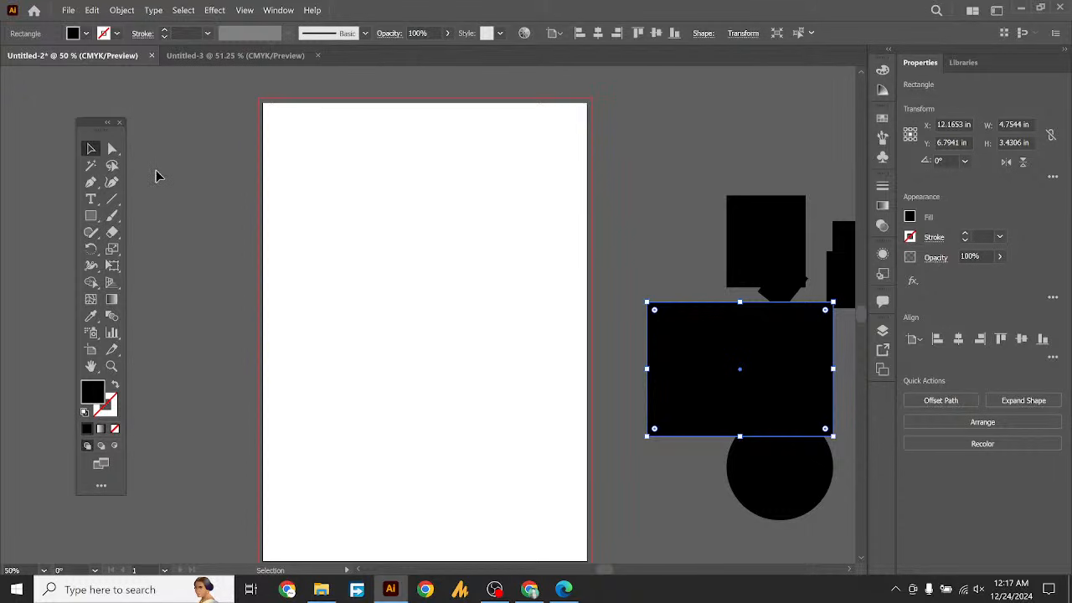
left_click_drag(651, 371, 396, 321)
Try rounding the large rectangle's corners to about 0.77 in with the Direct Selection tool, and undo the rounding
left_click_drag(113, 148, 147, 149)
left_click_drag(408, 269, 401, 301)
key("ctrl+shift+a")
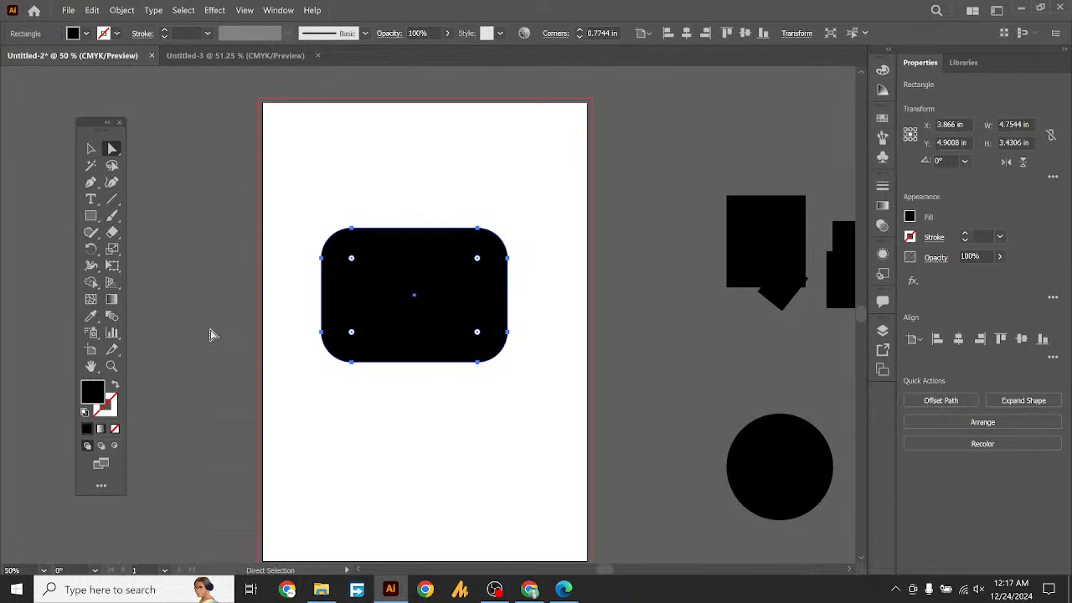
left_click(91, 148)
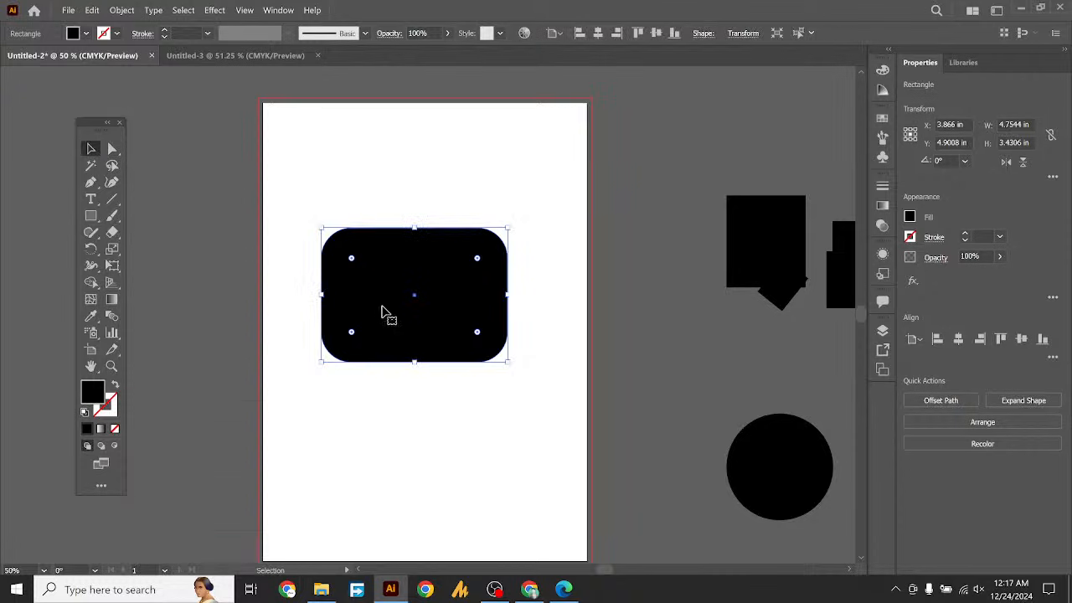
key("ctrl+z")
key("ctrl+z")
Fill the large rectangle with yellow #ceca3a and move it to about X 4.56 in, Y 4.87 in
left_click_drag(430, 323, 377, 323)
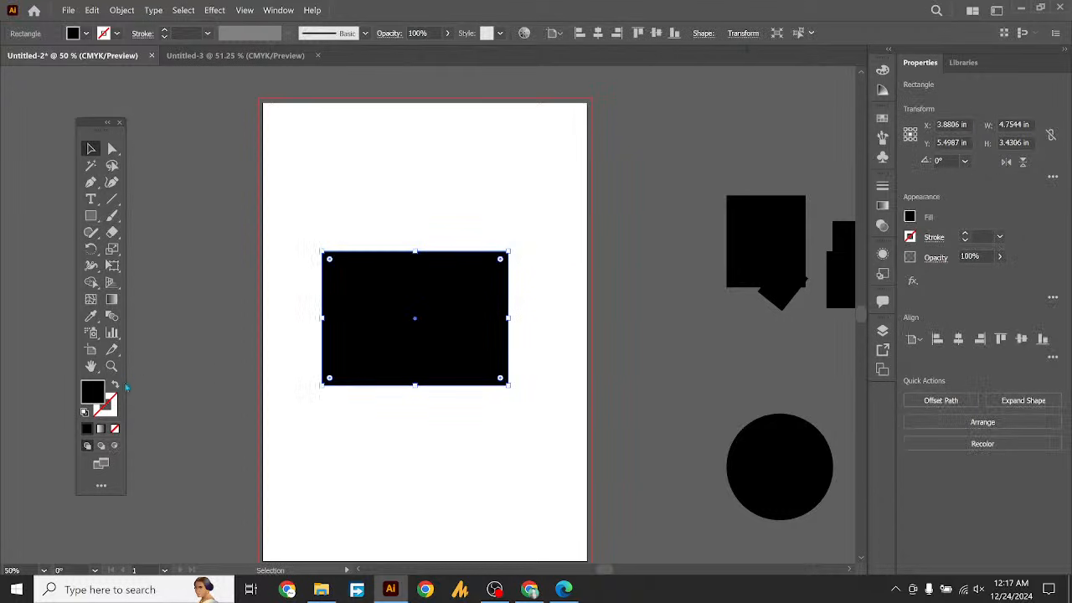
double_click(98, 399)
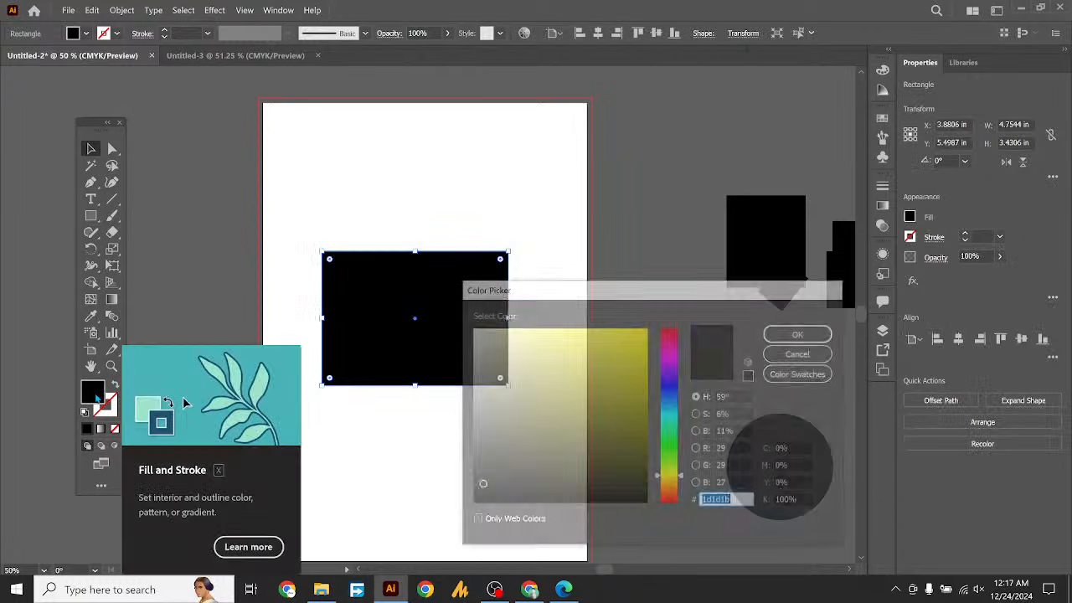
left_click(598, 360)
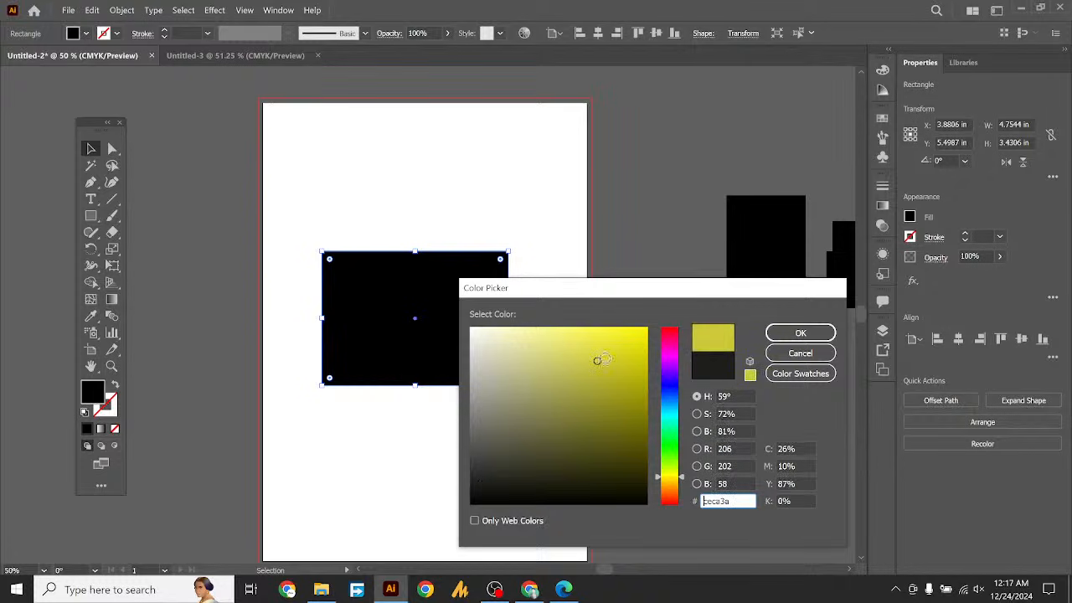
left_click(801, 334)
left_click_drag(460, 329, 489, 299)
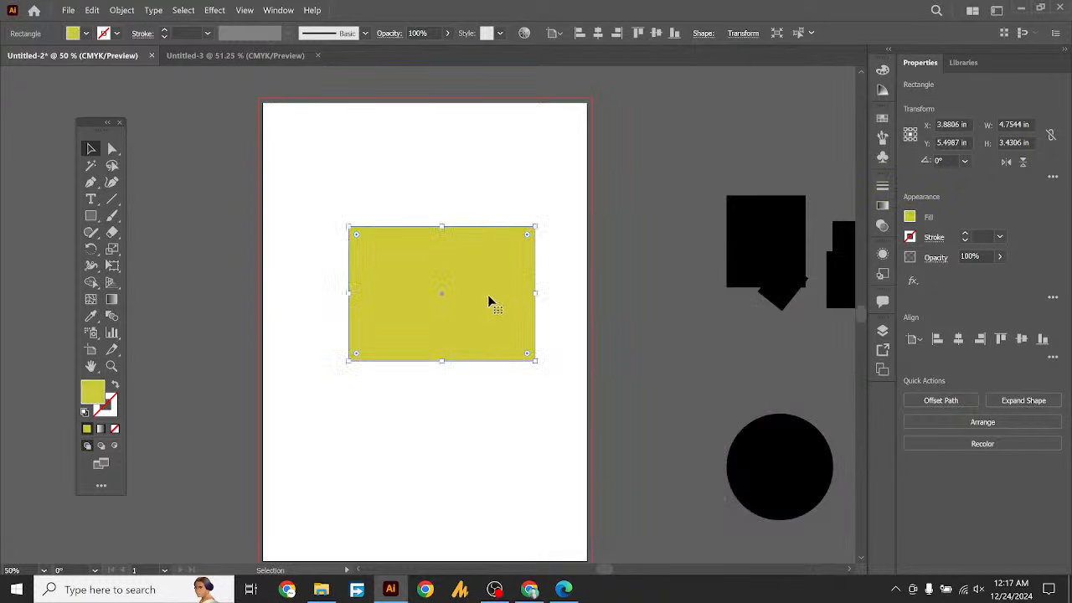
Give the yellow rectangle a blue #052ed8 stroke and move it to about X 4.27 in, Y 5.50 in
left_click(106, 415)
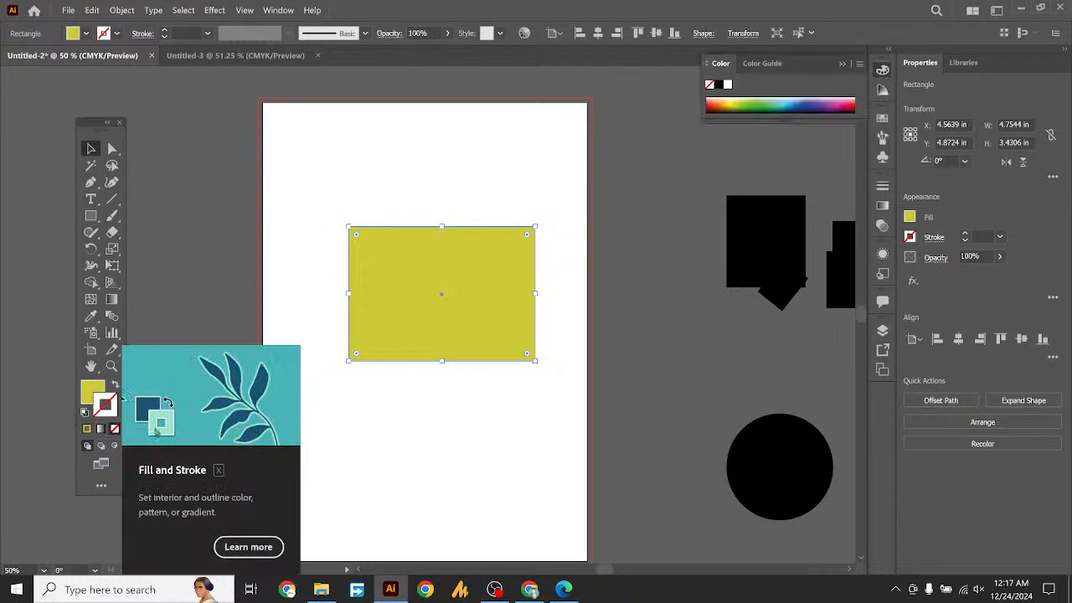
double_click(105, 412)
left_click_drag(675, 473, 674, 408)
left_click(633, 376)
left_click(644, 352)
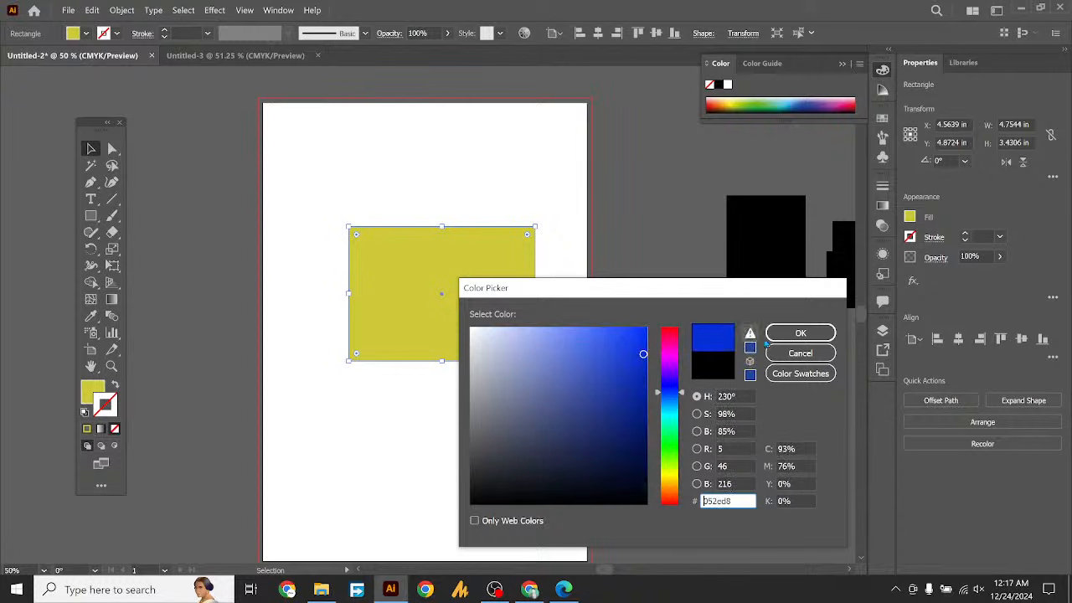
left_click(800, 332)
left_click_drag(464, 292, 430, 309)
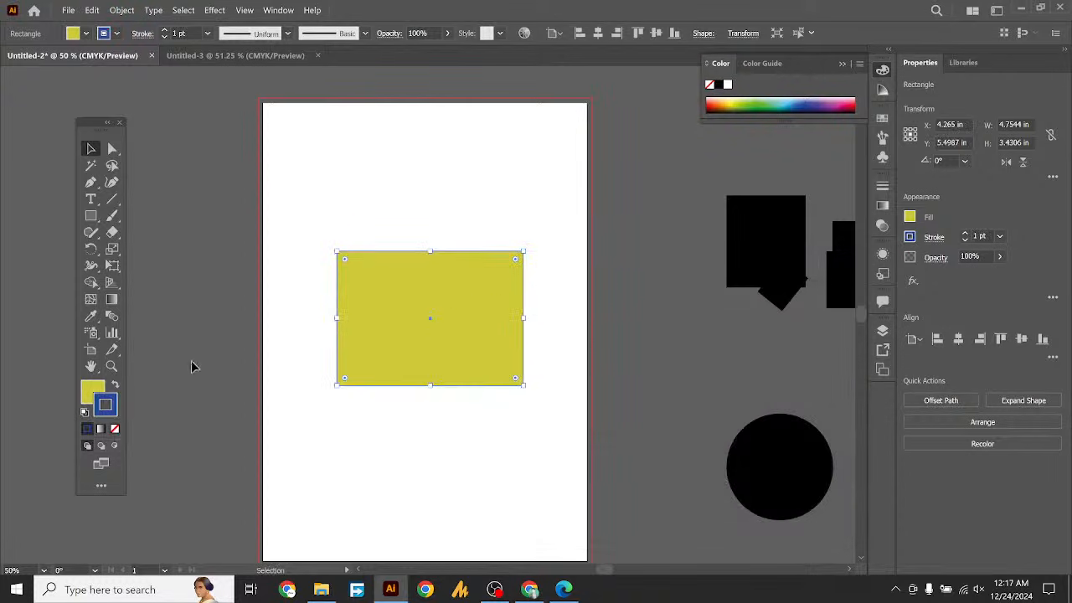
Increase the yellow rectangle's stroke weight to make a thick blue border, and reposition it on the artboard
mouse_move(412, 326)
left_mouse_down()
mouse_move(424, 313)
mouse_move(416, 301)
mouse_move(401, 330)
mouse_move(428, 338)
left_mouse_up()
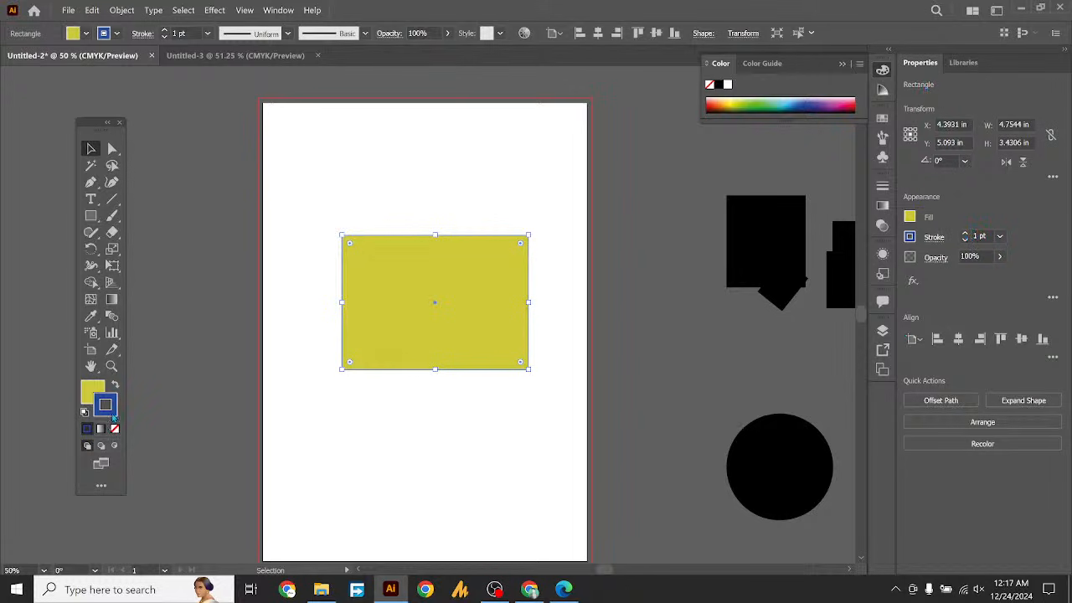
left_click(964, 233)
left_click(556, 392)
left_click_drag(494, 349, 465, 333)
Move the circle to just outside the artboard's right edge and set the yellow rectangle's stroke weight to 9 pt
left_click_drag(757, 464, 447, 479)
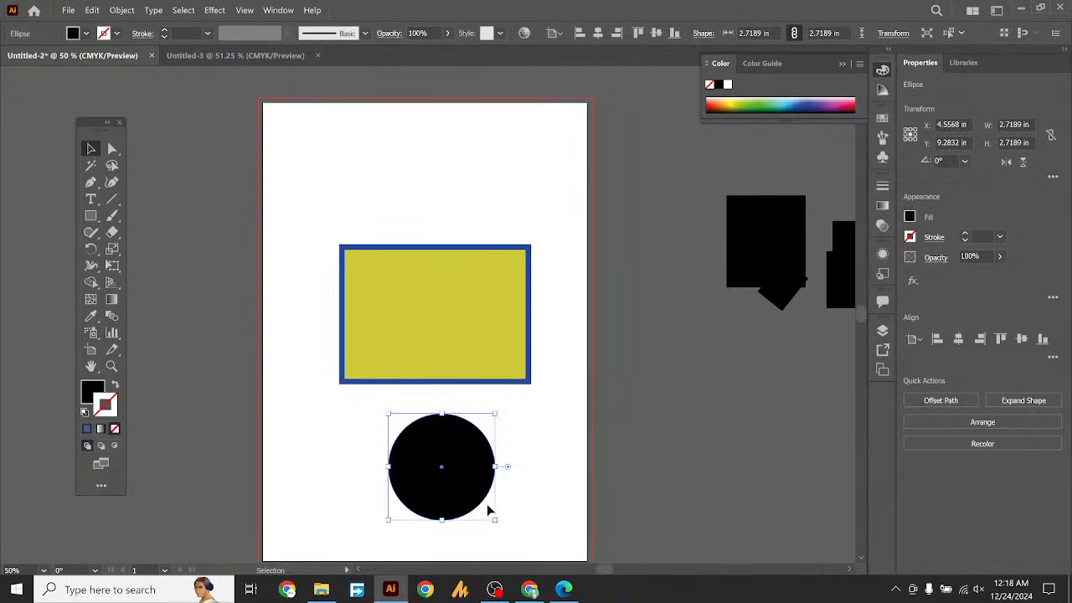
left_click_drag(392, 315, 383, 287)
left_click_drag(450, 443, 655, 416)
left_click_drag(452, 313, 453, 339)
left_click(965, 239)
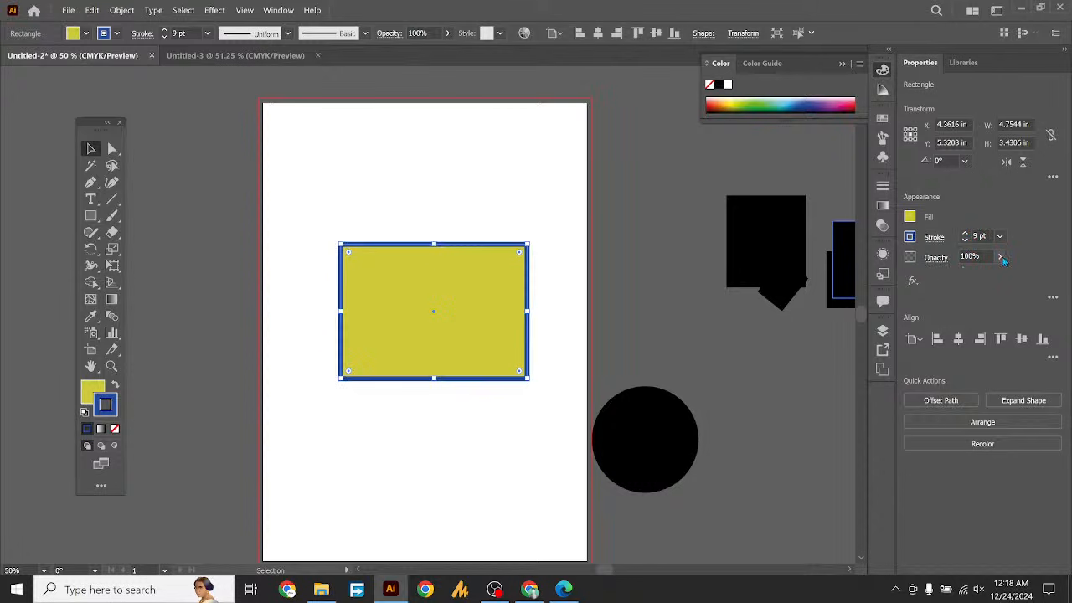
Try the yellow rectangle's opacity slider, keeping 100%, and move the rectangle to about X 4.58 in, Y 4.08 in
left_click(1000, 258)
mouse_move(997, 273)
left_mouse_down()
mouse_move(971, 275)
mouse_move(994, 276)
left_mouse_up()
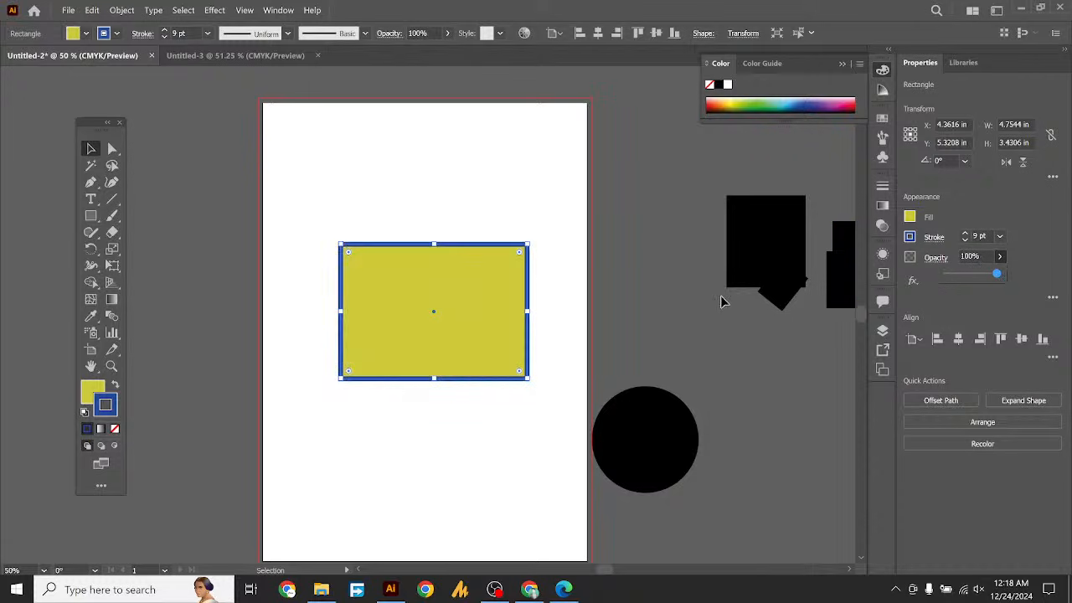
left_click(540, 313)
left_click_drag(468, 318, 470, 291)
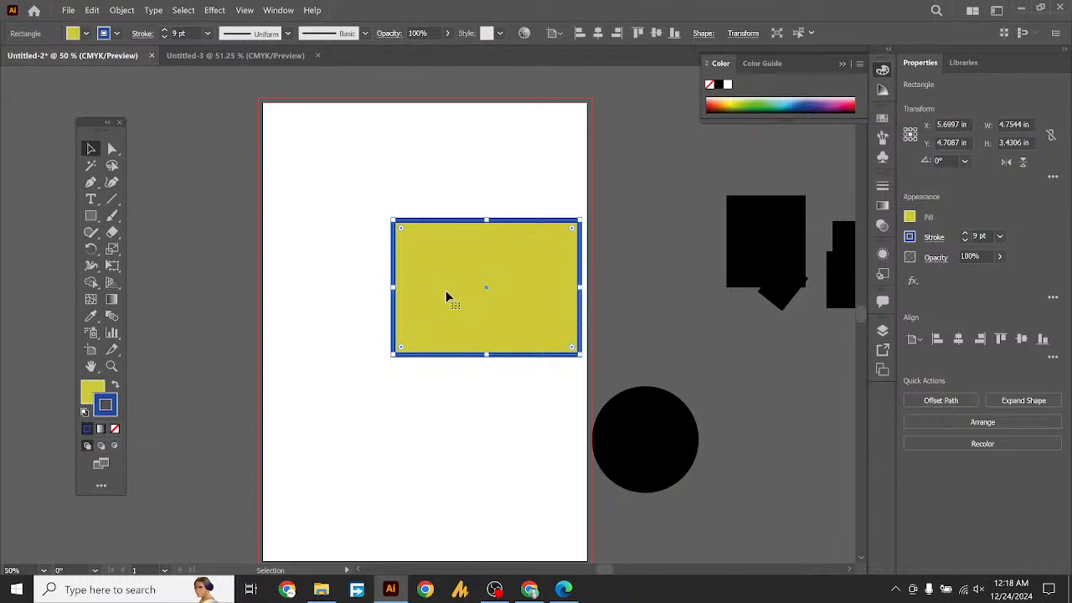
left_click_drag(487, 303, 442, 278)
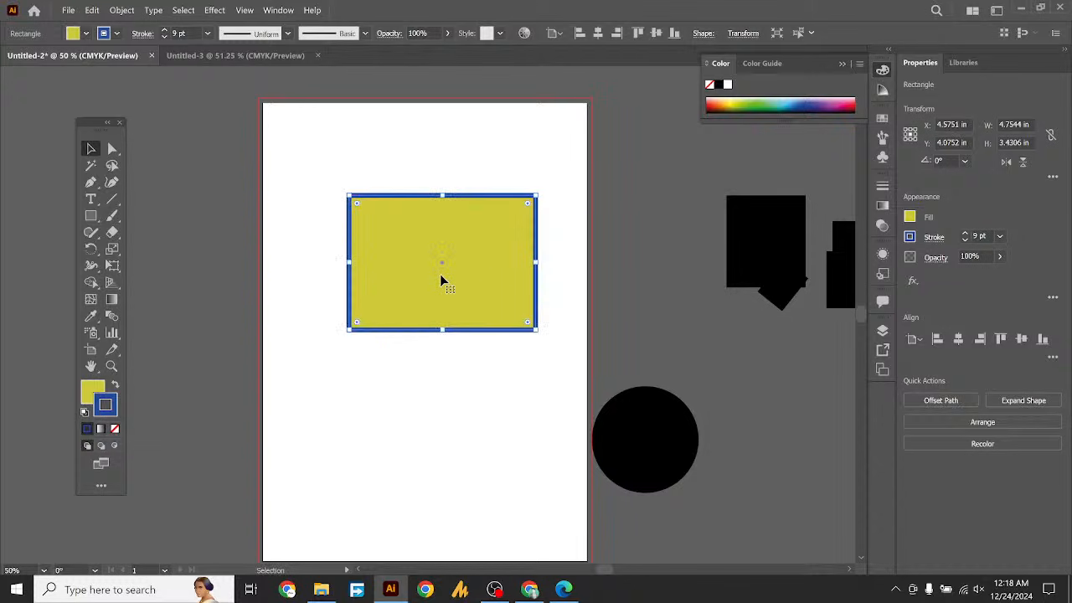
Dock the floating Tools panel again, shift the yellow rectangle slightly down and left, and deselect it
left_click_drag(84, 125, 17, 77)
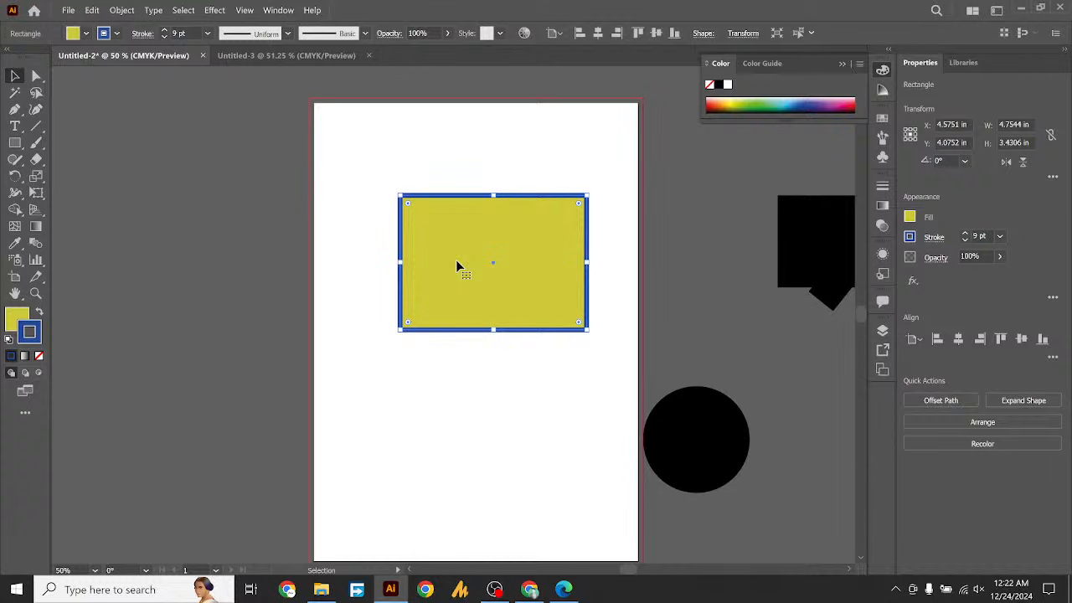
mouse_move(456, 266)
left_mouse_down()
mouse_move(444, 281)
mouse_move(453, 277)
left_mouse_up()
left_click(348, 286)
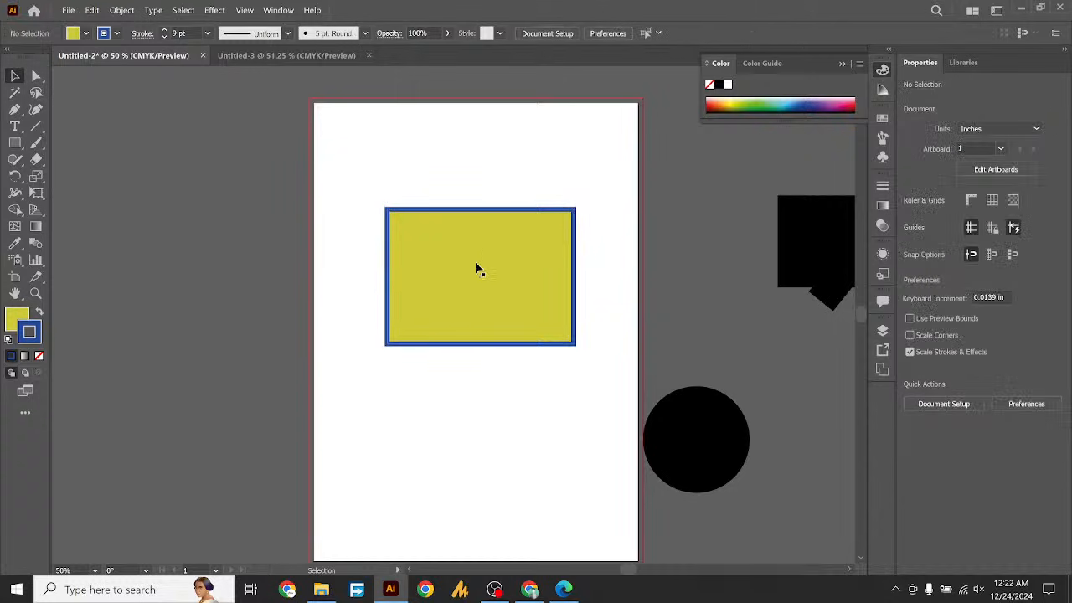
Move the yellow rectangle slightly down and left on the artboard, to about X 3.98 in, Y 4.56 in, and keep it selected
left_click_drag(486, 273, 474, 280)
left_click(430, 393)
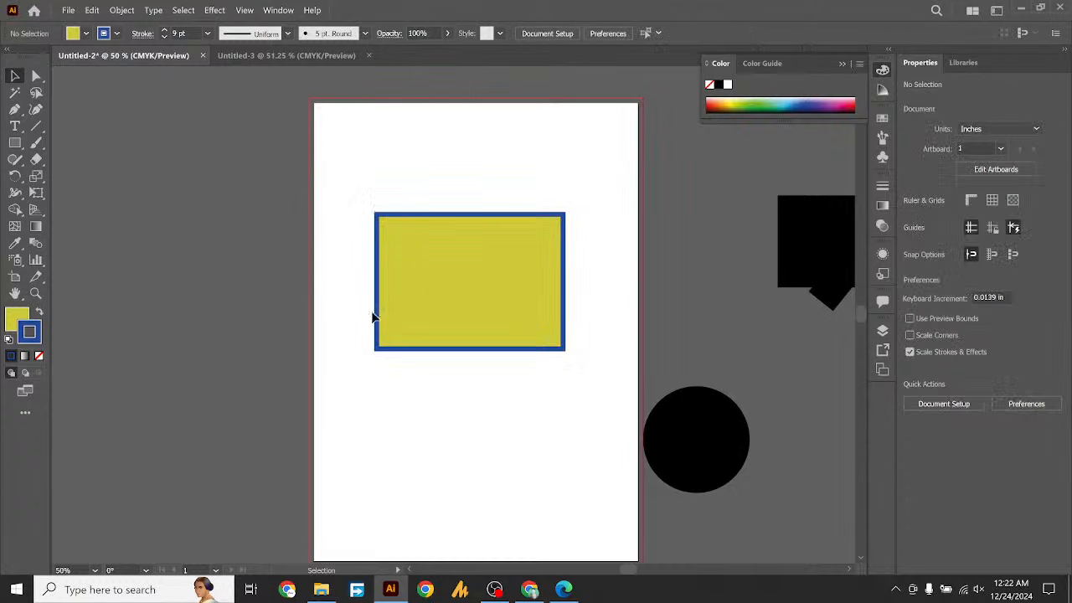
left_click(411, 276)
left_click(355, 301)
left_click(378, 289)
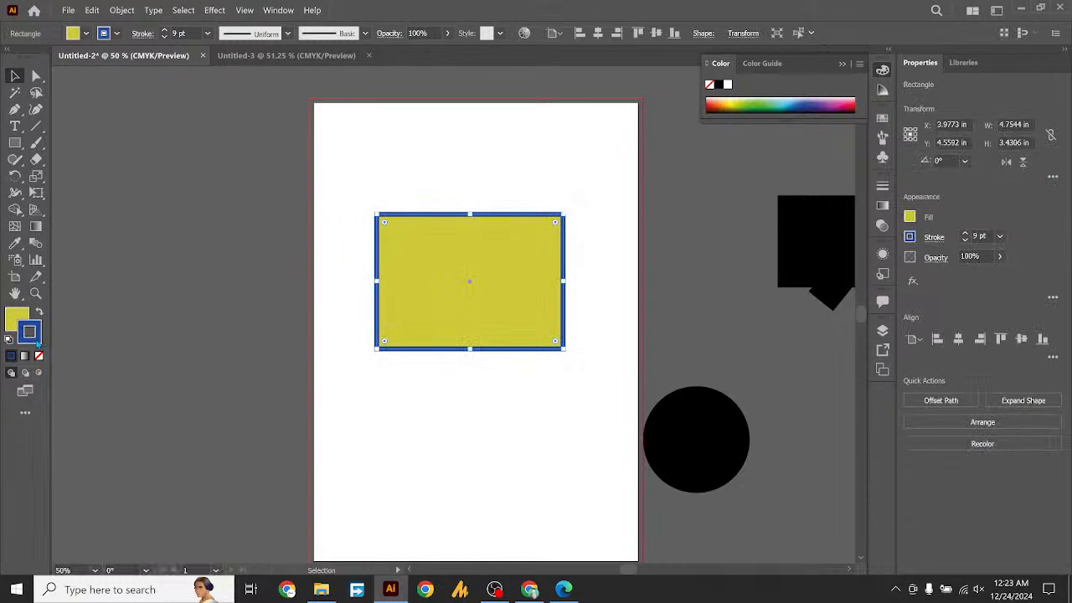
Change the yellow rectangle's stroke colour to the pale blue #8899d1 and deselect it
double_click(32, 335)
left_click(531, 357)
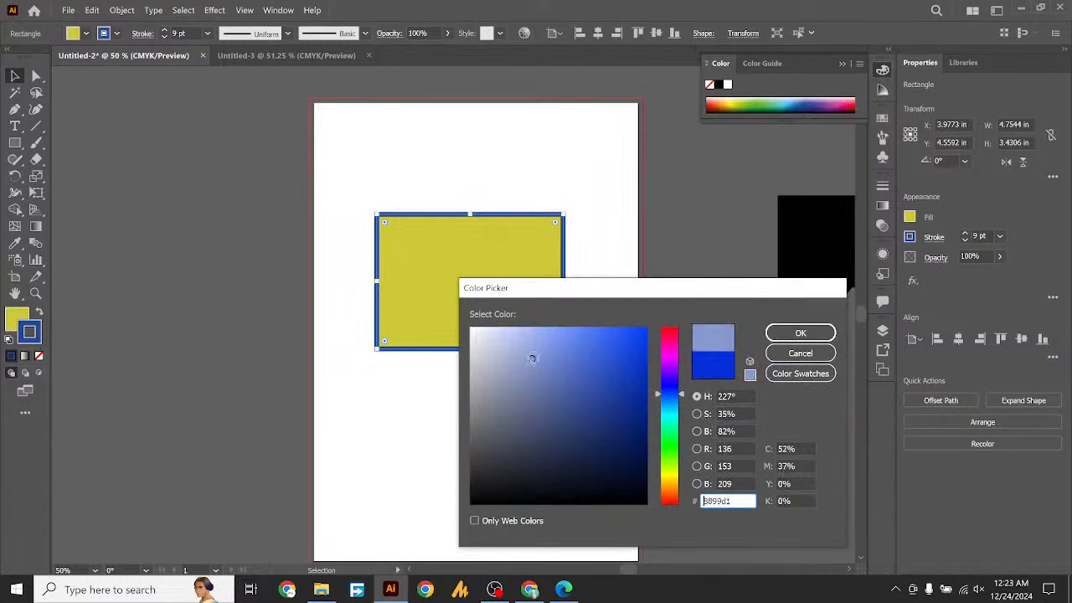
left_click(768, 334)
left_click(515, 417)
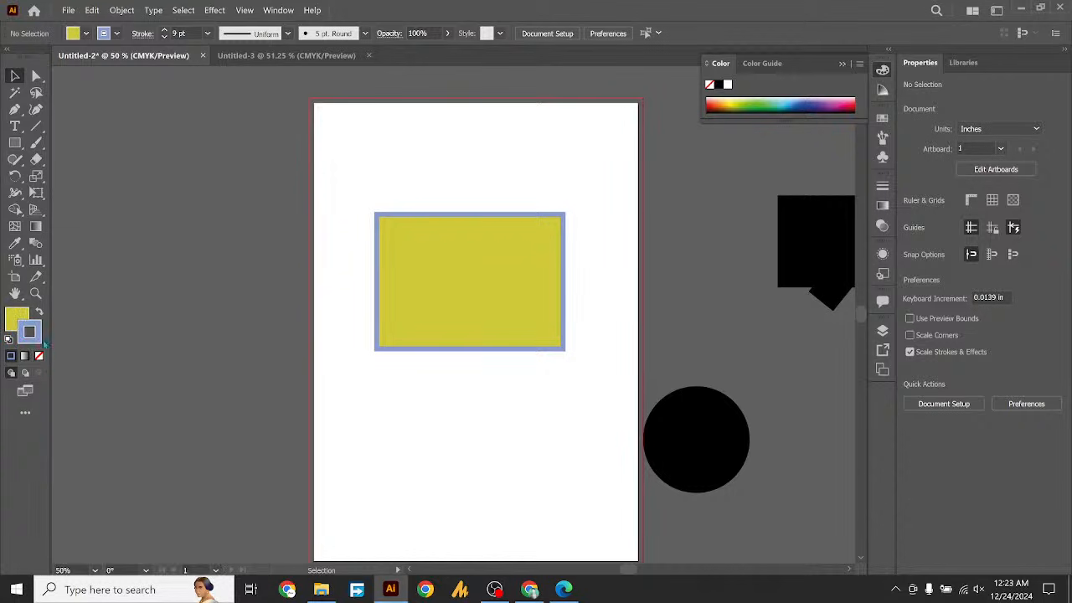
left_click(15, 322)
left_click(33, 339)
left_click(12, 320)
left_click(35, 341)
Move the yellow rectangle toward the artboard's upper-left corner, shift it off the artboard's left side, and deselect it
left_click_drag(457, 303, 466, 270)
left_click(470, 333)
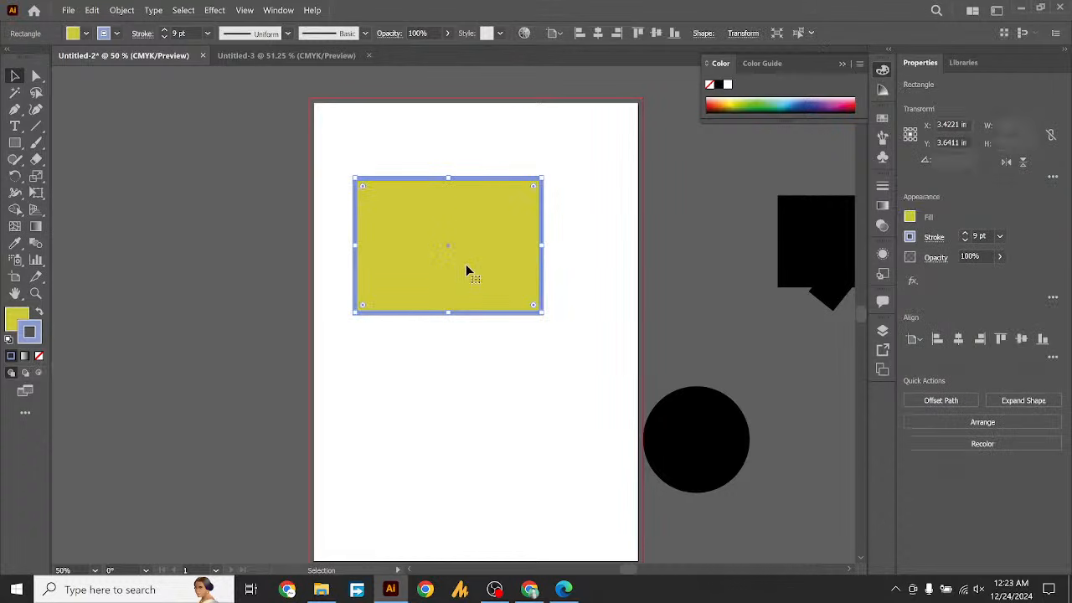
key("ctrl+z")
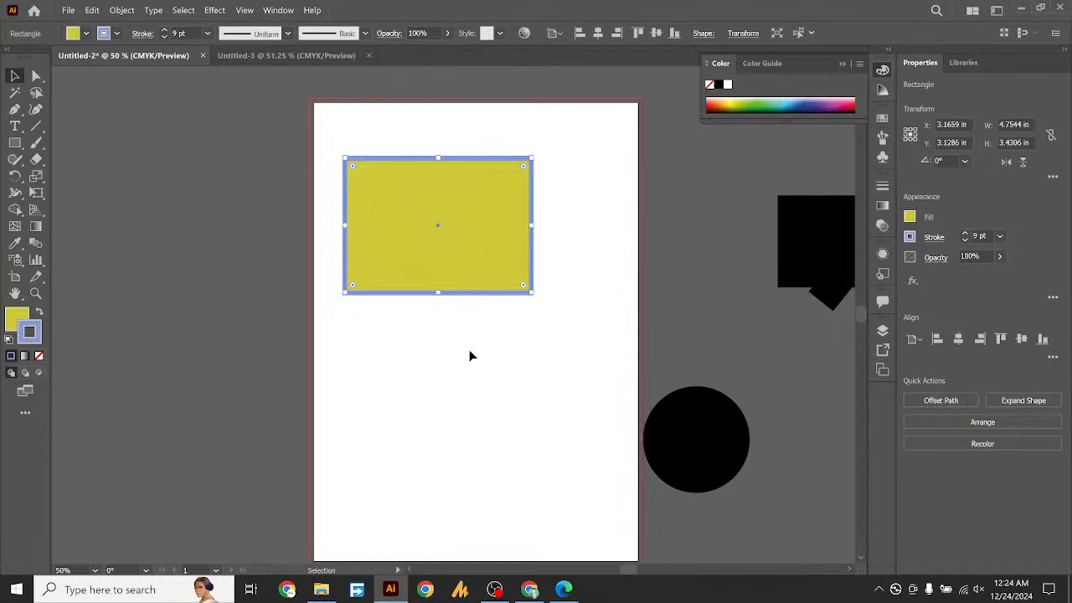
left_click_drag(447, 266, 433, 237)
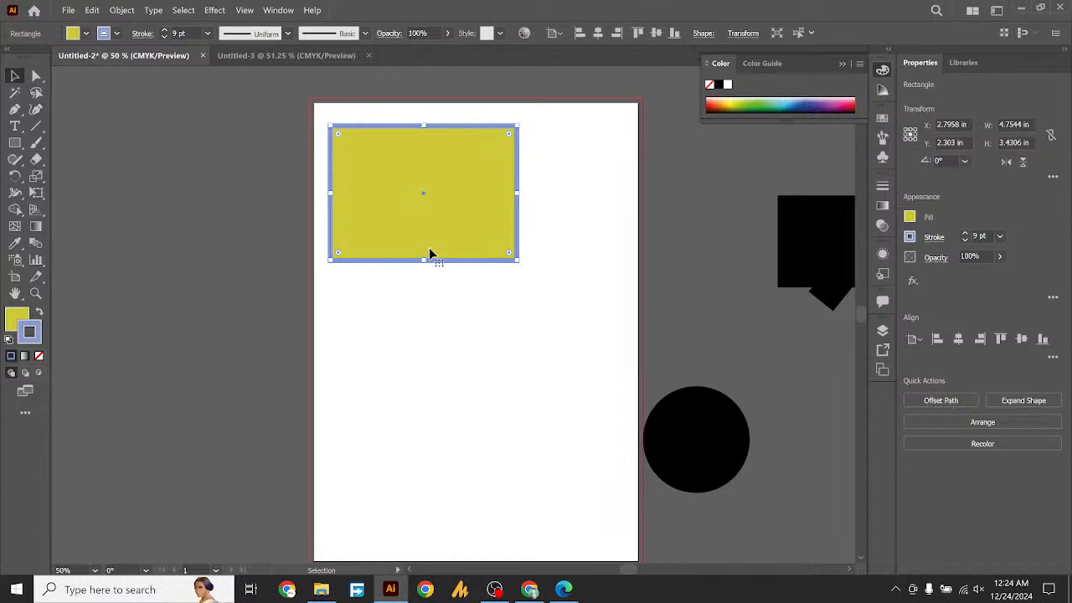
left_click_drag(435, 226, 423, 206)
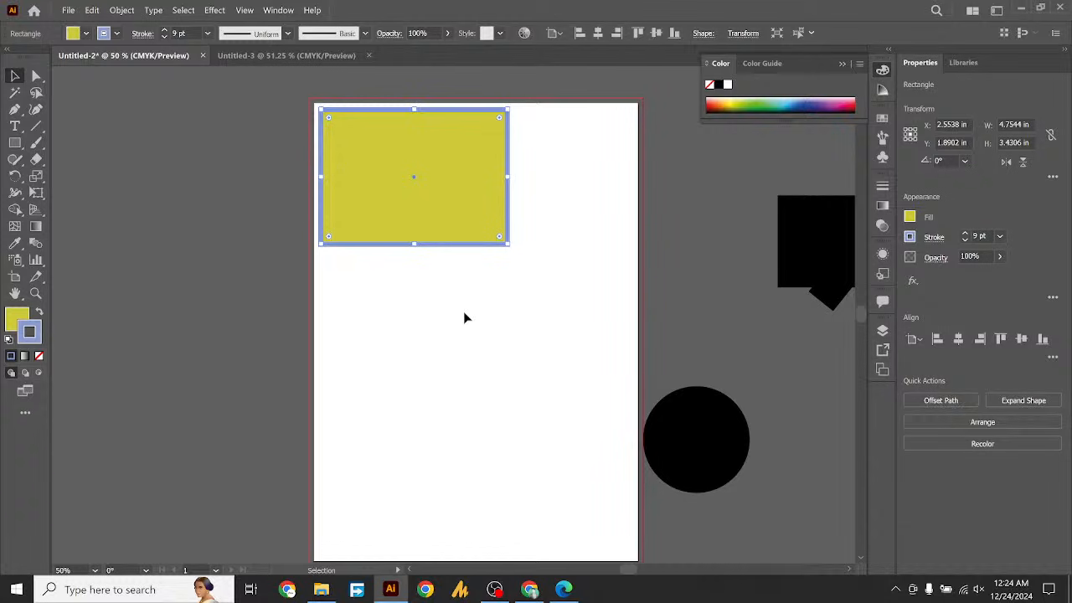
left_click_drag(428, 216, 225, 280)
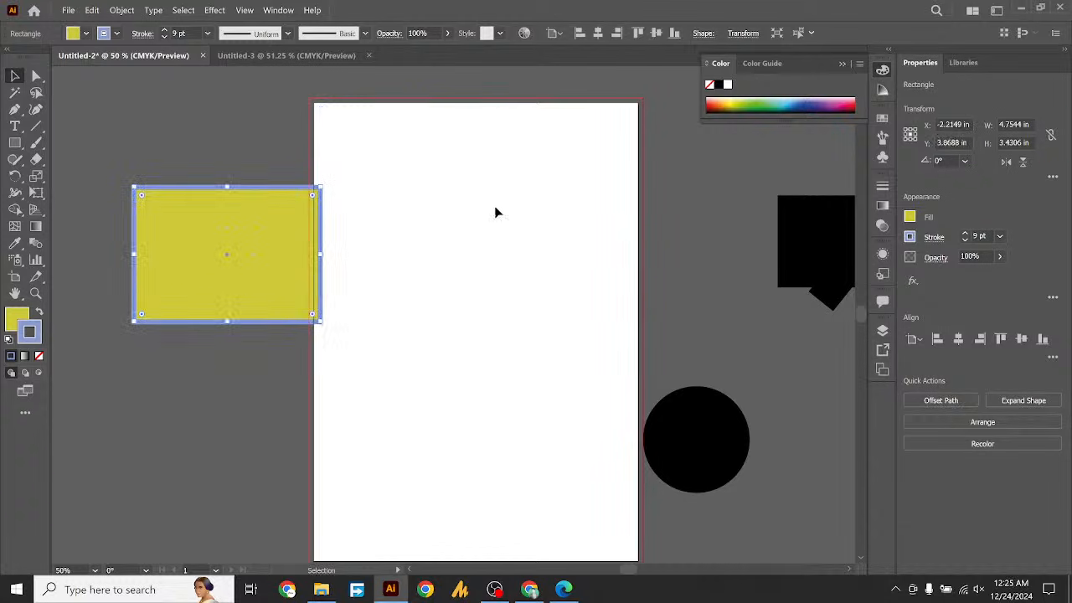
left_click_drag(255, 246, 196, 246)
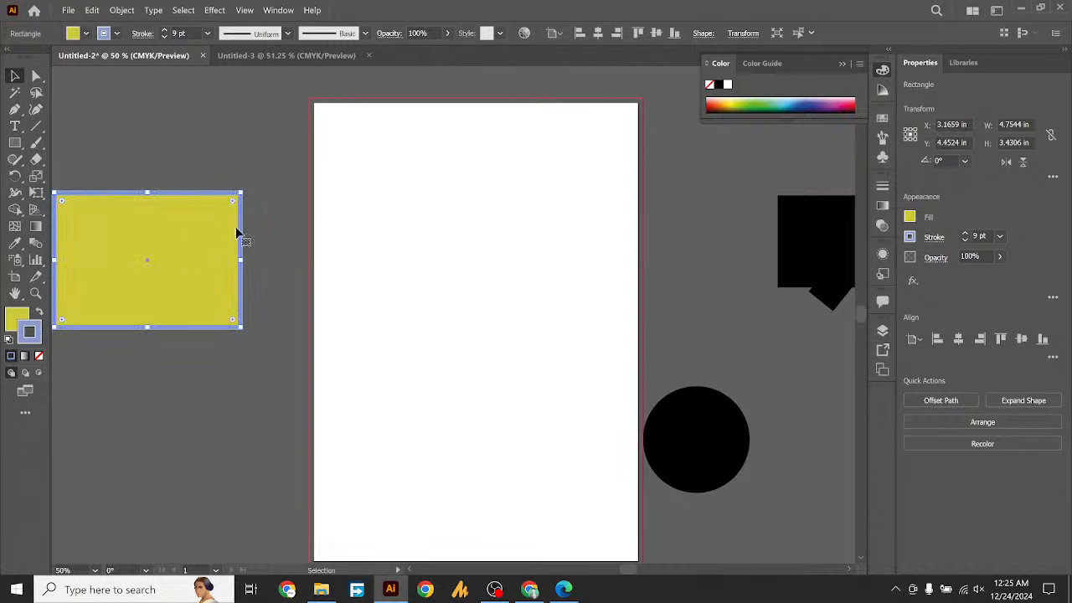
left_click(158, 165)
Draw a rectangle about 9.74 by 13.24 in covering the artboard and fill it with white, ffffff
left_click(15, 142)
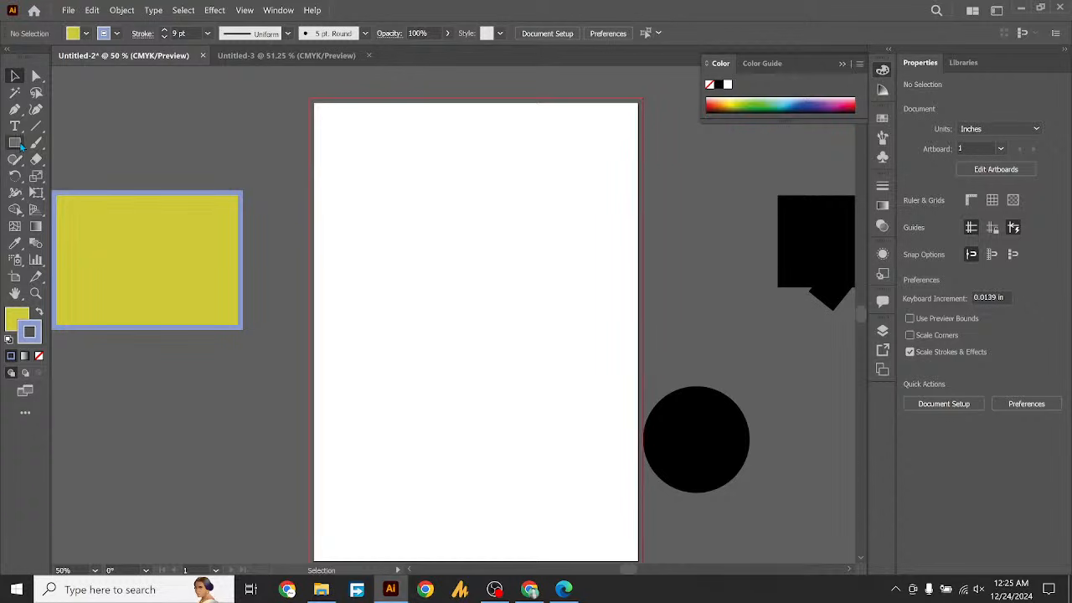
left_click_drag(281, 81, 667, 530)
double_click(17, 318)
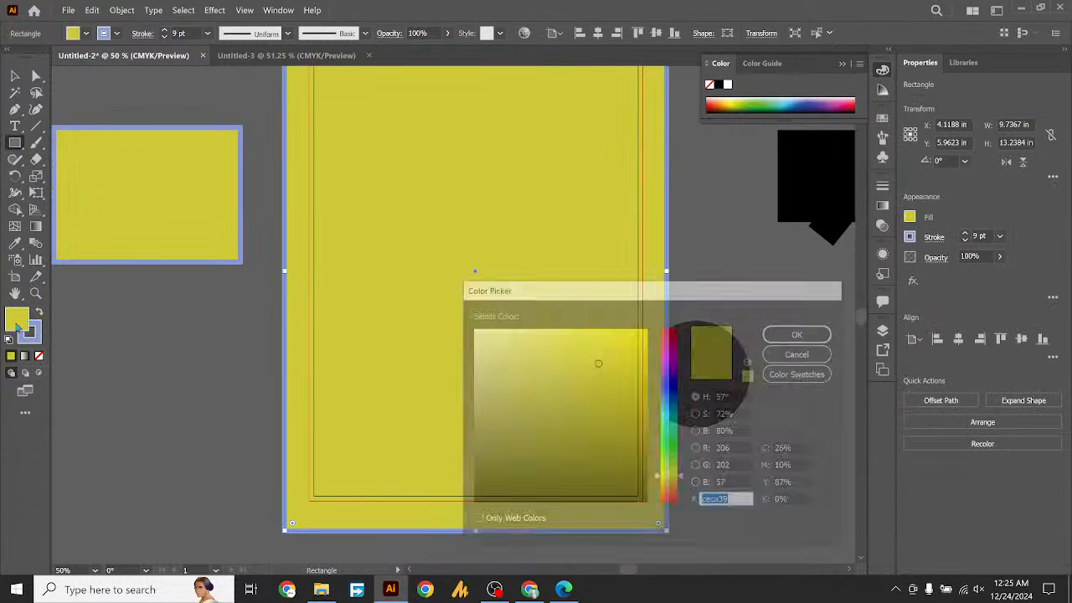
type("ffffff")
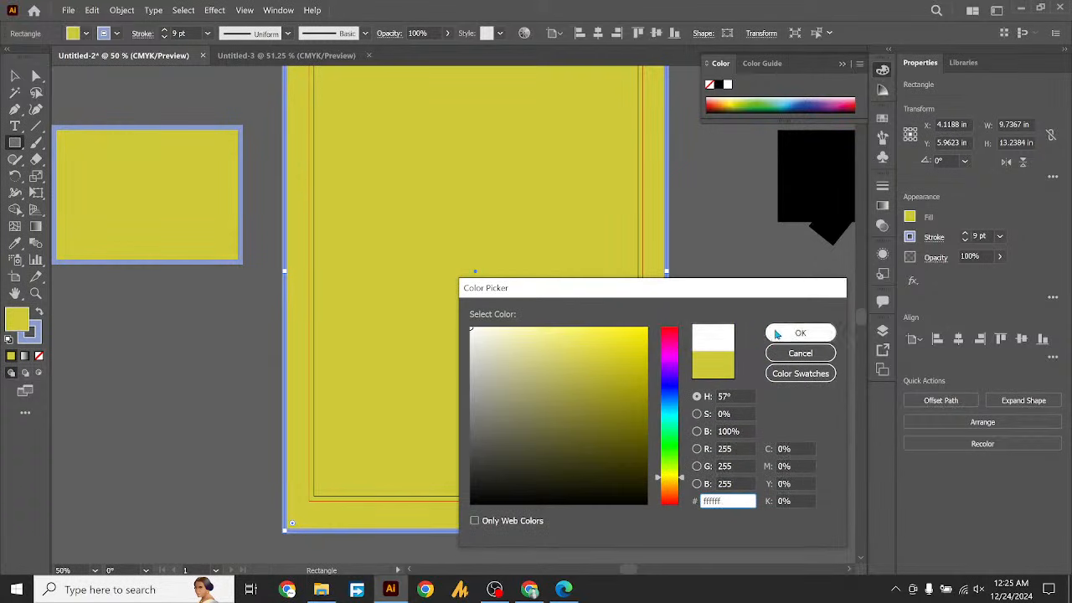
key("Return")
key("v")
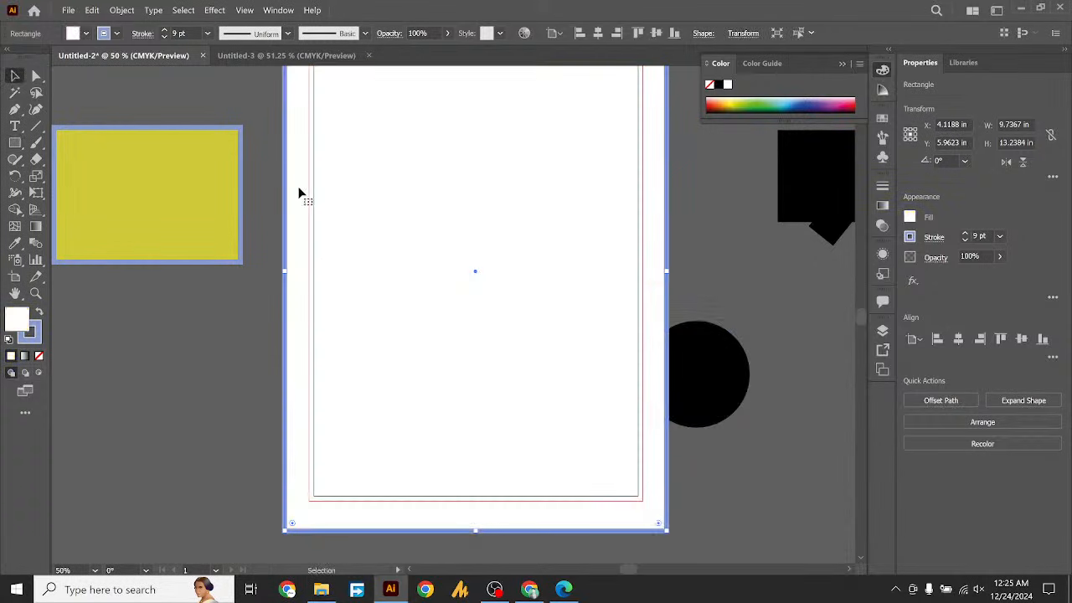
key("ctrl+equal")
key("ctrl+equal")
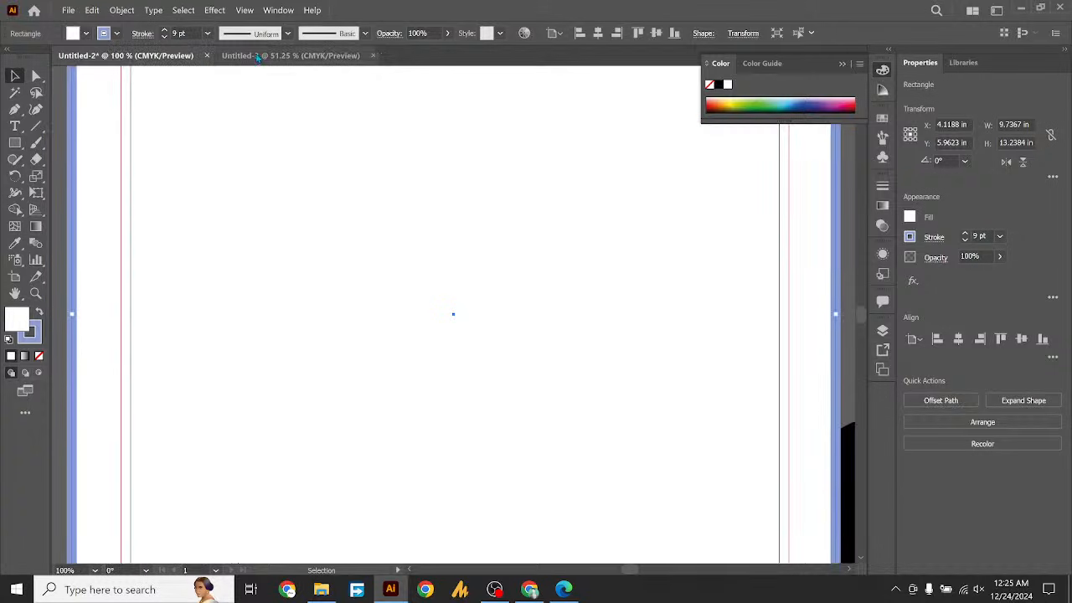
Create a new print document from the Letter preset, 215.9 x 279.4 mm, in CMYK colour mode
left_click(290, 55)
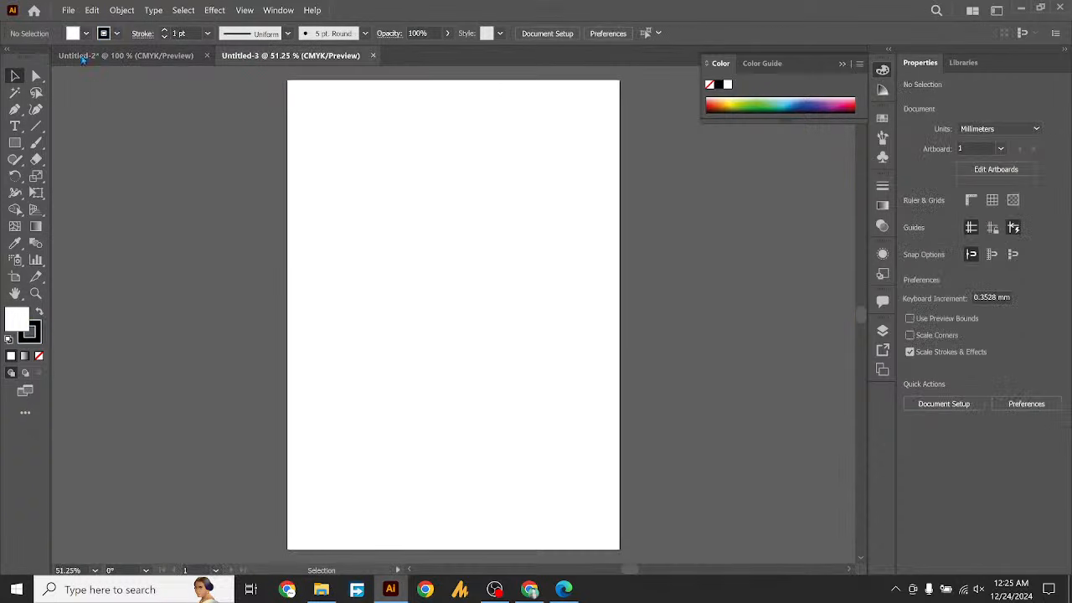
left_click(68, 10)
left_click(82, 26)
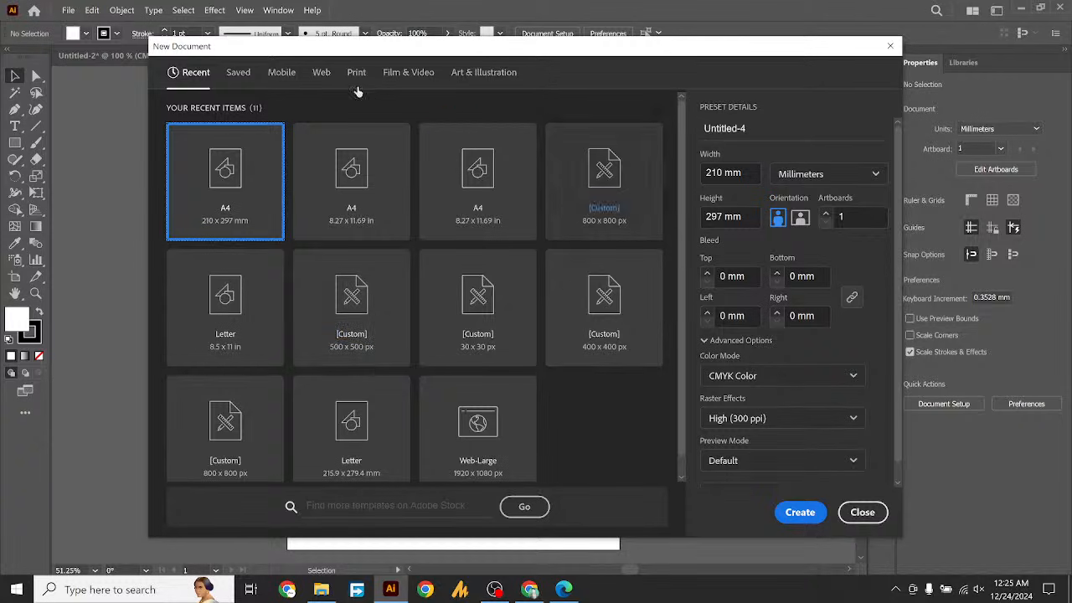
left_click(356, 72)
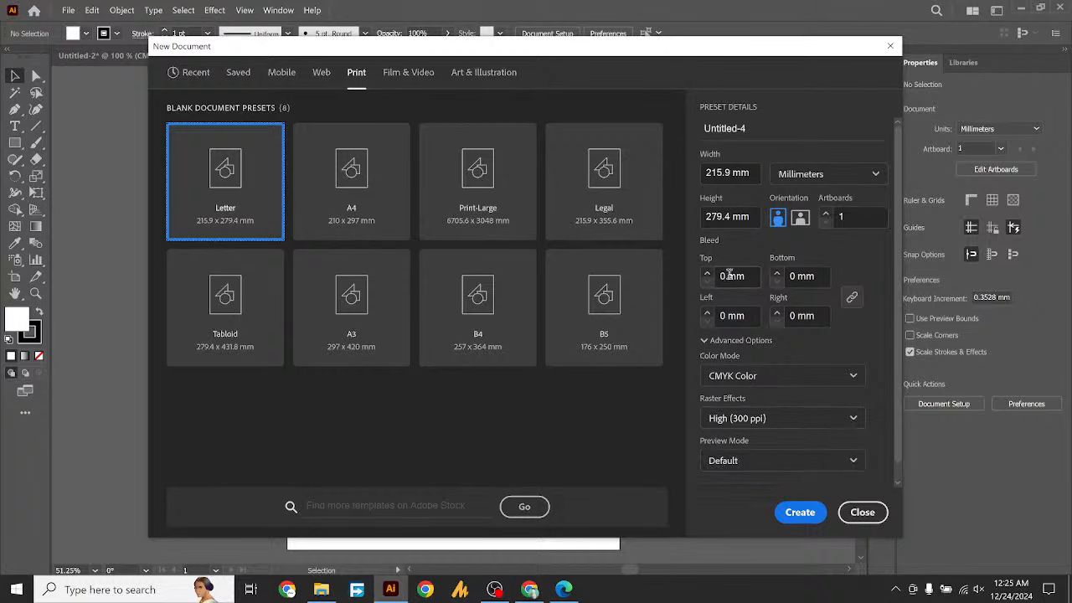
left_click(798, 512)
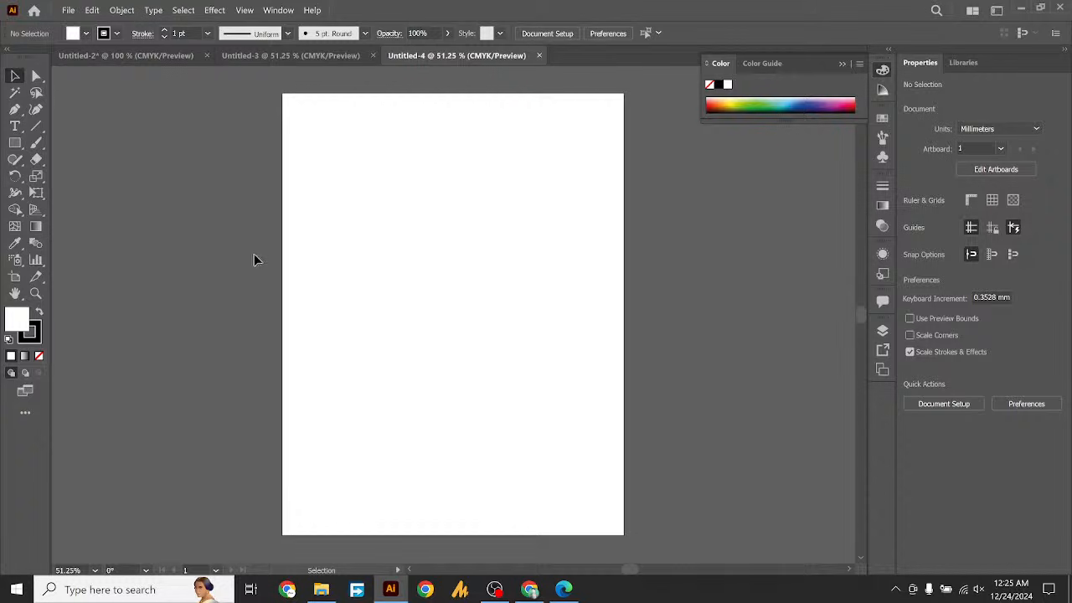
Create a new A4 CMYK print document, 210 x 297 mm, with a 1 mm bleed on all sides
left_click(69, 10)
left_click(72, 20)
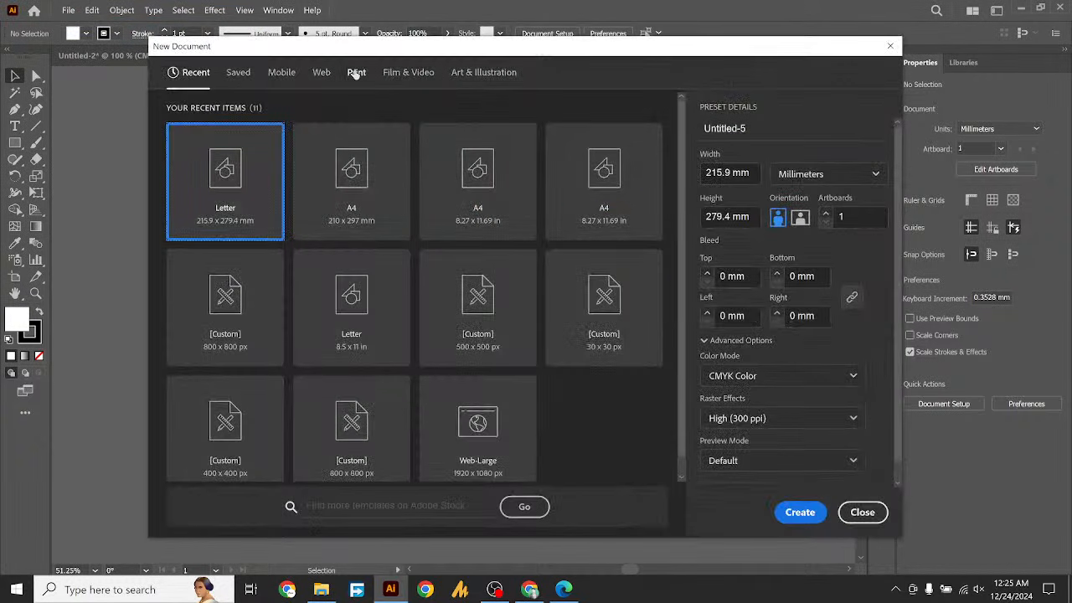
left_click(355, 74)
left_click(353, 174)
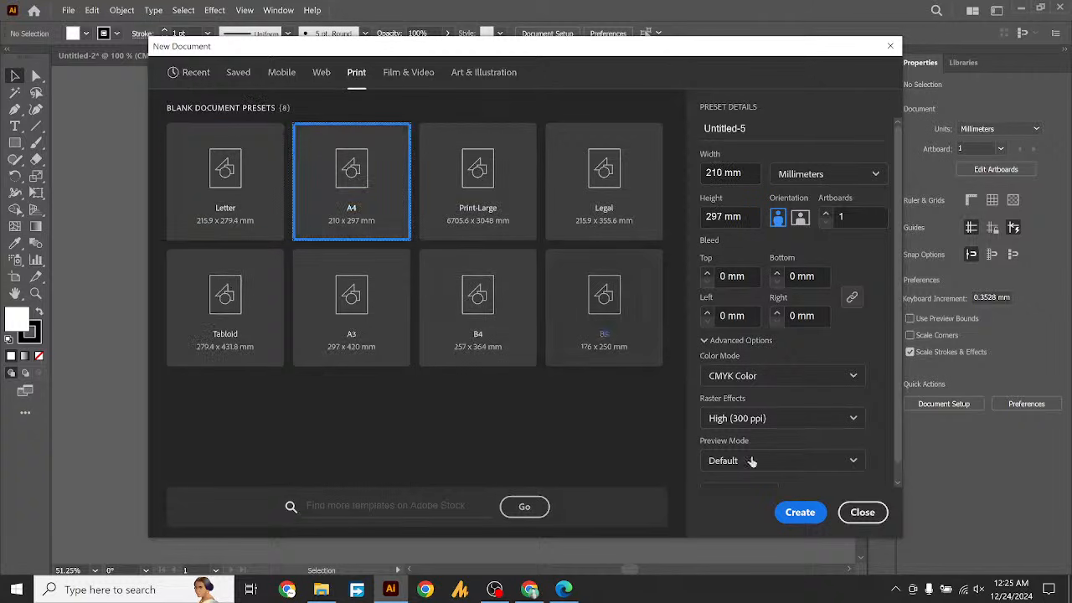
left_click(706, 272)
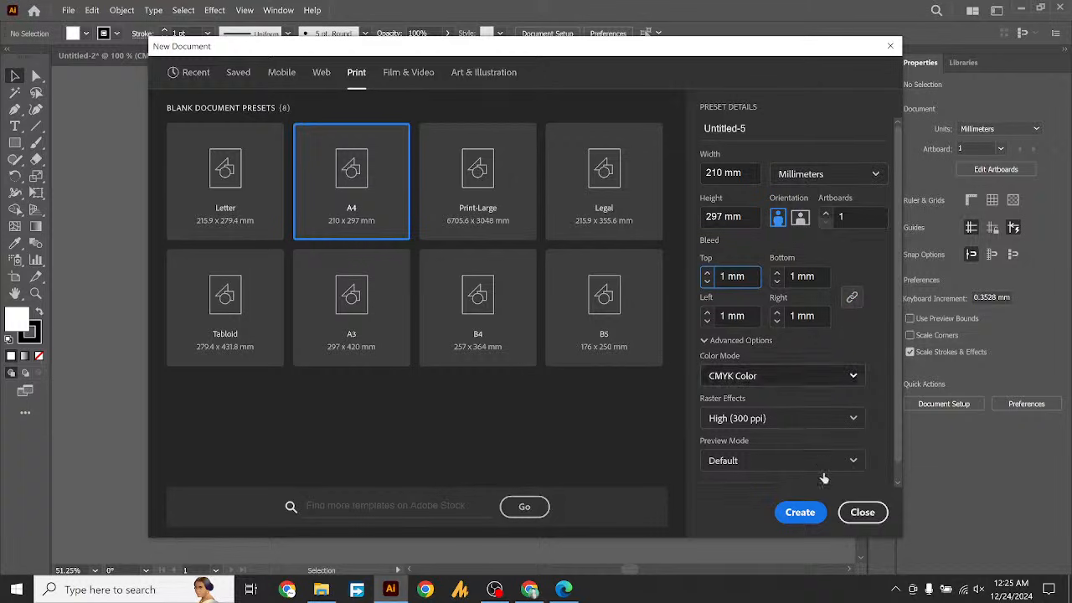
left_click(798, 512)
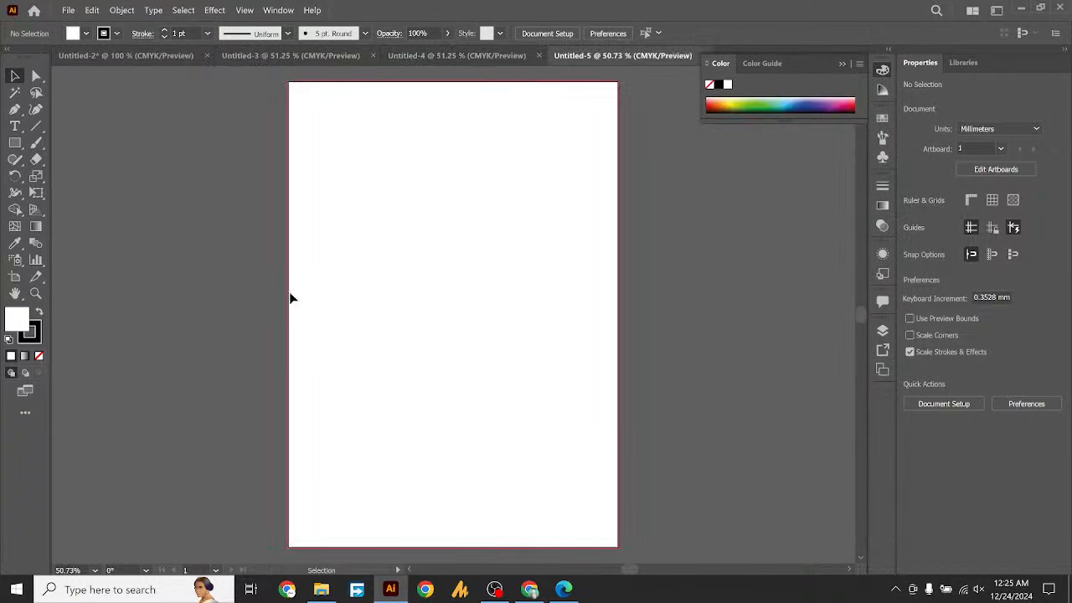
View the new A4 document at 100% and go back through the open documents to Untitled-2
key("ctrl+1")
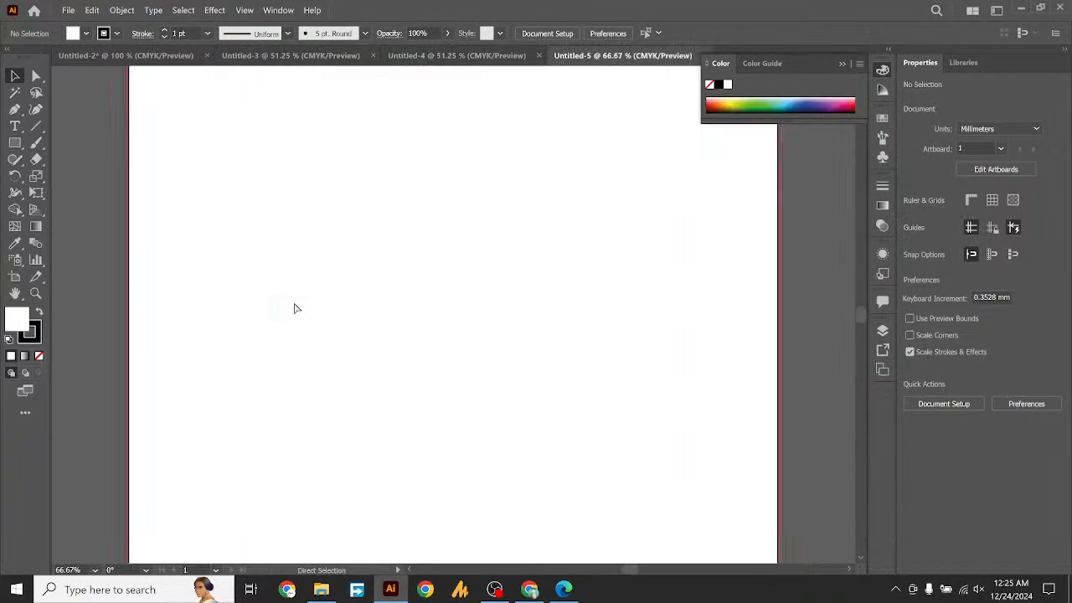
key("space")
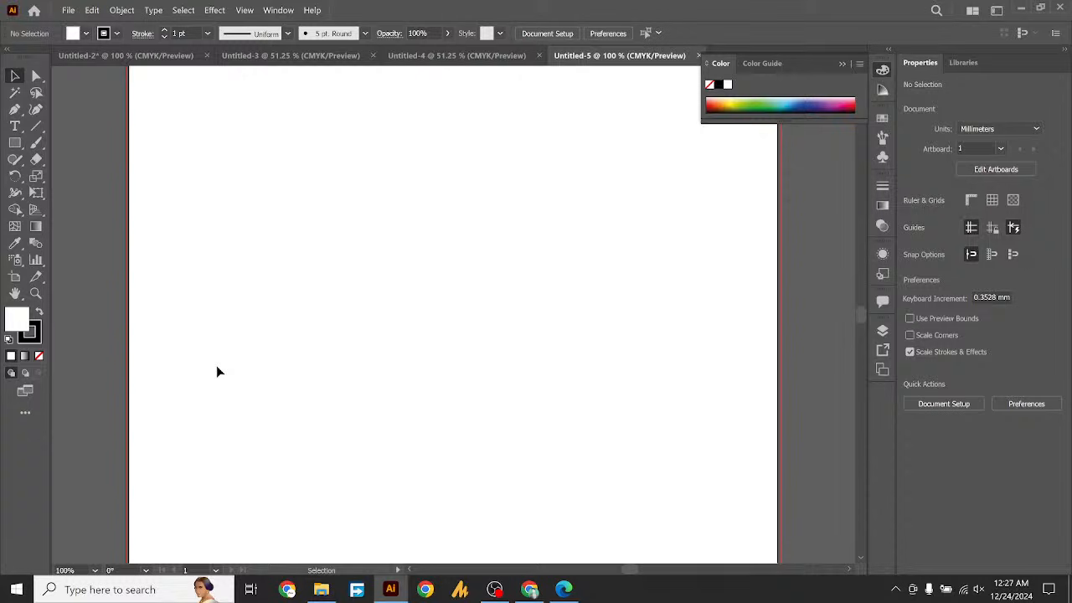
left_click(434, 56)
left_click(316, 57)
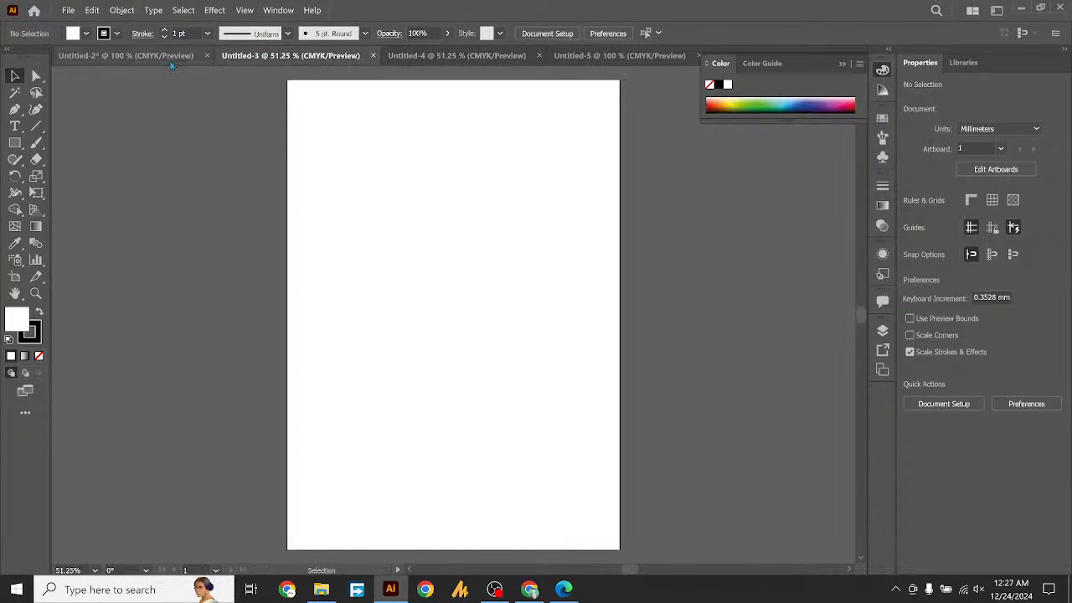
left_click(125, 55)
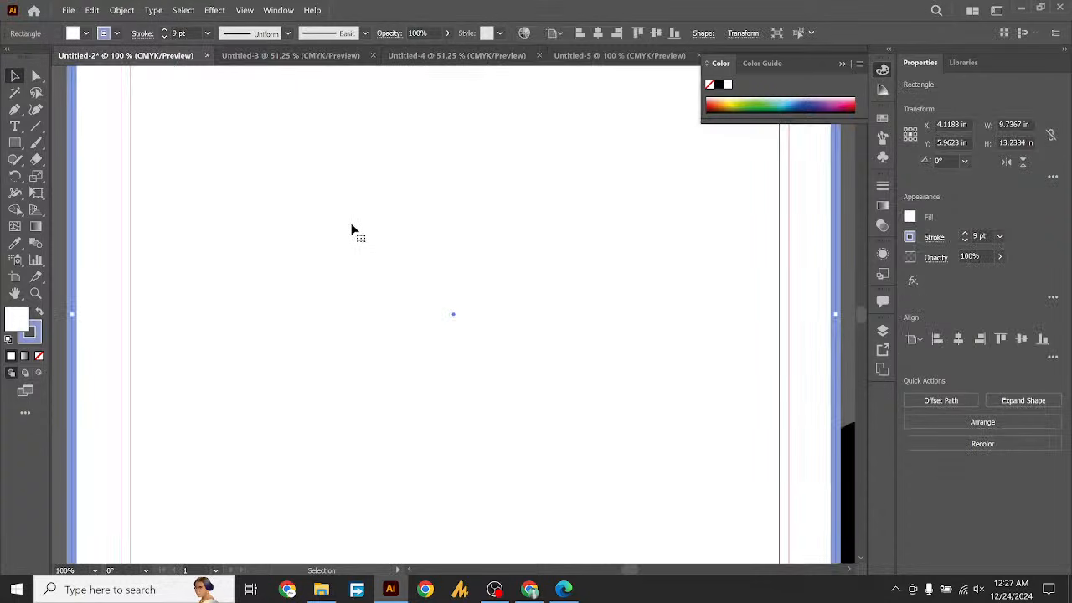
Nudge the large white rectangle four increments to the left, to about X 4.06 in
key("Left")
key("Left")
key("Left")
key("Left")
key("ctrl+minus")
key("ctrl+minus")
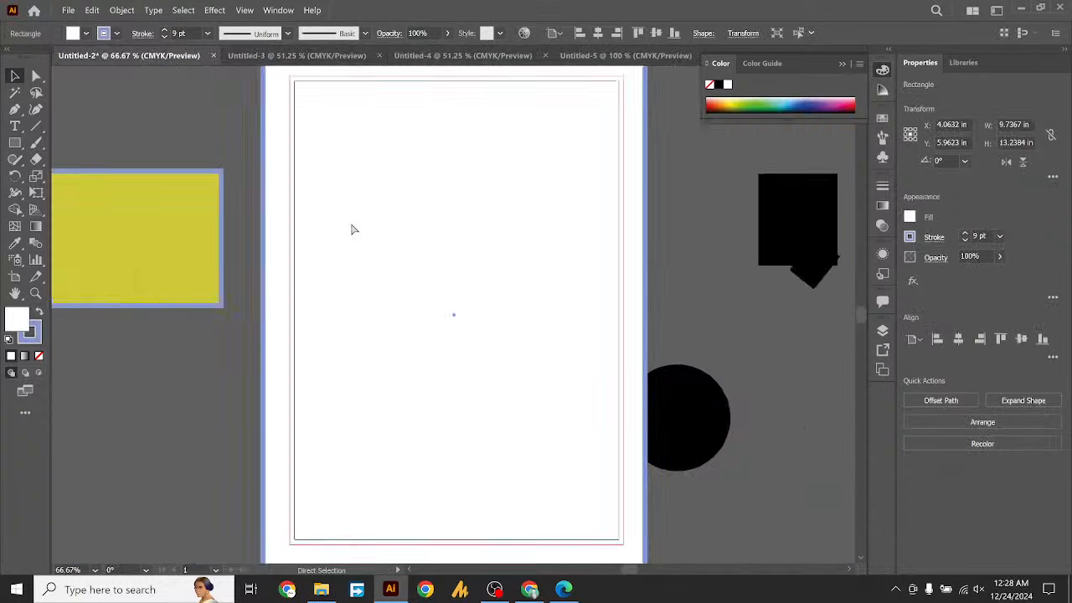
key("ctrl+minus")
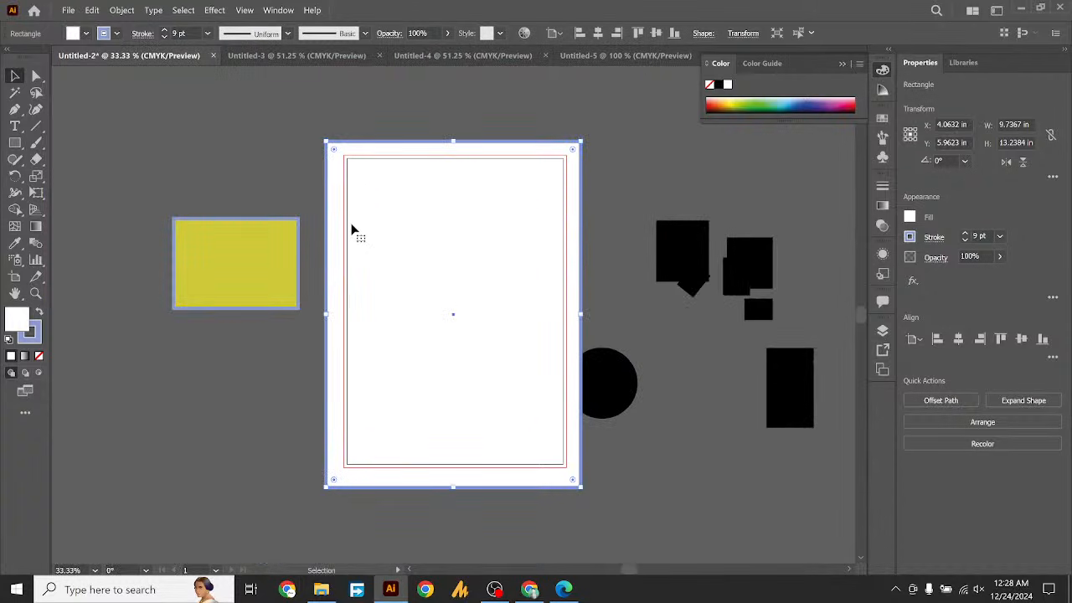
Reposition the yellow rectangle left of the artboard and move the large white rectangle off the artboard's right side
left_click(257, 176)
left_click_drag(250, 264, 264, 298)
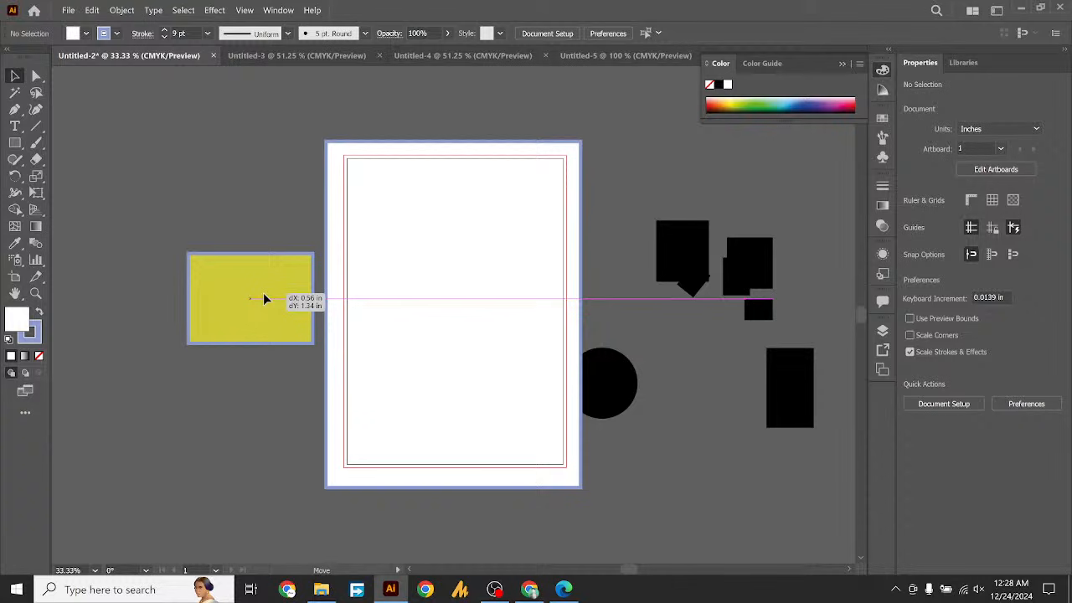
left_click_drag(265, 298, 265, 299)
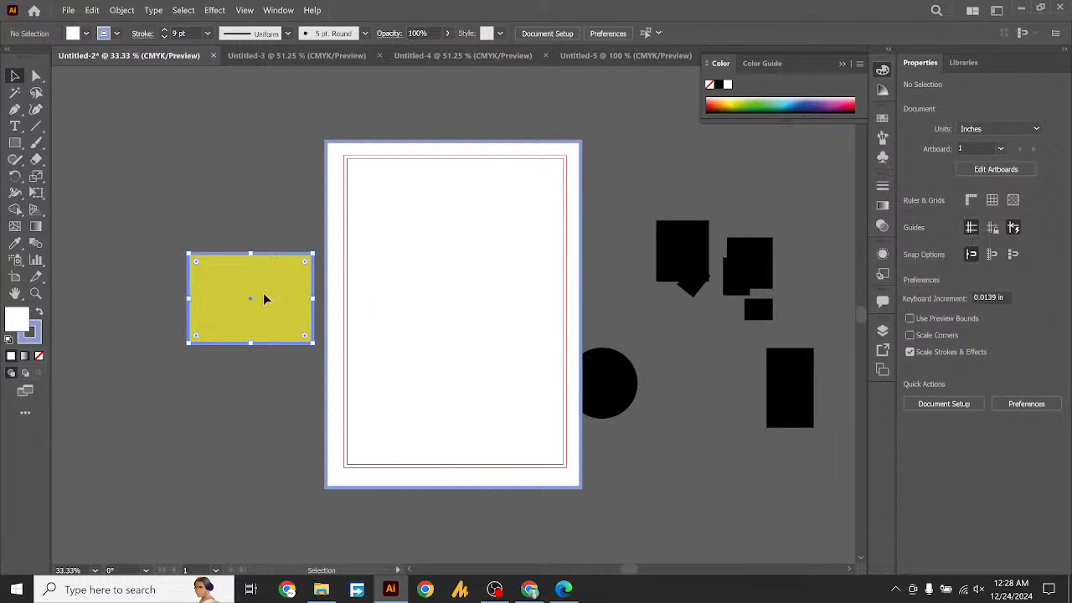
left_click_drag(265, 299, 229, 310)
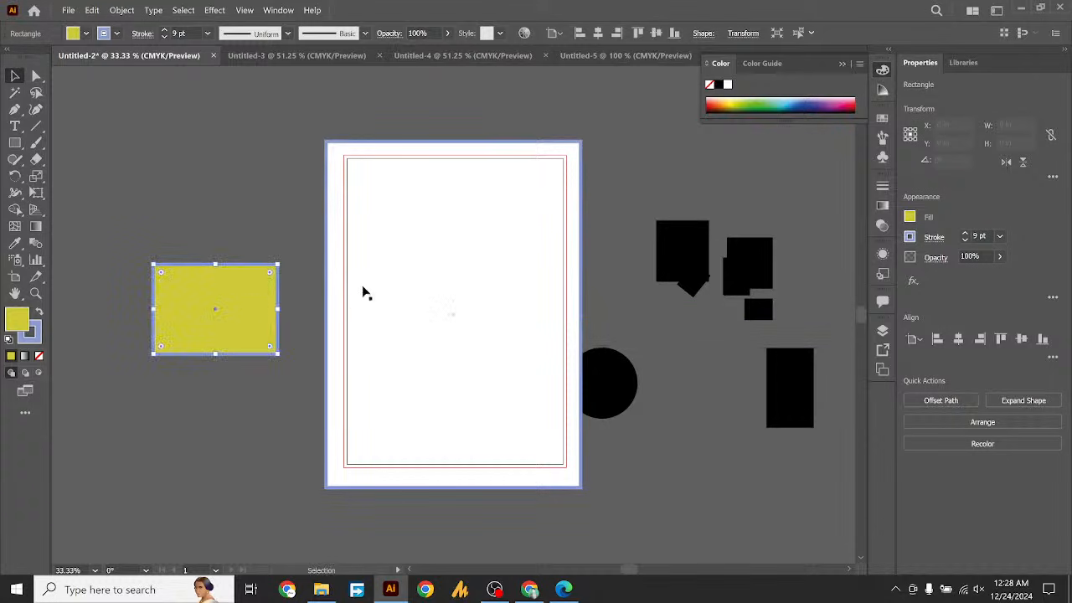
left_click_drag(344, 294, 521, 315)
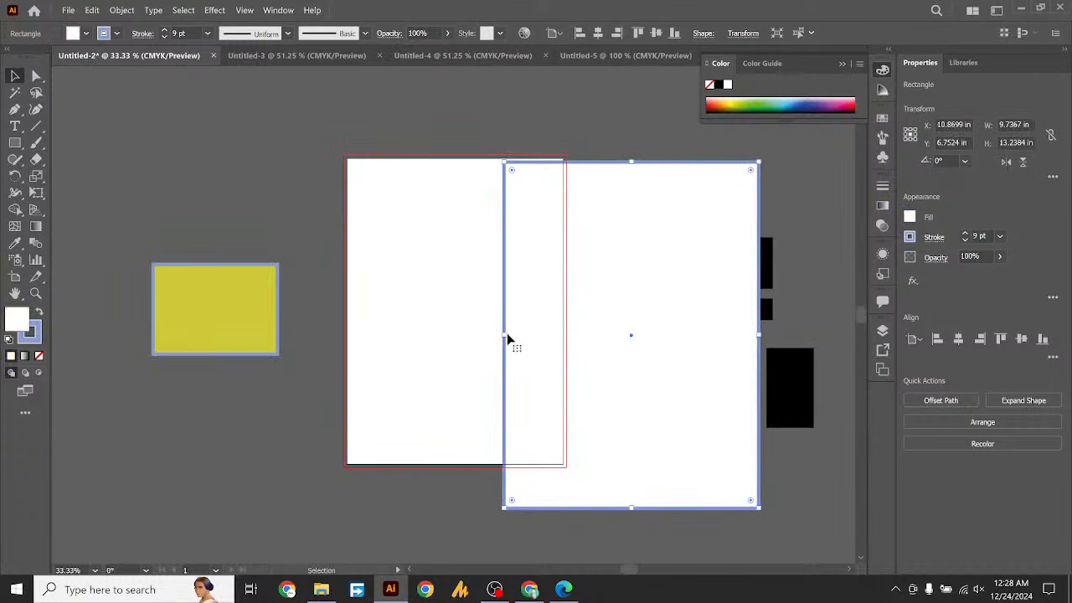
left_click_drag(510, 365, 639, 347)
Move the yellow rectangle onto the artboard at about X 3.35 in, Y 5.09 in, and remove its stroke
mouse_move(210, 310)
left_mouse_down()
mouse_move(442, 292)
mouse_move(423, 294)
mouse_move(418, 270)
left_mouse_up()
left_click(39, 356)
left_click(168, 345)
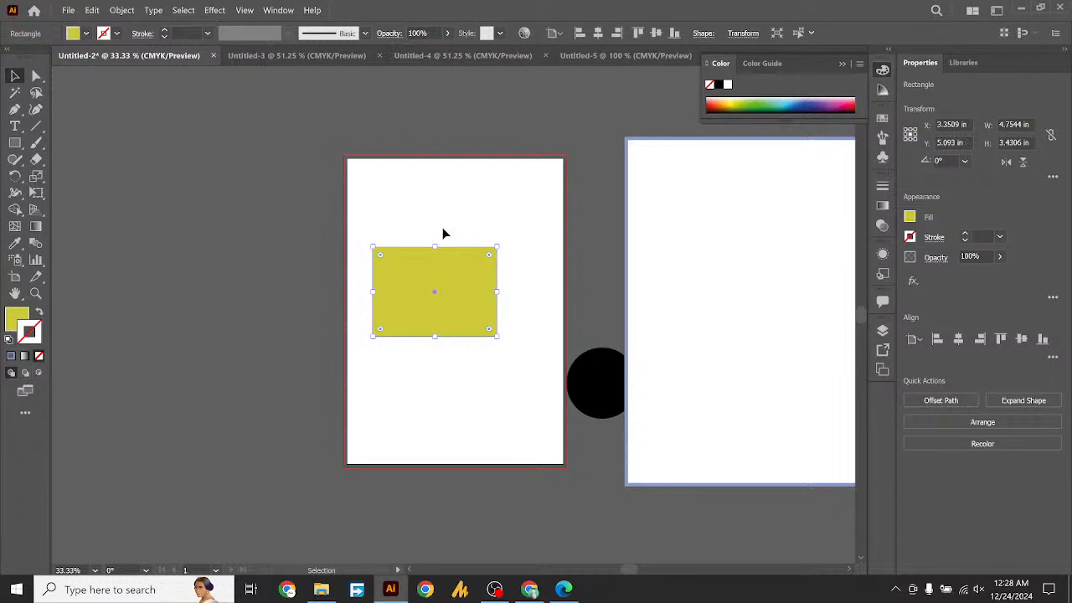
Cut the yellow rectangle into two halves with the Scissors tool, through the middle of its upper and lower edges
left_click(37, 161)
left_click_drag(38, 164, 97, 177)
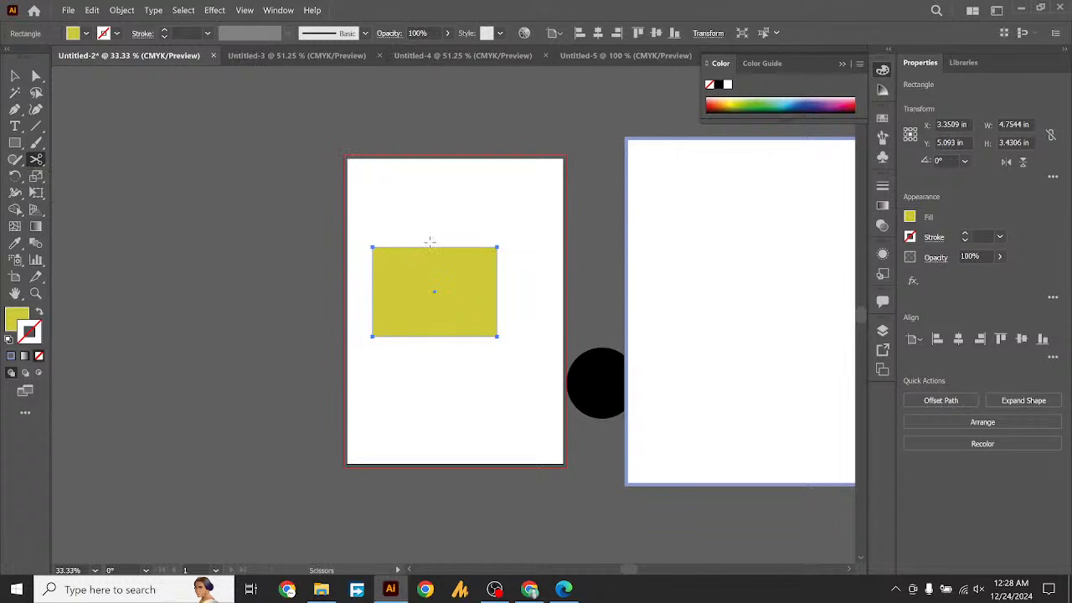
left_click(431, 247)
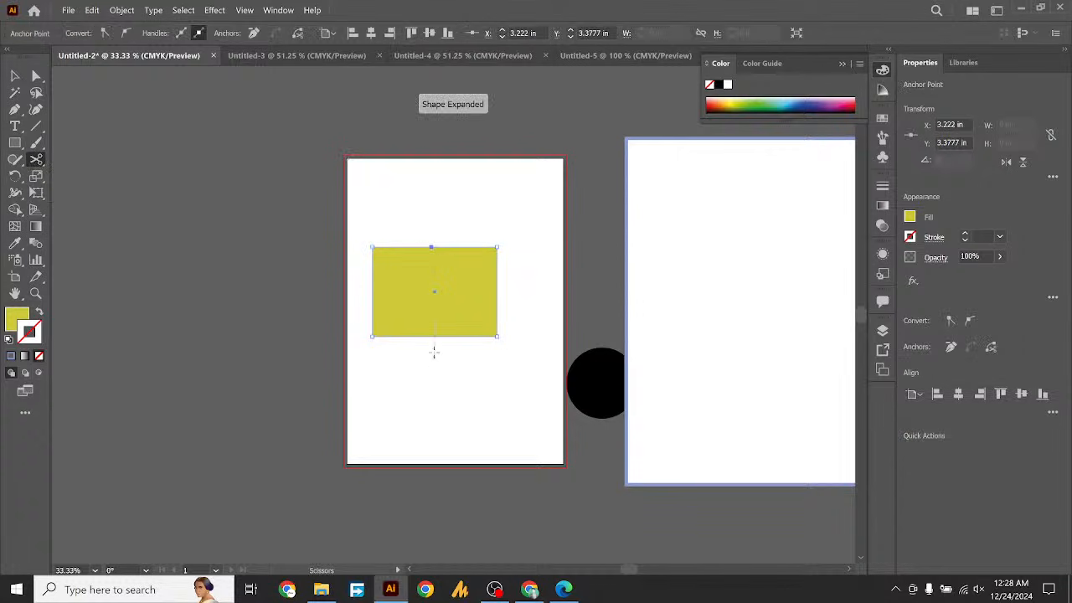
left_click(432, 335)
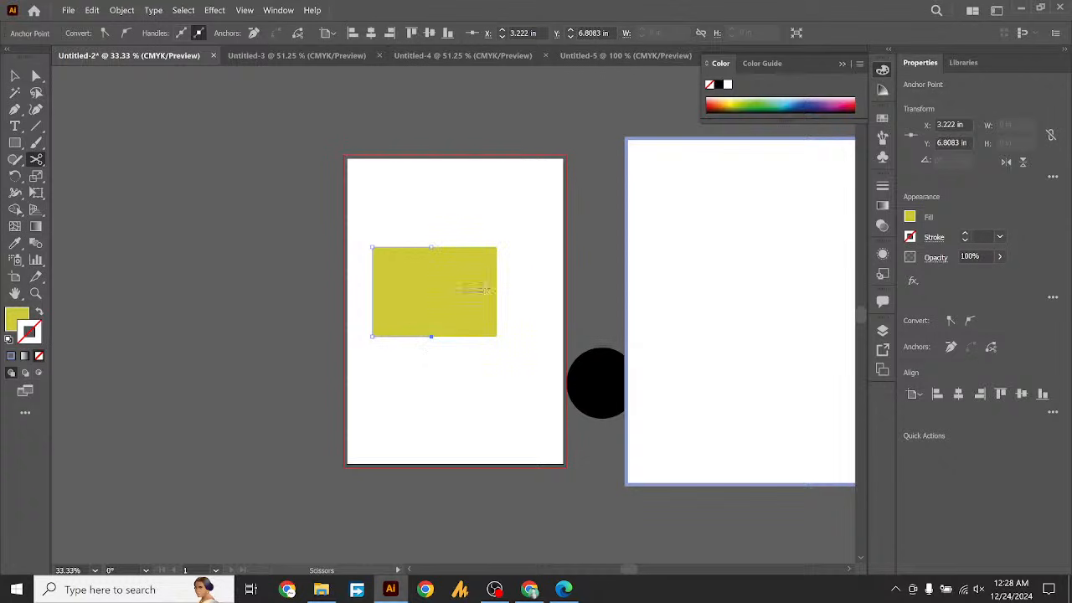
Fill the right half of the cut yellow rectangle with blue and deselect it
key("v")
left_click(86, 119)
left_click(462, 293)
double_click(25, 314)
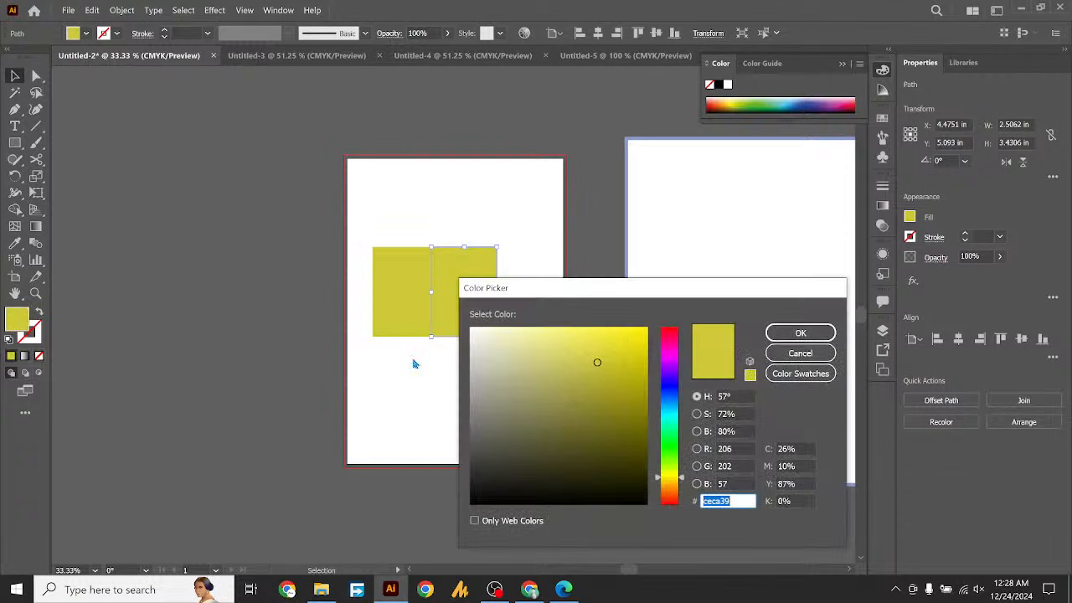
type("15a1cc")
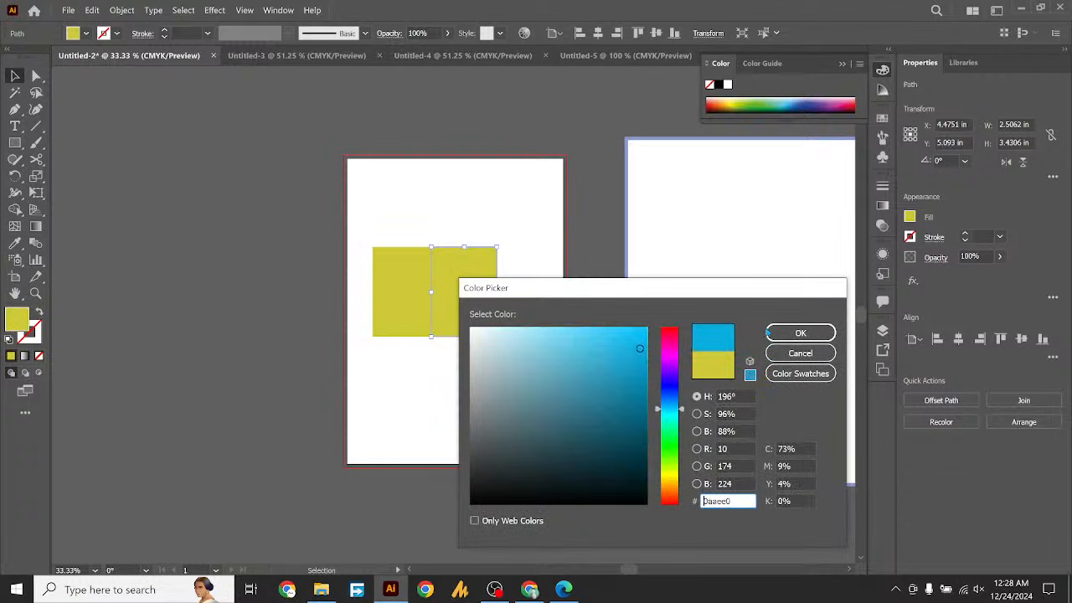
type("0a33e0")
left_click(797, 333)
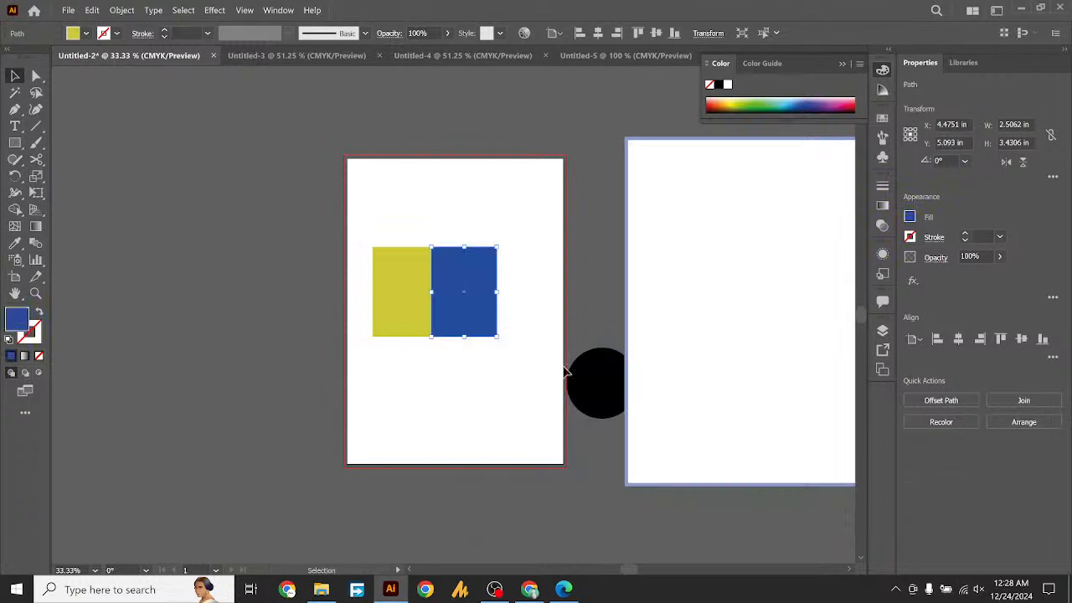
left_click(562, 372)
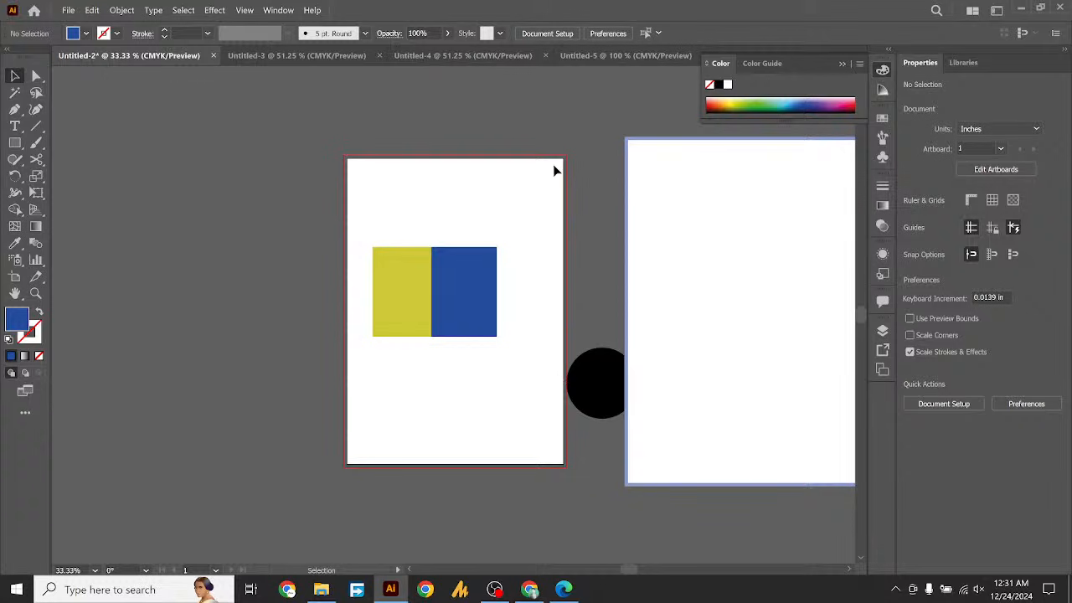
Move both the yellow and blue halves off the artboard's left side, to about X -3.46 in, Y 6.17 in
left_click_drag(483, 323, 301, 341)
key("ctrl+equal")
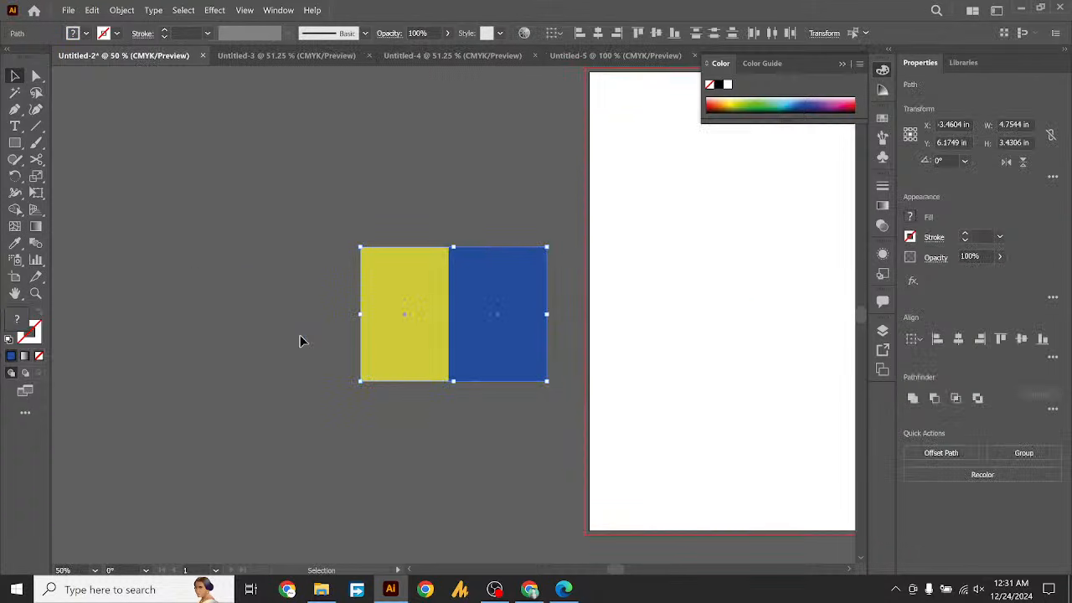
left_click_drag(676, 302, 364, 337)
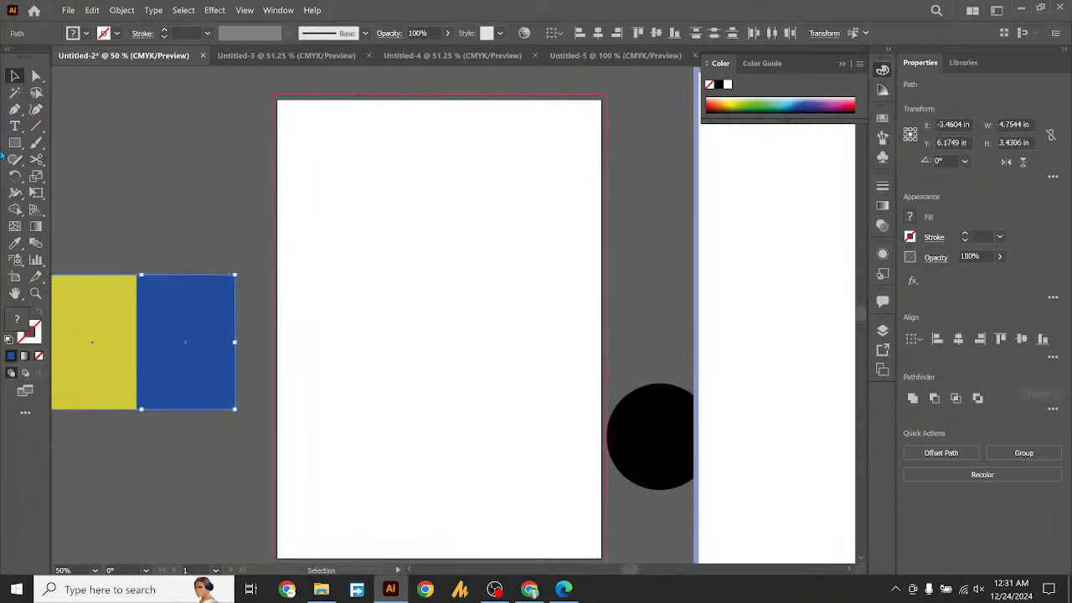
Move the large white rectangle back over the artboard at about X 4.34 in, Y 6.17 in
left_click(15, 128)
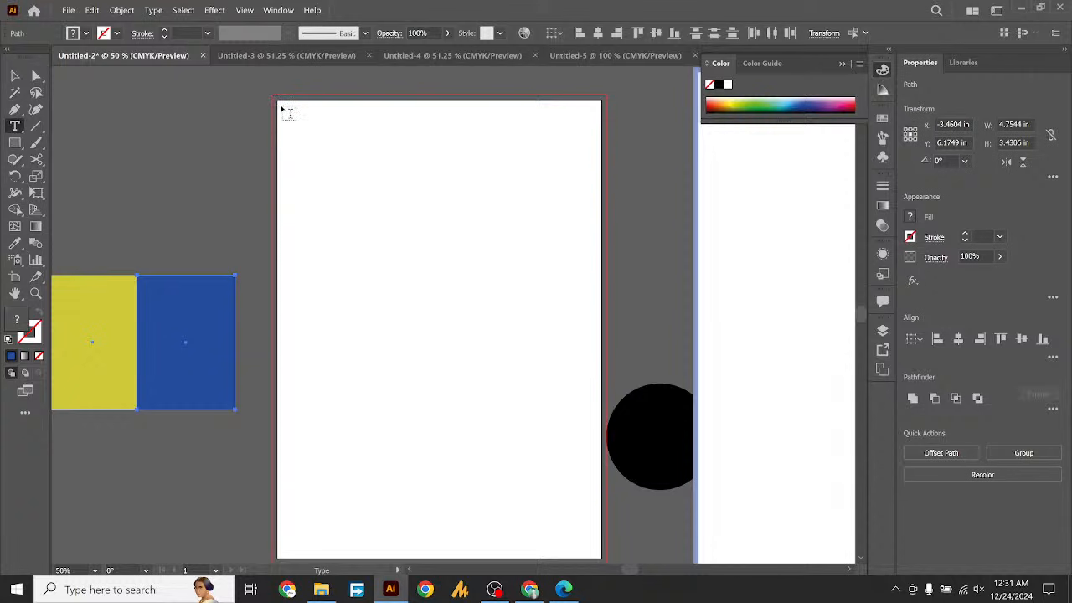
left_click(15, 143)
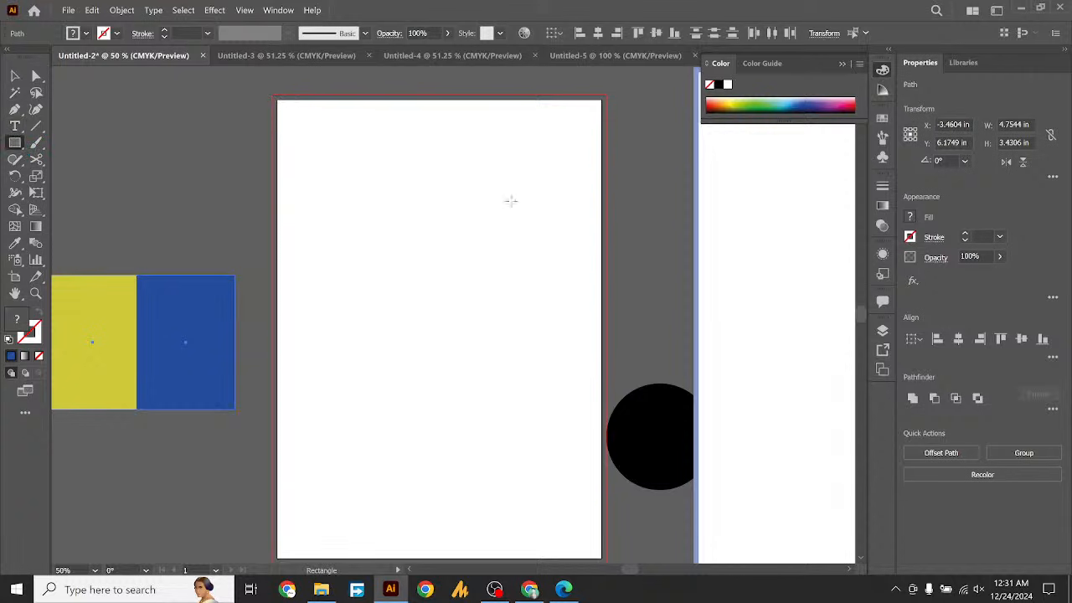
left_click(15, 75)
left_click_drag(743, 303, 325, 304)
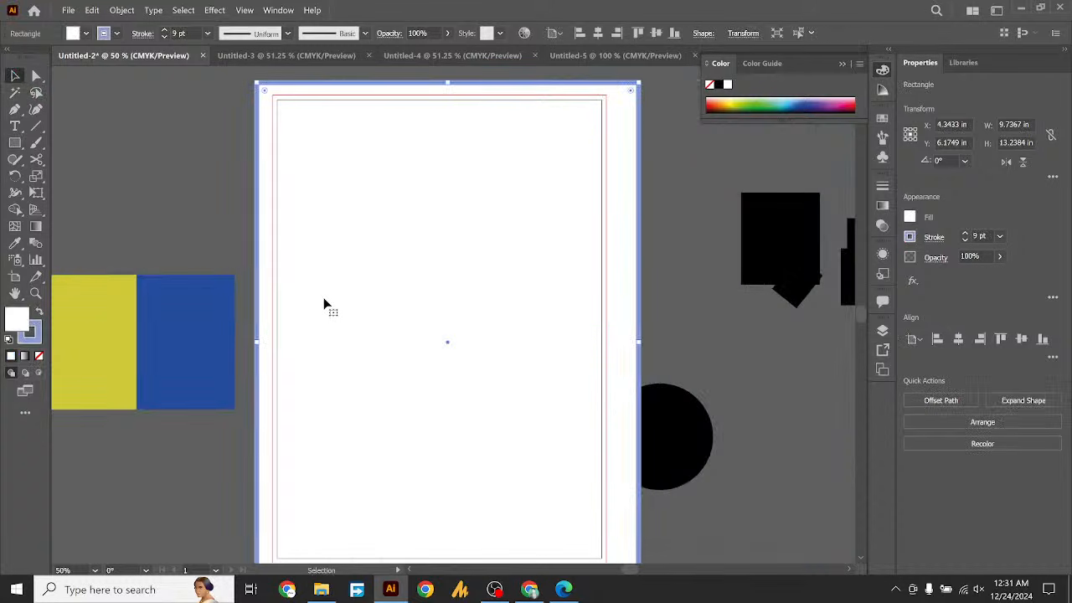
Add an area text box about 2.92 by 1.78 in with placeholder text at the artboard's upper-left corner and shift it slightly up
key("ctrl+1")
key("space")
left_click_drag(326, 301, 426, 440)
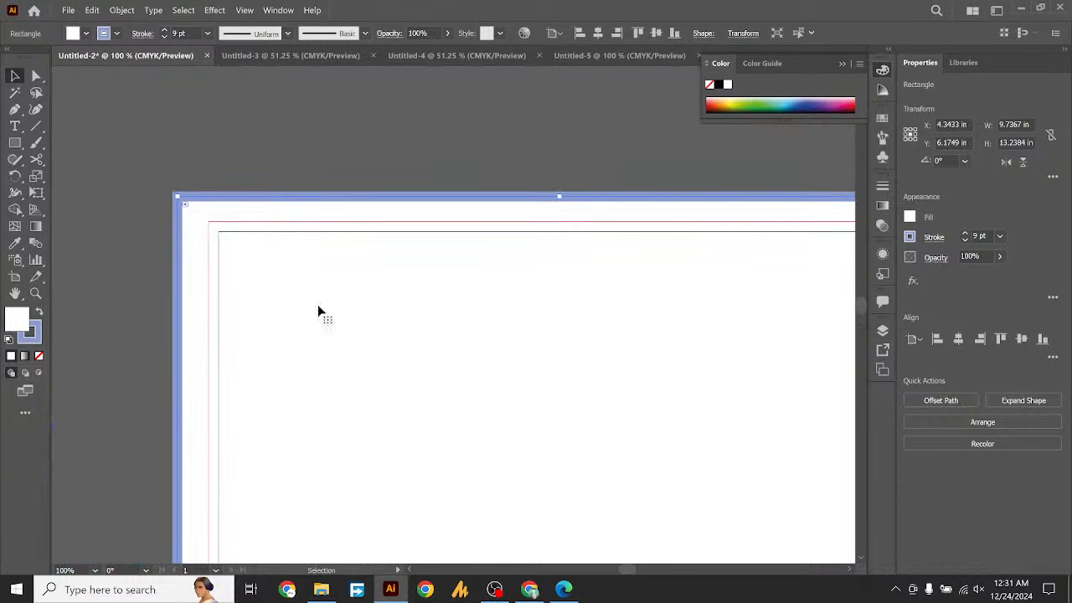
left_click(14, 125)
left_click_drag(223, 246, 455, 381)
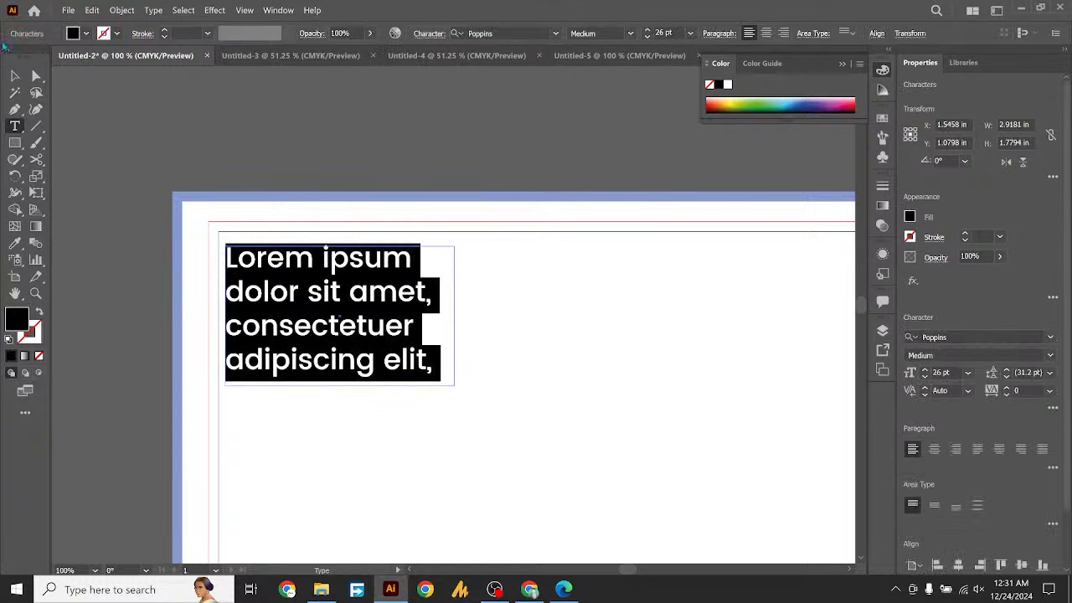
left_click(14, 76)
left_click(284, 201)
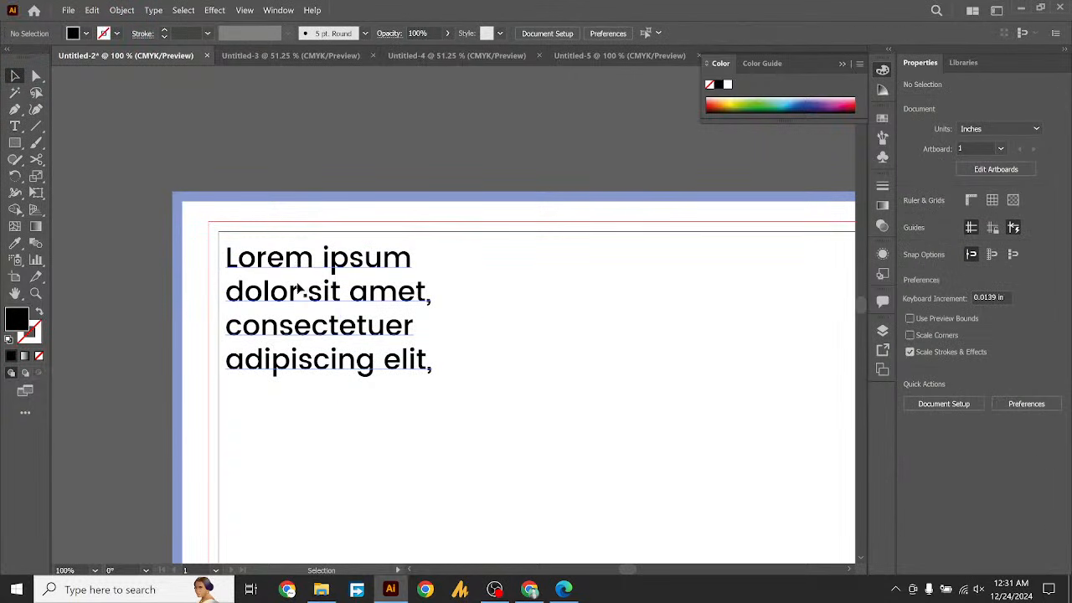
mouse_move(300, 301)
left_mouse_down()
mouse_move(293, 286)
mouse_move(300, 295)
left_mouse_up()
left_click(64, 163)
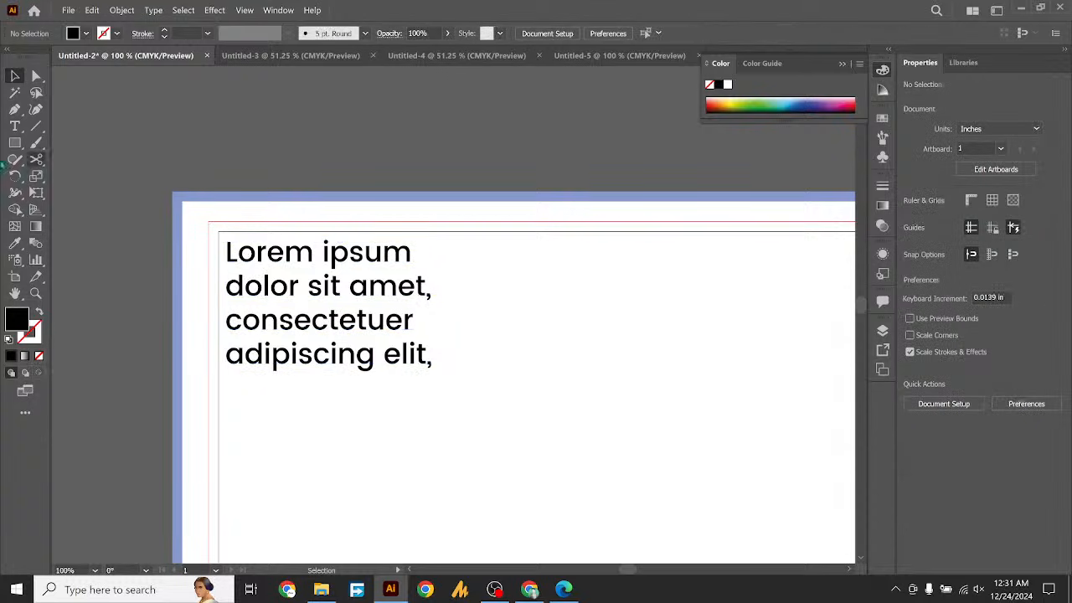
Draw a black rectangle about 2.73 by 1.12 in and place it above the artboard at about X 0.84 in, Y -1.25 in
left_click(15, 144)
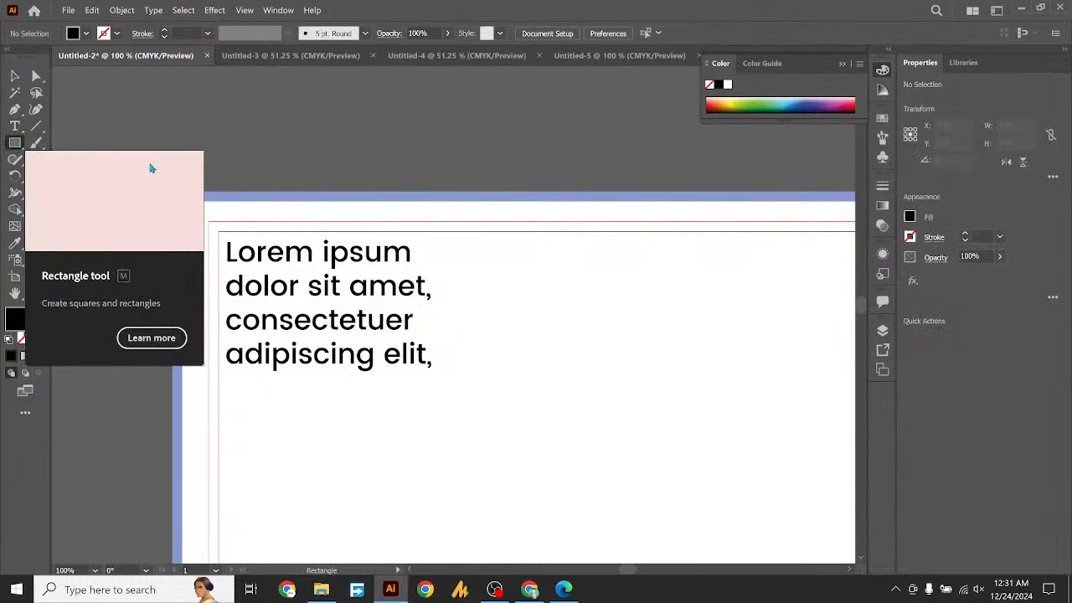
left_click_drag(147, 166, 243, 375)
left_click(15, 75)
left_click_drag(179, 307, 228, 231)
left_click_drag(299, 87, 409, 216)
left_click_drag(364, 246, 330, 158)
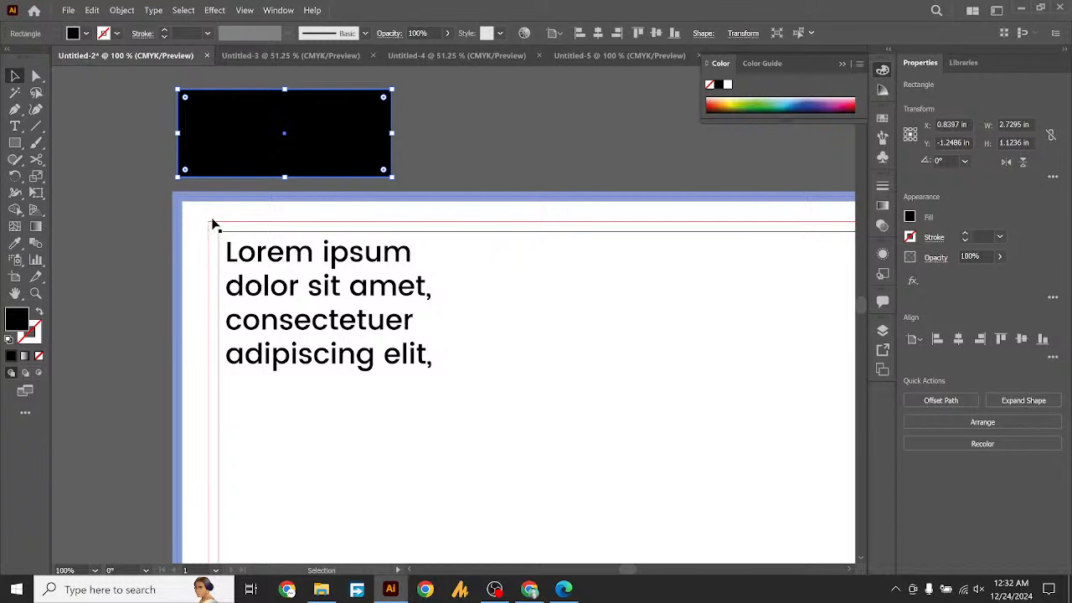
Move the placeholder text away from the artboard's edges, to about X 1.70 in, Y 1.21 in
left_click_drag(224, 241, 263, 273)
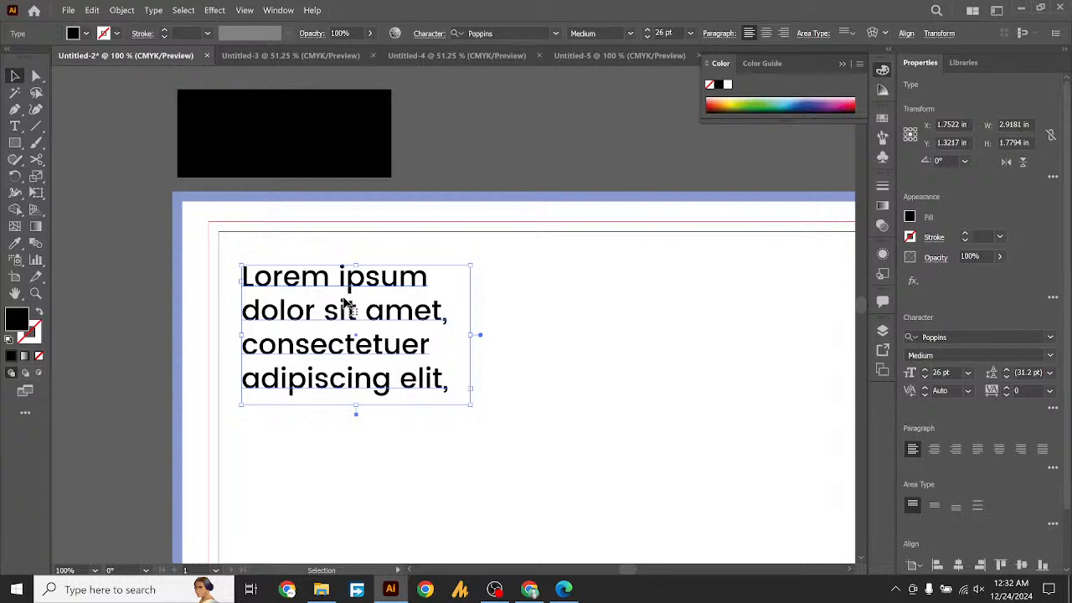
left_click_drag(303, 142, 330, 217)
key("ctrl+z")
left_click_drag(299, 286, 296, 278)
Reduce the black rectangle's height to about 0.52 in and reposition it above the artboard at about X 0.95 in, Y -0.97 in
left_click_drag(288, 160, 283, 148)
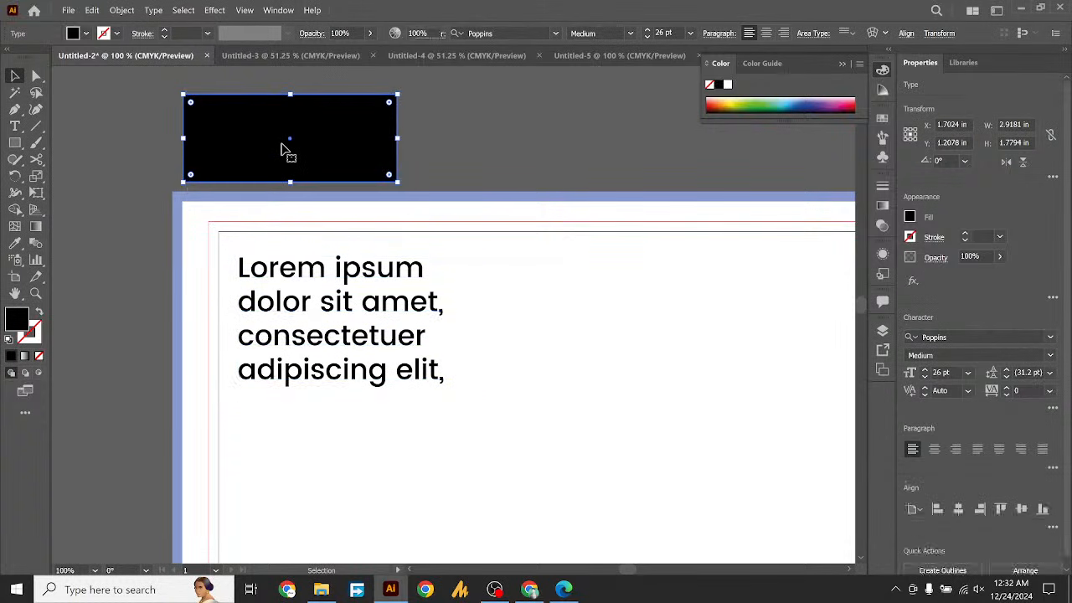
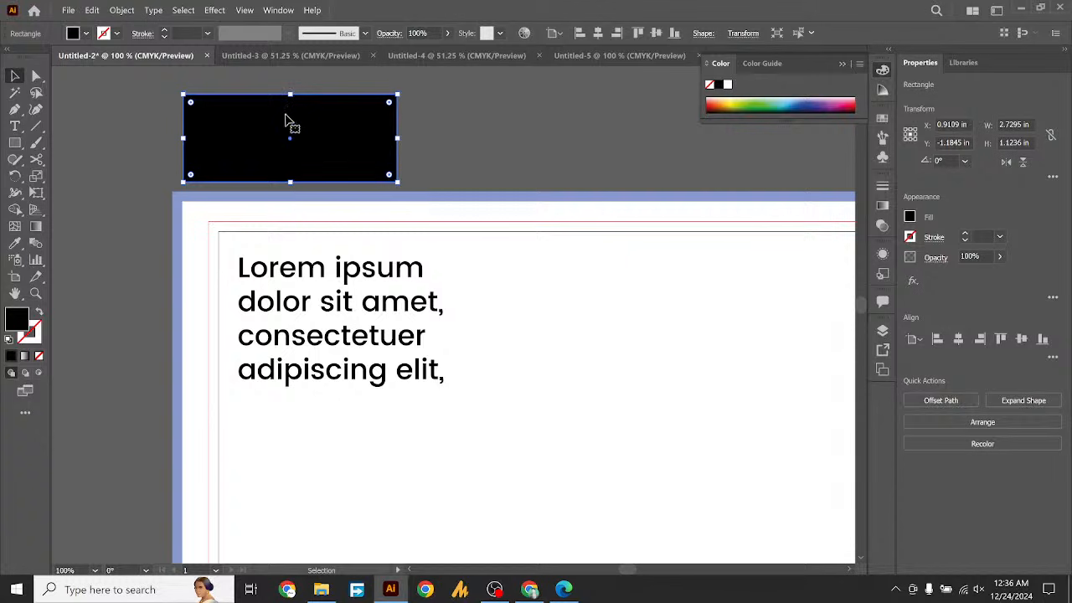
left_click_drag(289, 95, 302, 166)
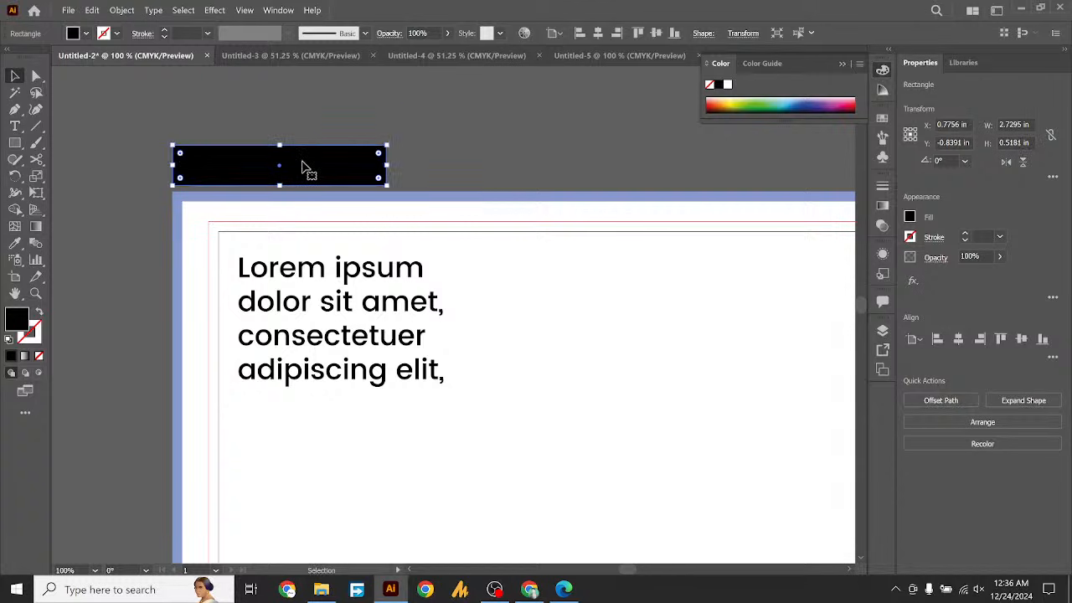
left_click_drag(295, 175, 353, 156)
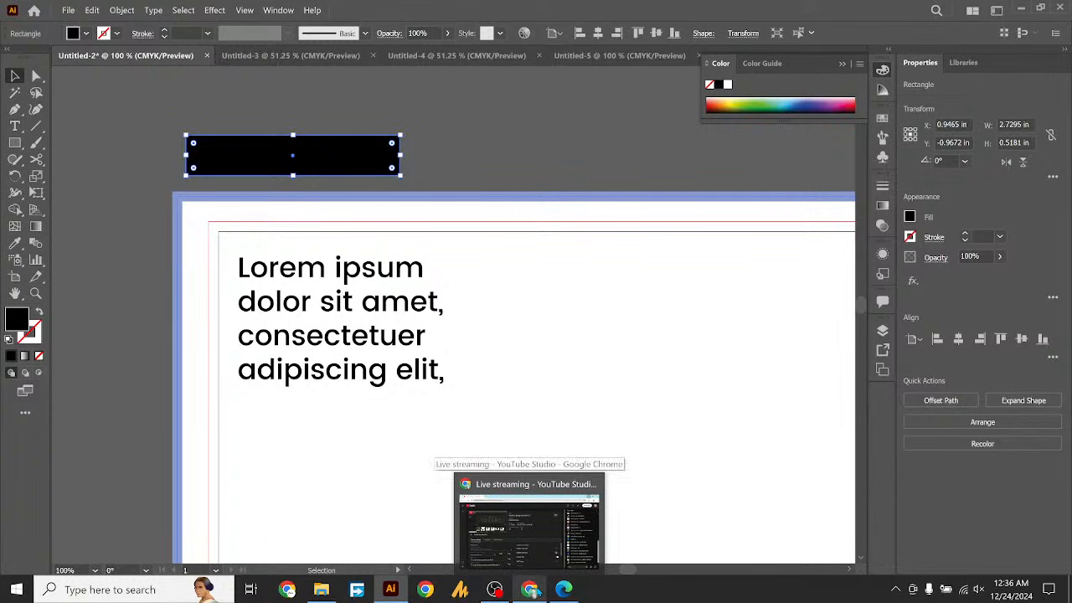
Switch to YouTube Studio in Chrome and end the live stream
left_click(536, 590)
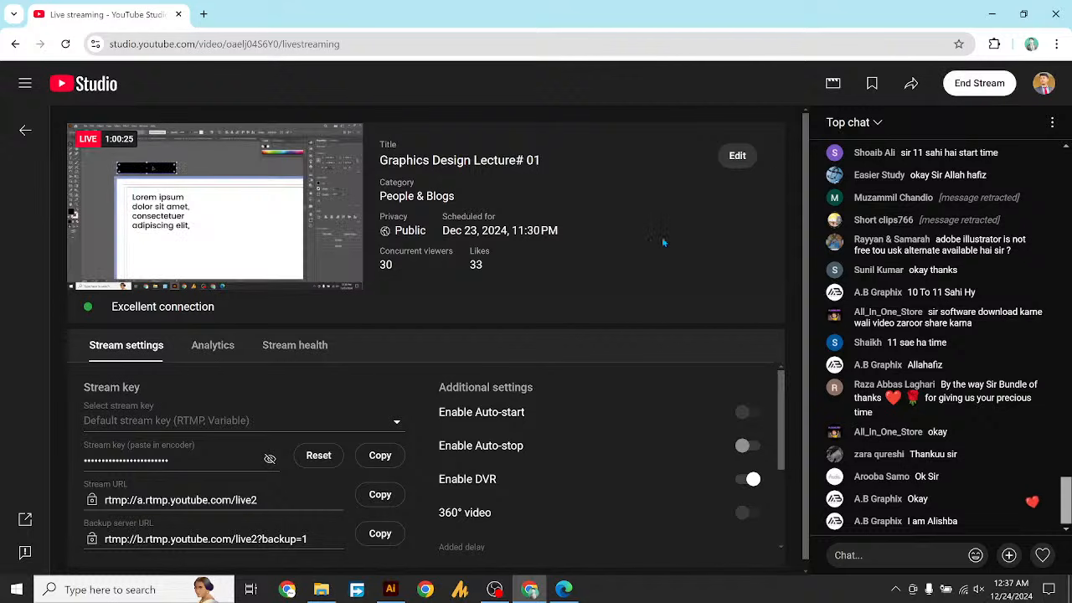
left_click(978, 83)
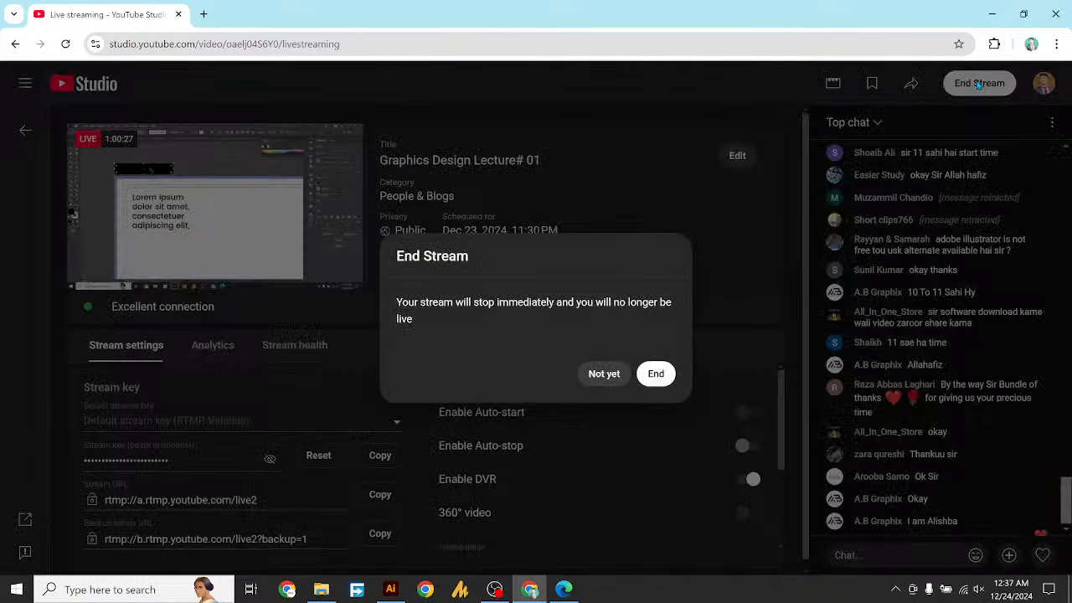
left_click(656, 373)
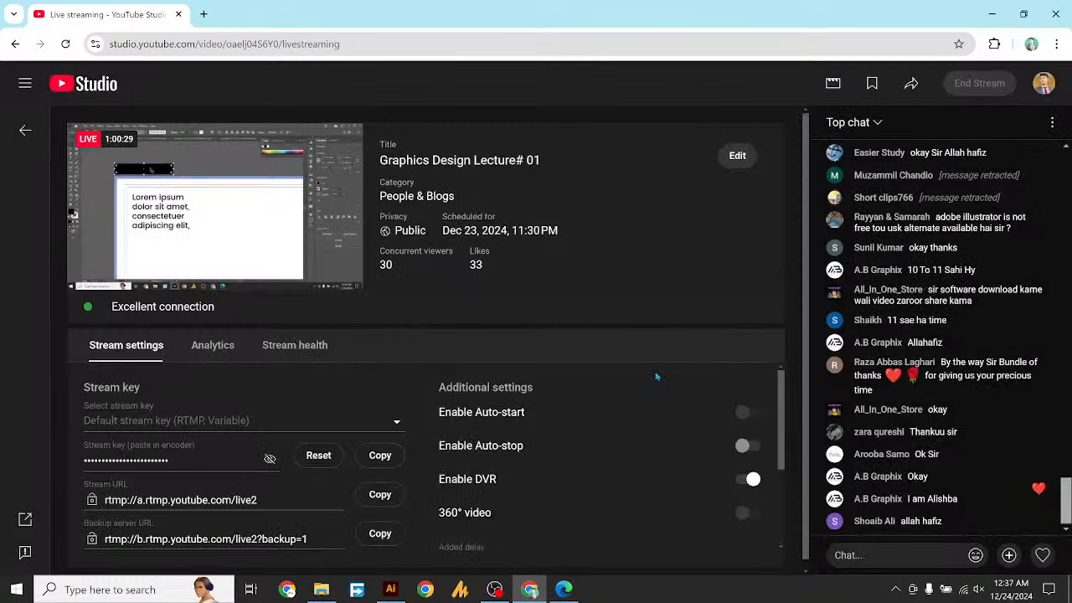